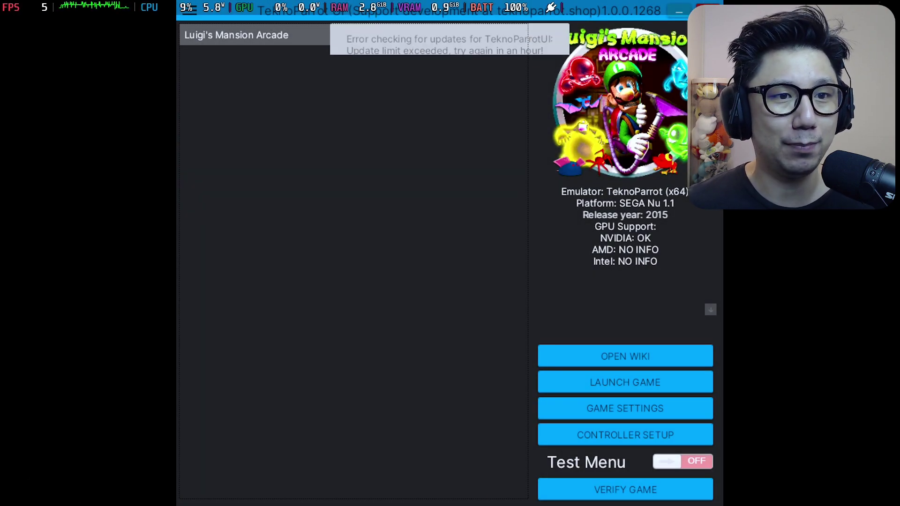
Open the Add Game catalogue and scroll through the full supported-games list from Action Deka onward
left_click(189, 10)
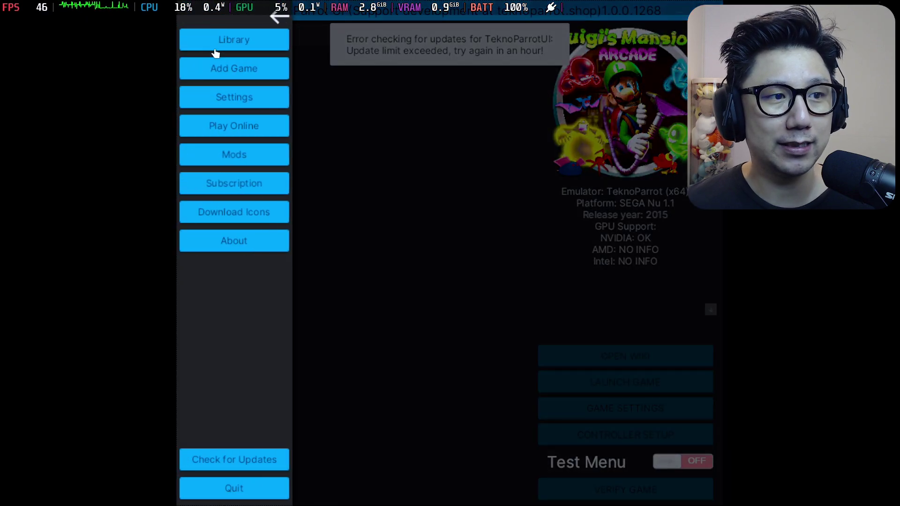
left_click(225, 68)
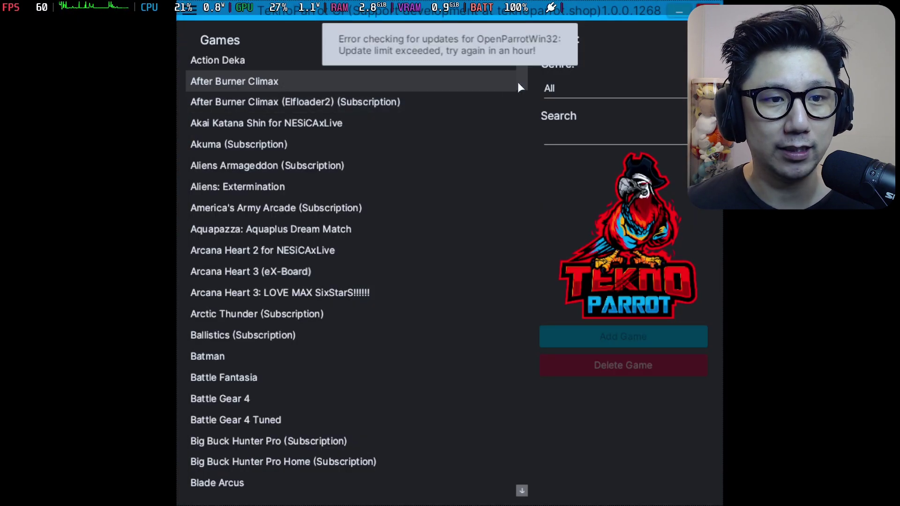
scroll(519, 83, "down", 2)
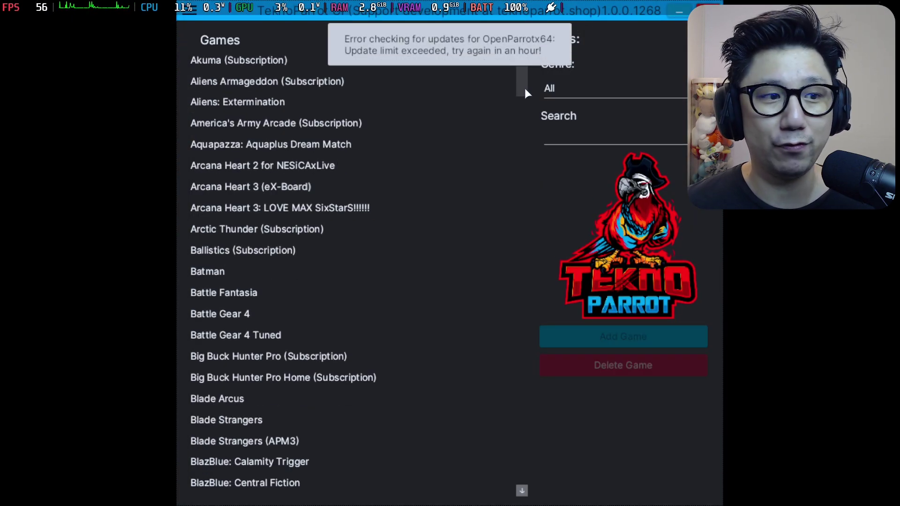
left_click_drag(525, 91, 543, 293)
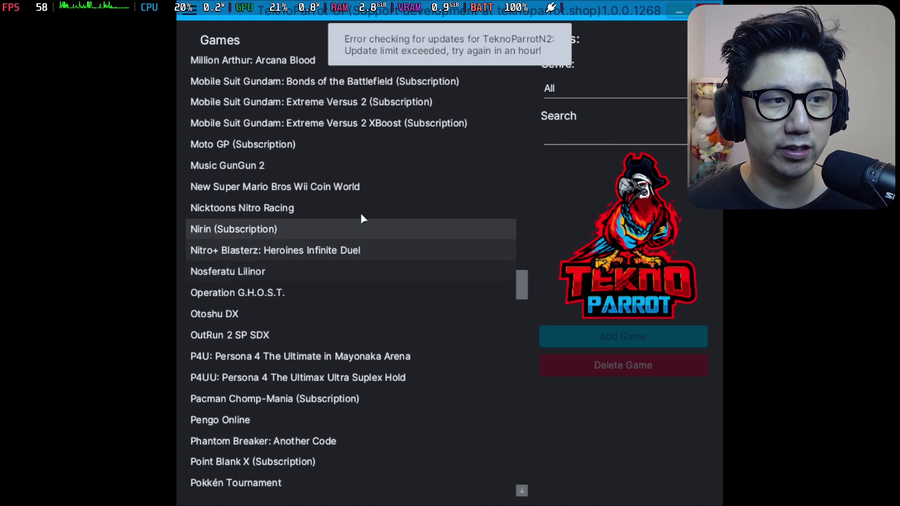
scroll(361, 127, "up", 3)
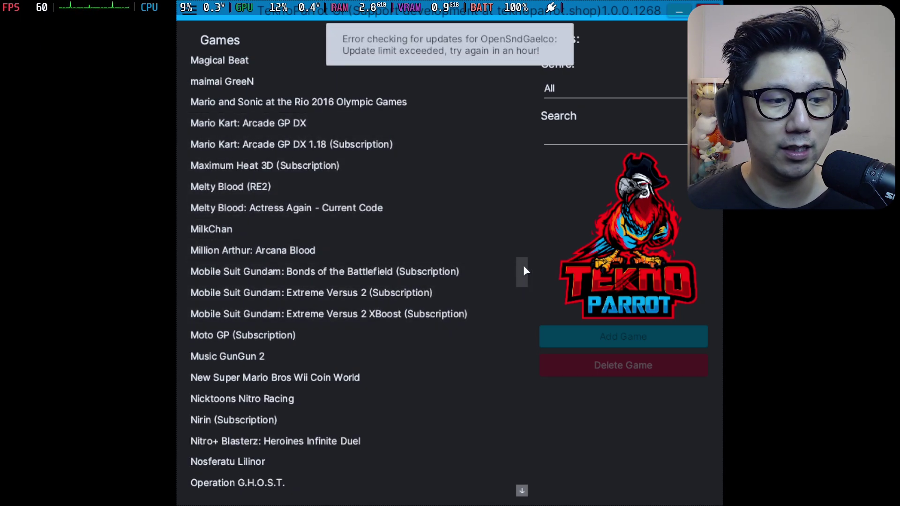
mouse_move(523, 268)
left_mouse_down()
mouse_move(525, 286)
mouse_move(513, 268)
left_mouse_up()
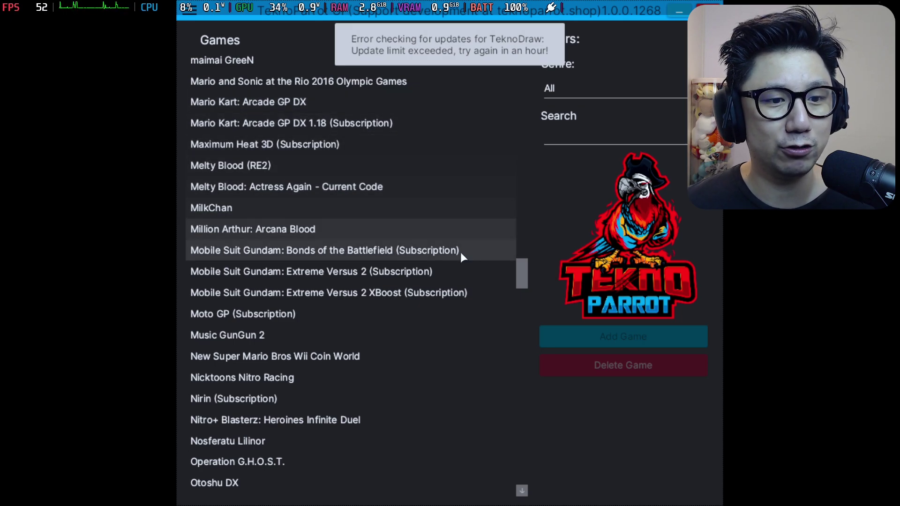
left_click_drag(517, 281, 562, 474)
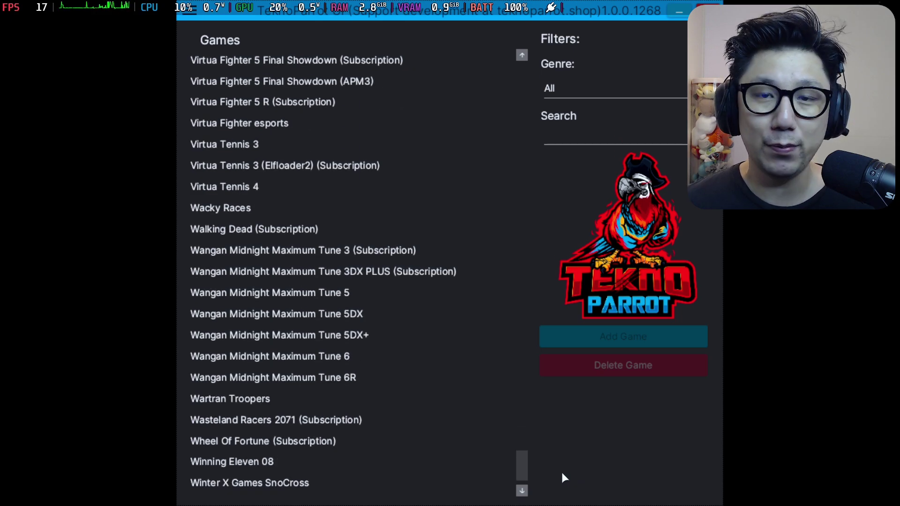
left_click_drag(562, 473, 430, 60)
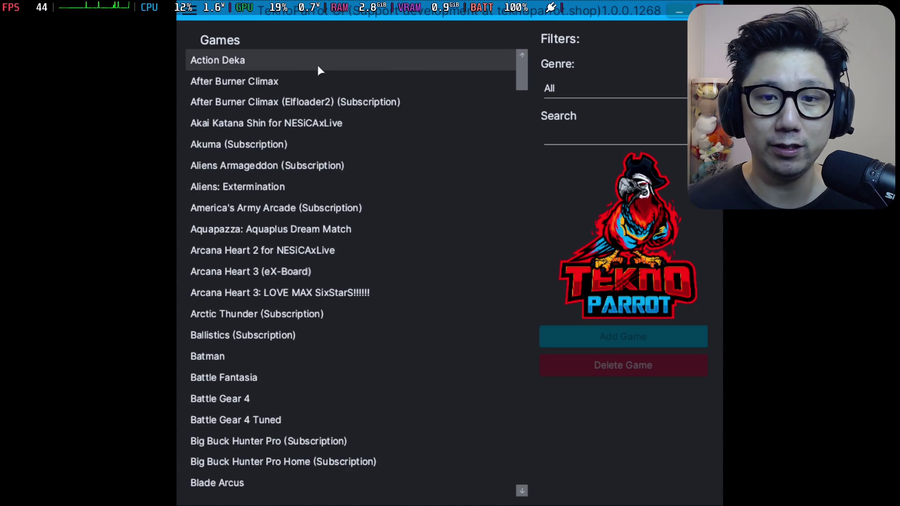
Return to the TeknoParrot Library from the hamburger menu
left_click(189, 10)
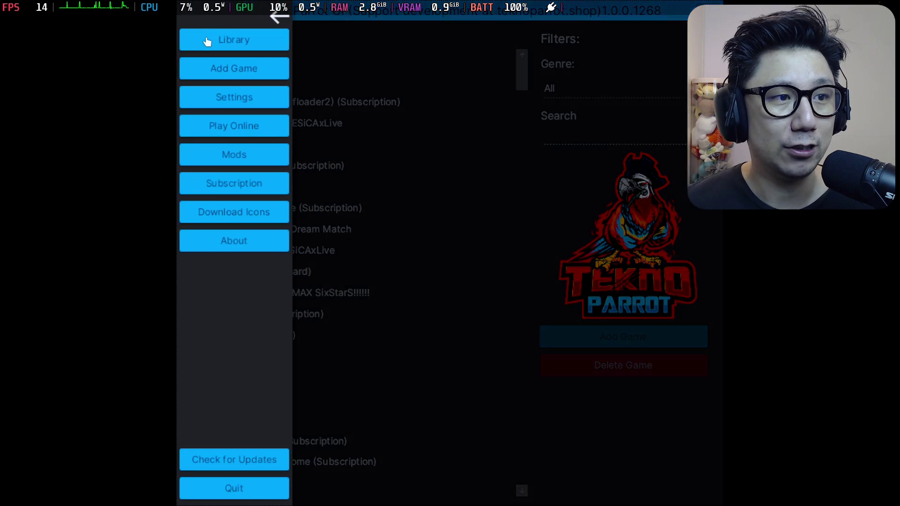
left_click(207, 41)
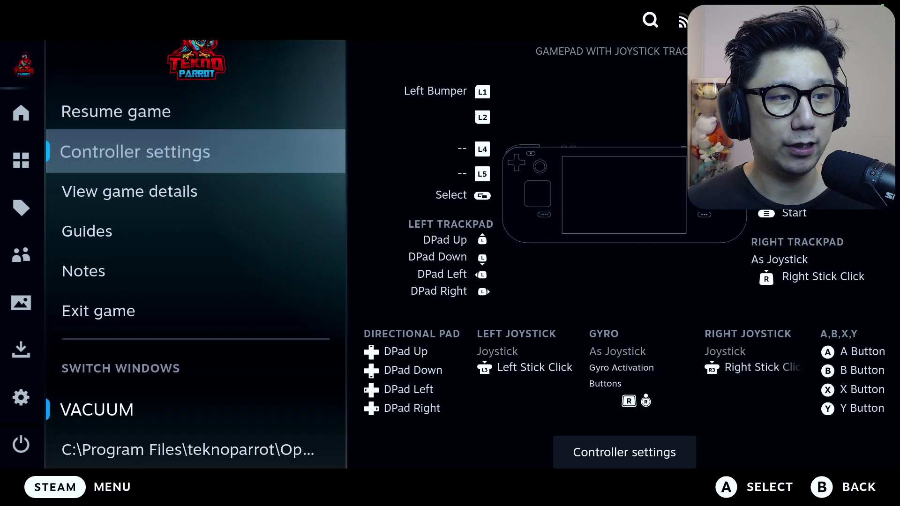
key("Return")
key("Down")
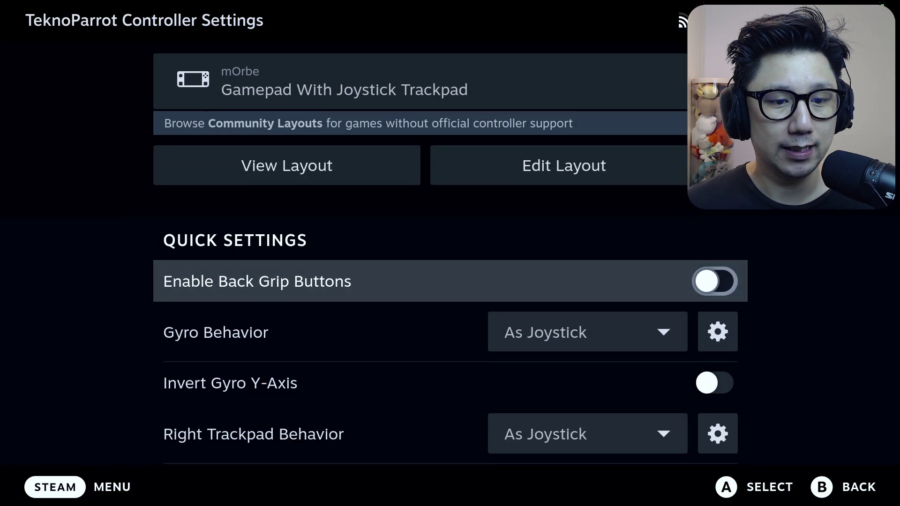
key("Down")
key("Up")
key("Down")
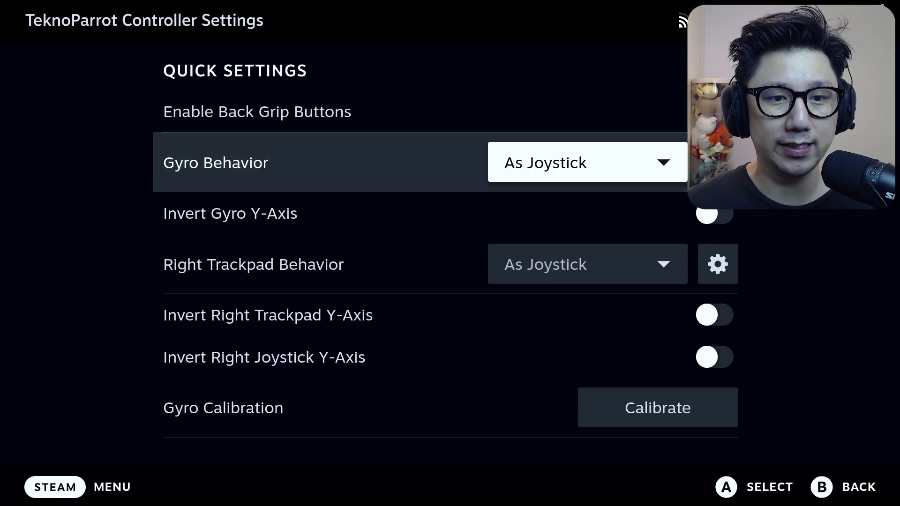
key("Right")
key("Return")
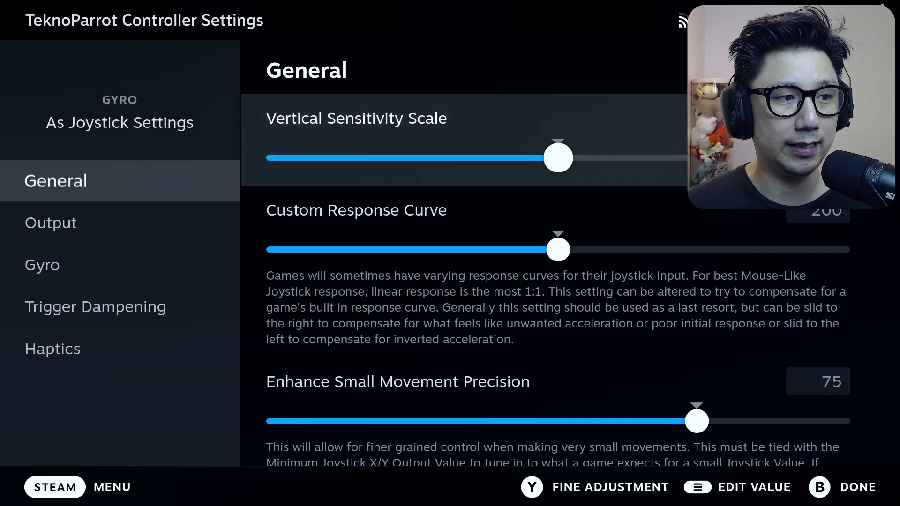
key("Down")
key("Down")
key("Down")
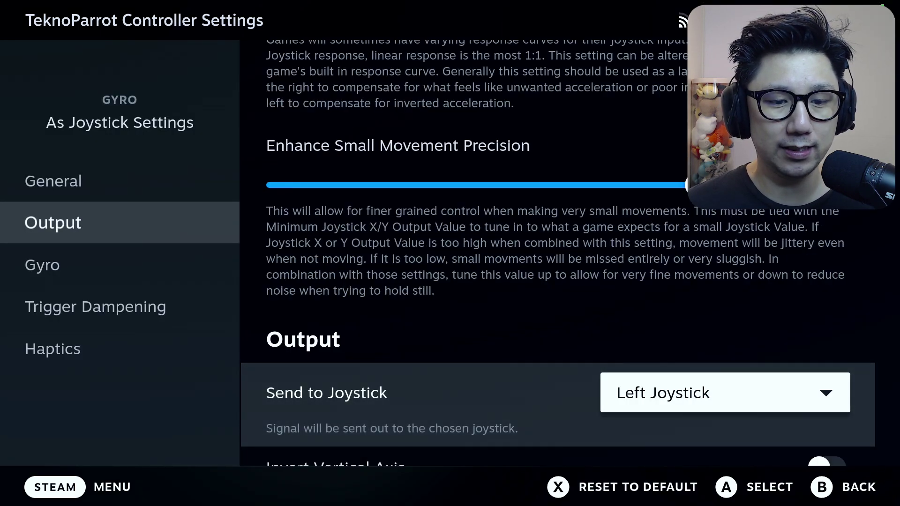
key("Down")
key("Down")
key("Down")
key("Down")
key("Down")
key("Down")
key("Down")
key("Down")
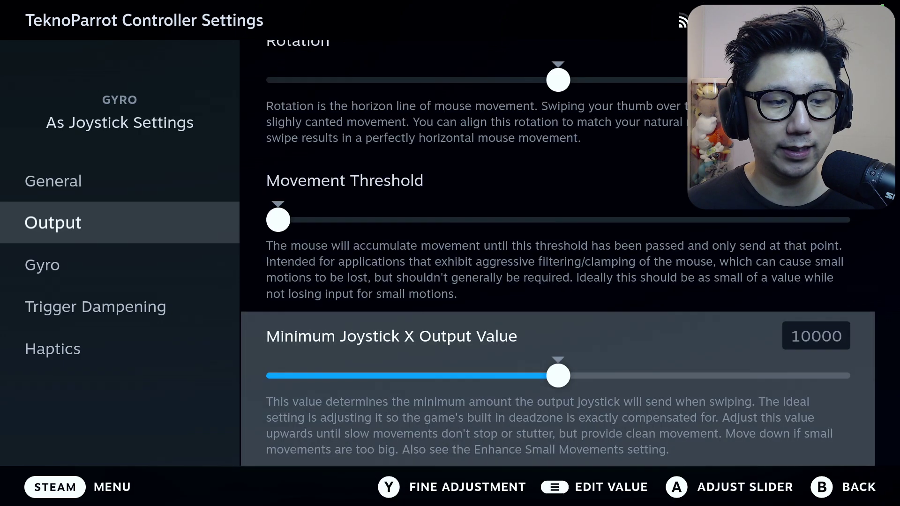
key("Down")
key("Up")
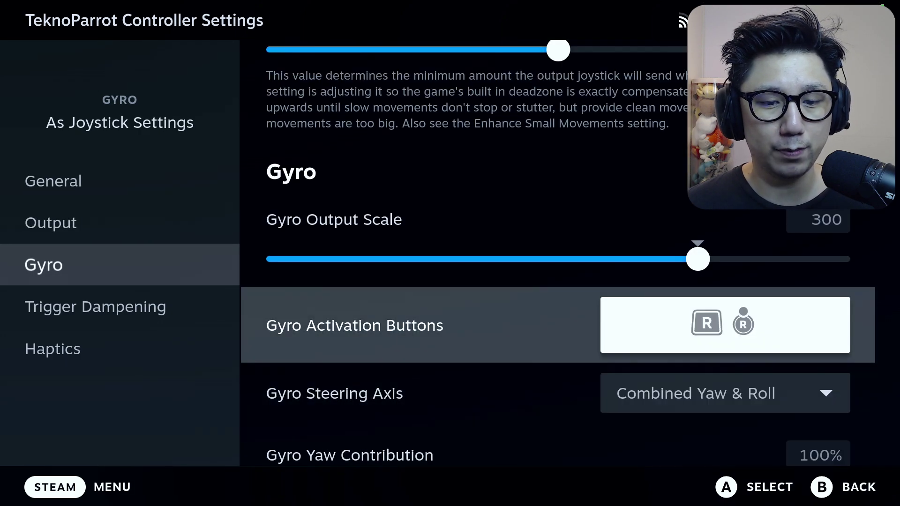
key("Return")
key("Up")
key("Up")
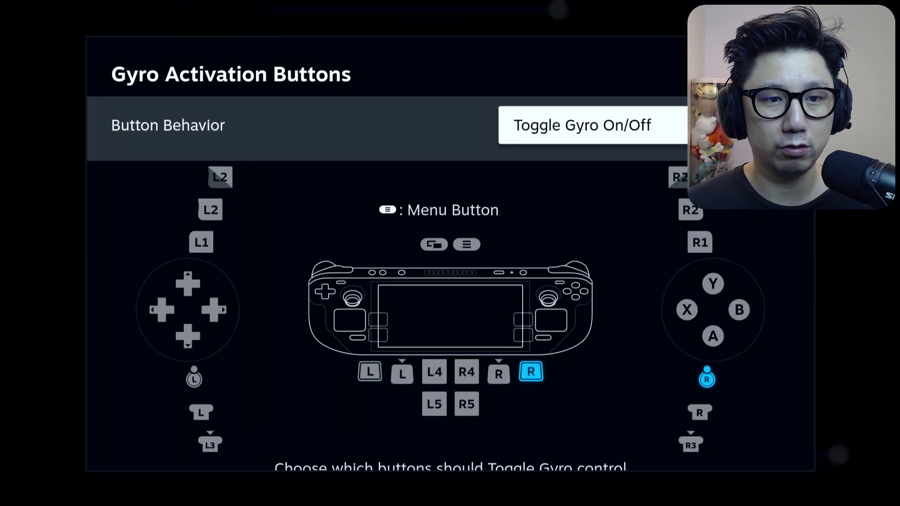
key("Down")
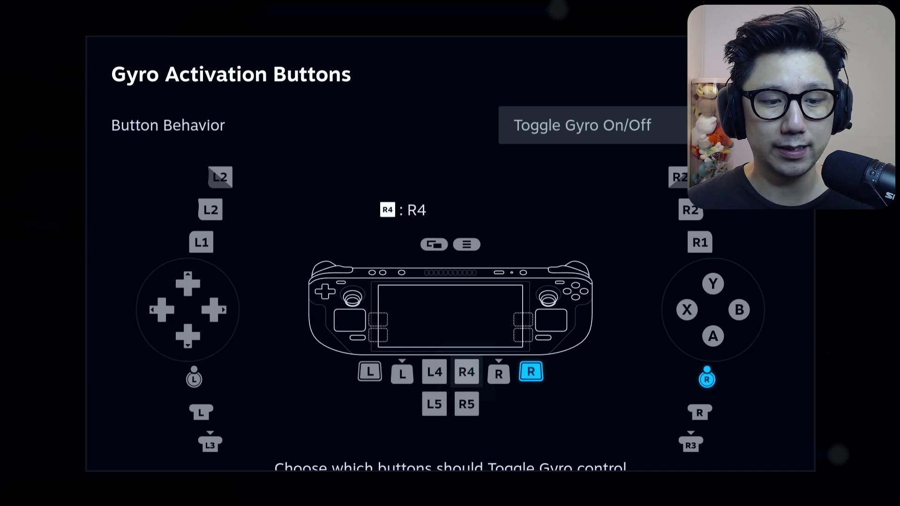
key("Right")
key("Right")
key("Escape")
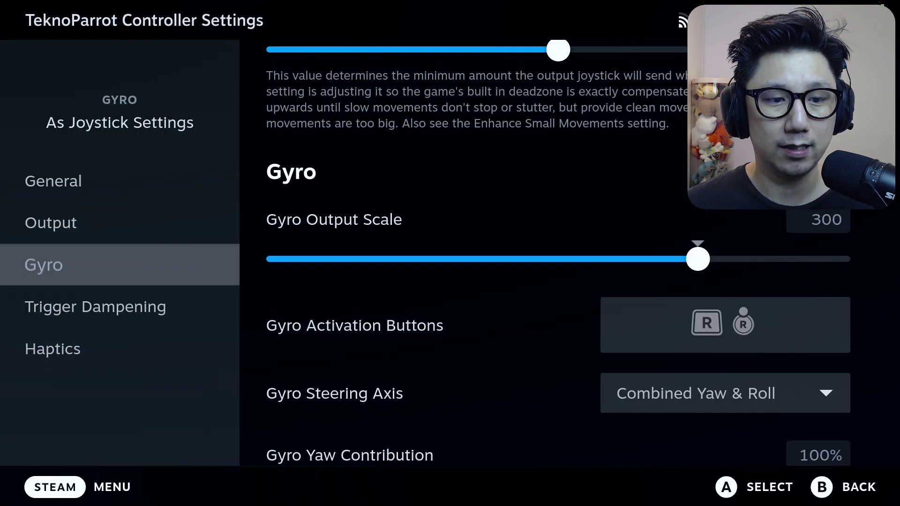
key("Escape")
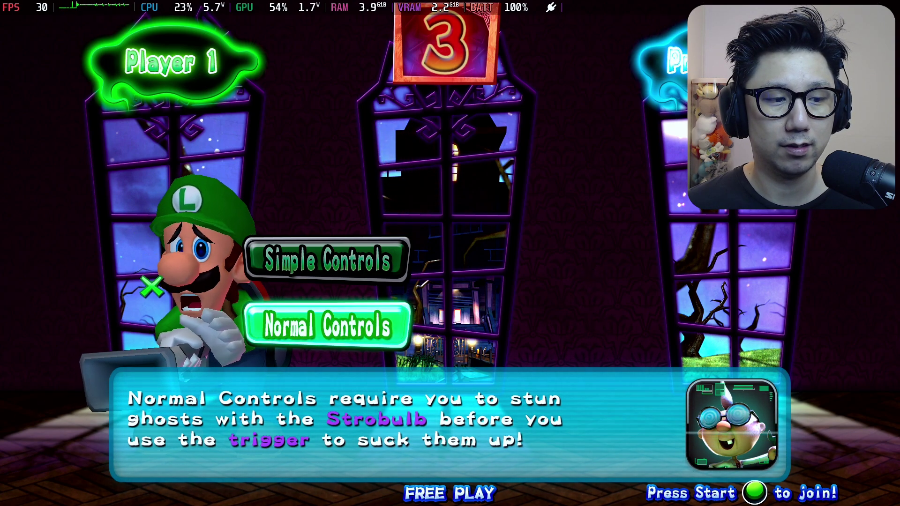
Select Normal Controls for player 1 on the player select screen
left_click(286, 307)
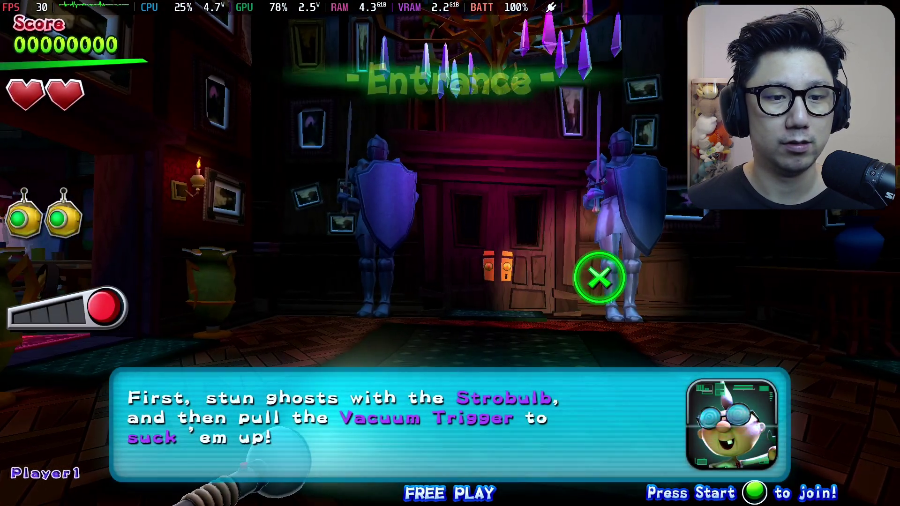
key("super")
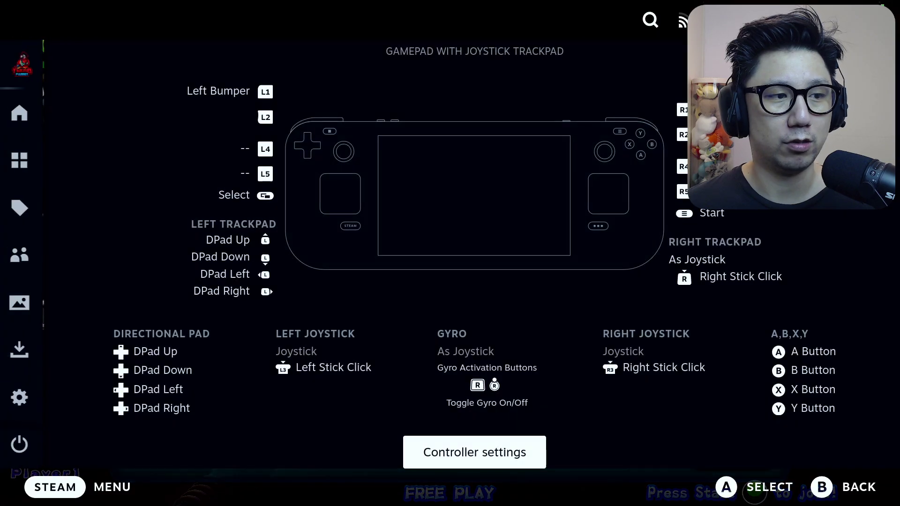
key("Return")
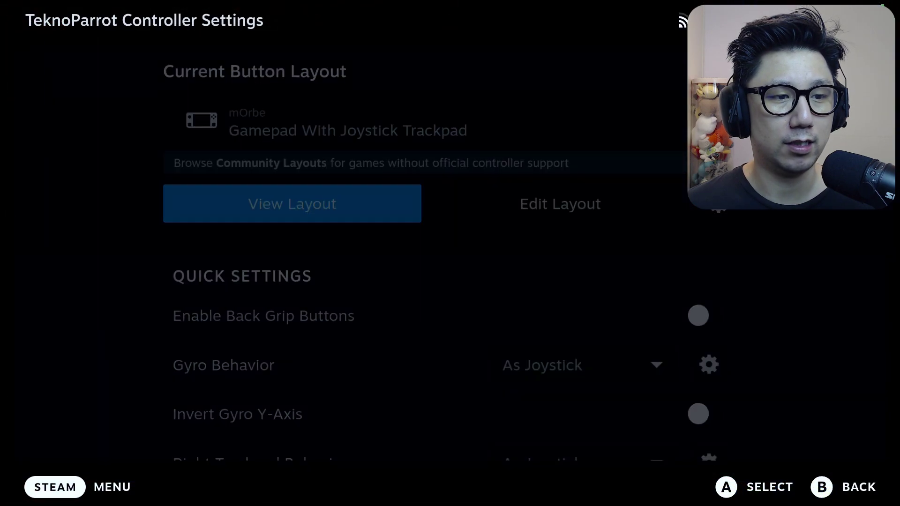
key("Down")
key("Down")
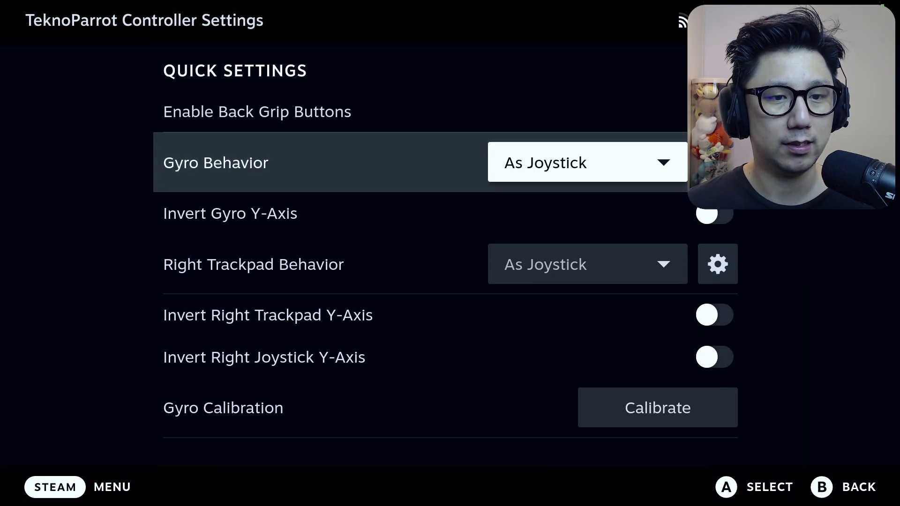
key("Return")
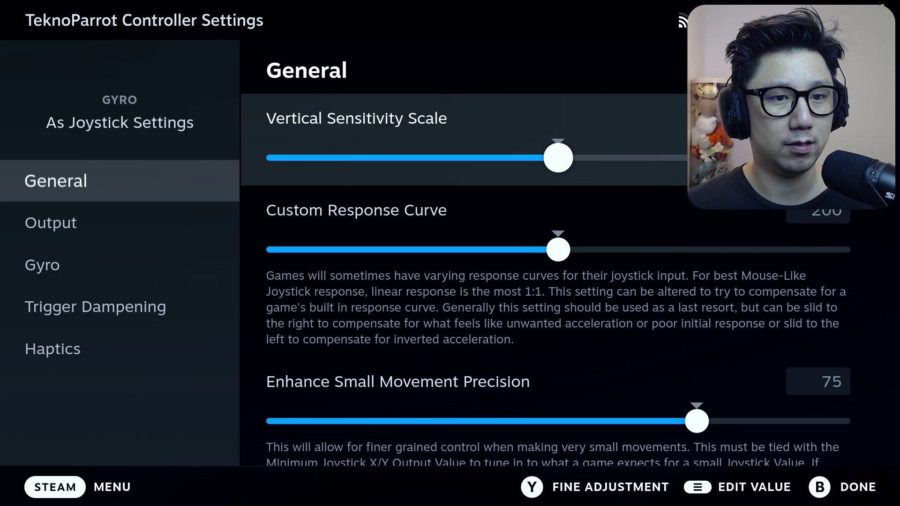
key("Down")
key("Down")
key("Down")
key("Down")
key("Down")
key("Down")
key("Down")
key("Down")
key("Down")
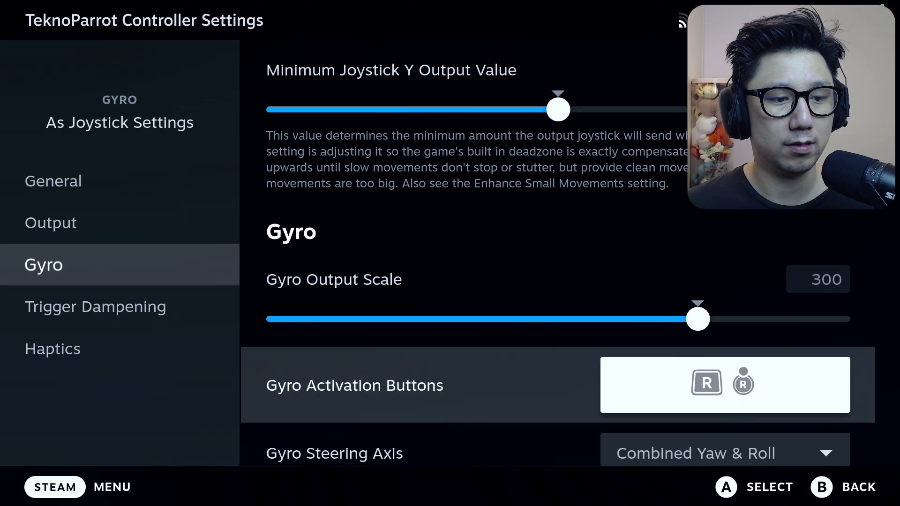
key("Up")
key("Return")
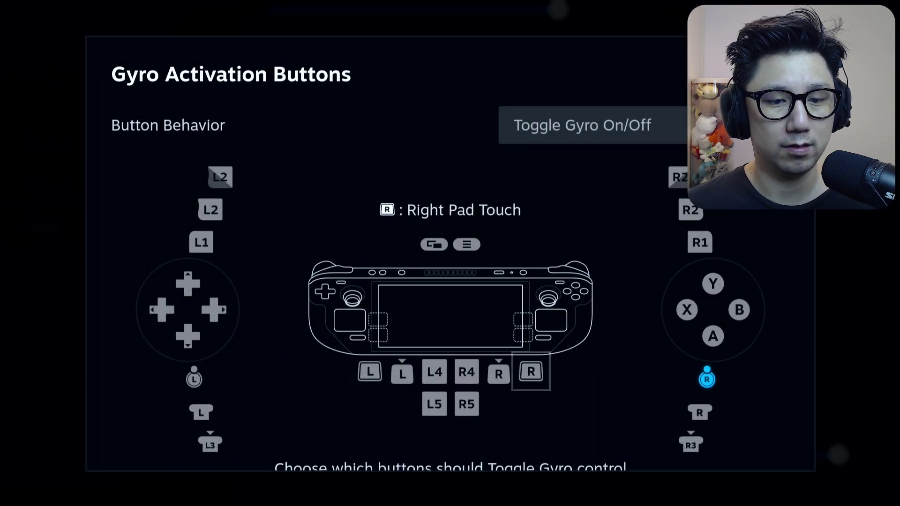
key("Escape")
key("Escape")
key("Escape")
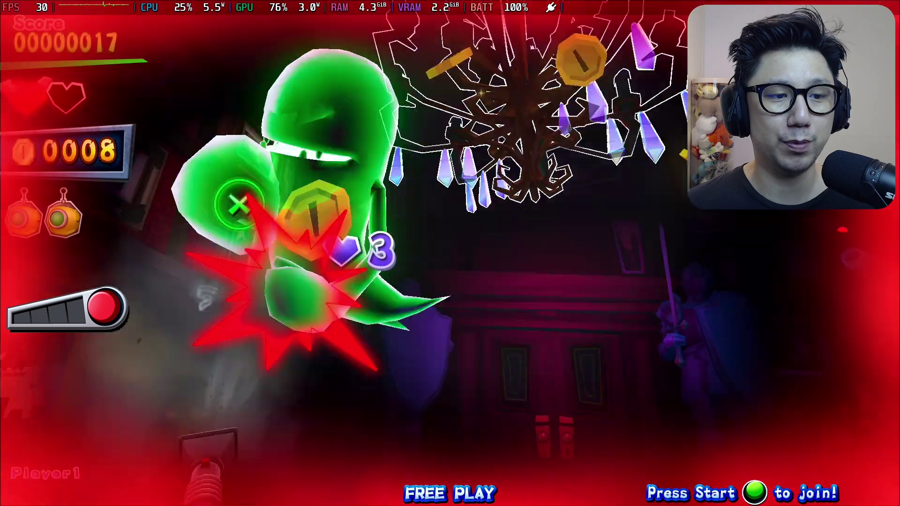
Stun the green ghost with the Strobulb and vacuum it up, reaching 27 coins
left_click(482, 244)
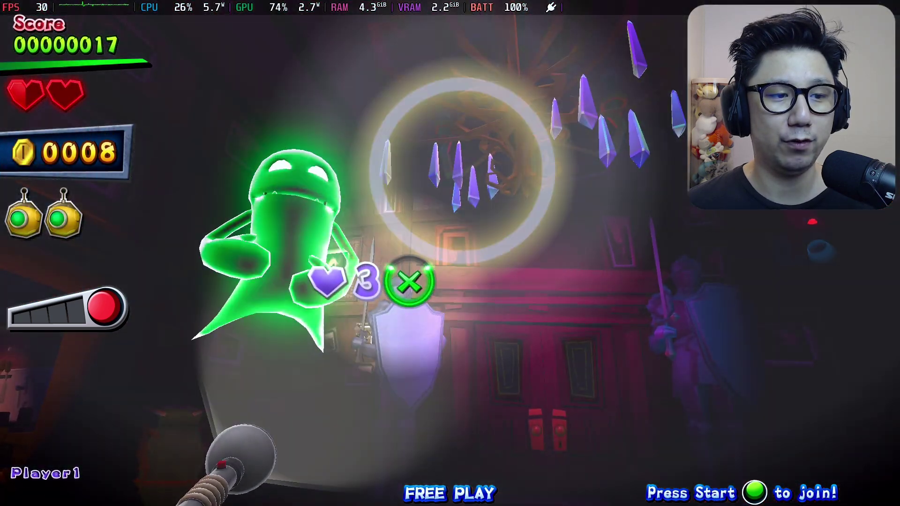
left_click(328, 300)
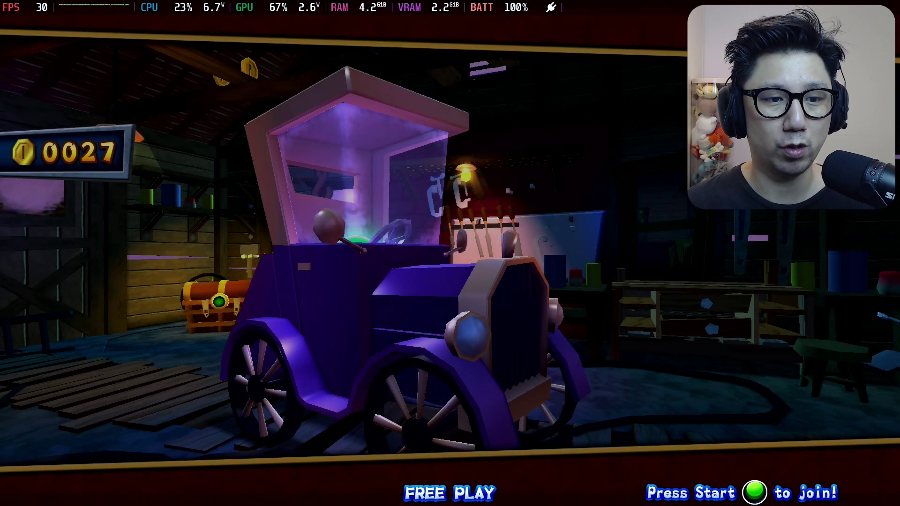
Use the Steam menu's Power options to switch to Desktop Mode
key("shift+Tab")
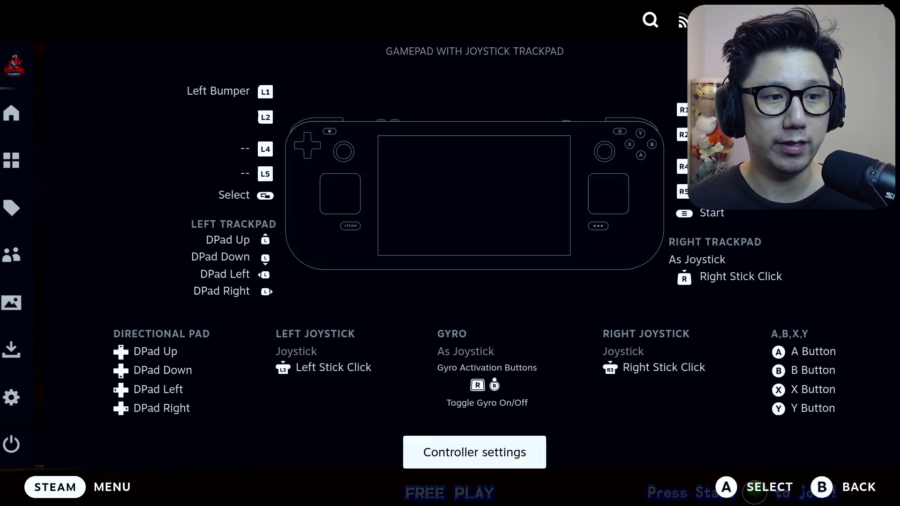
key("Down")
key("Down")
key("Down")
key("Down")
key("Down")
key("Down")
key("Down")
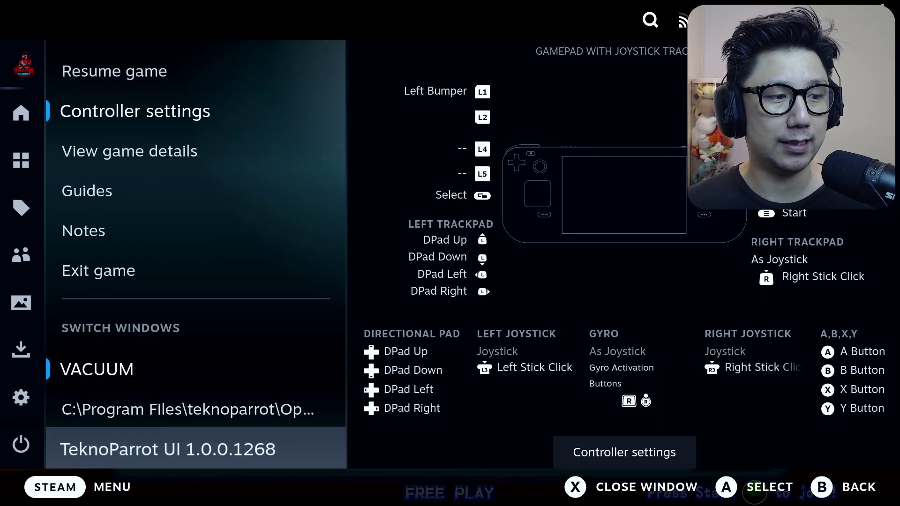
key("Left")
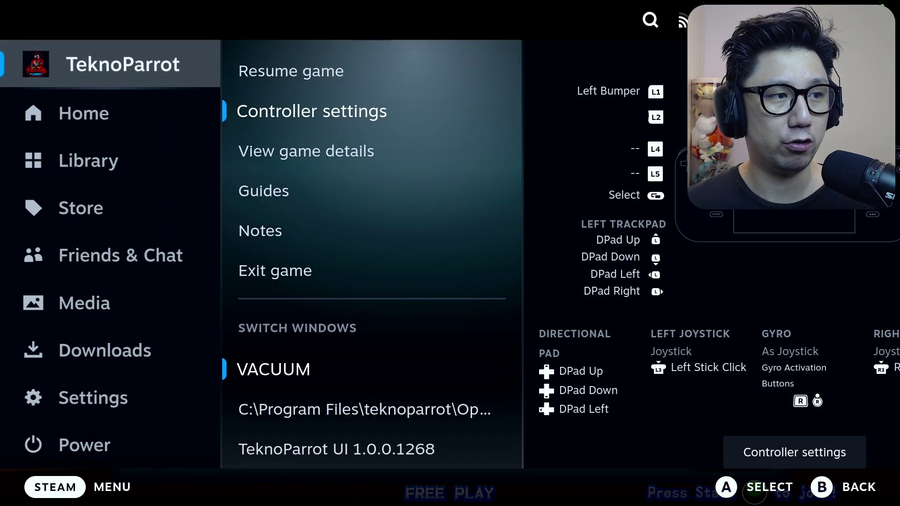
key("Return")
key("Up")
key("Up")
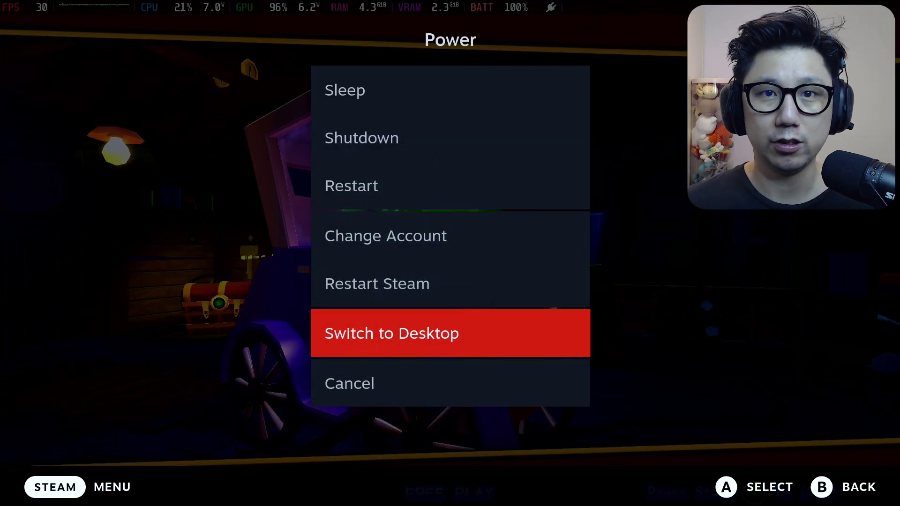
key("Return")
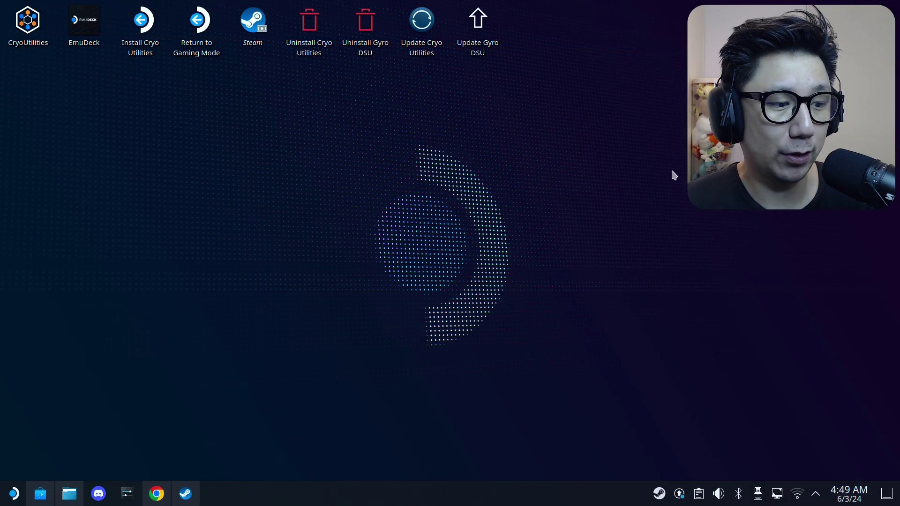
left_click(69, 493)
Reopen the Luigi's Mansion Arcade folder from TeknoParrot Games and scroll through its files
left_click(289, 127)
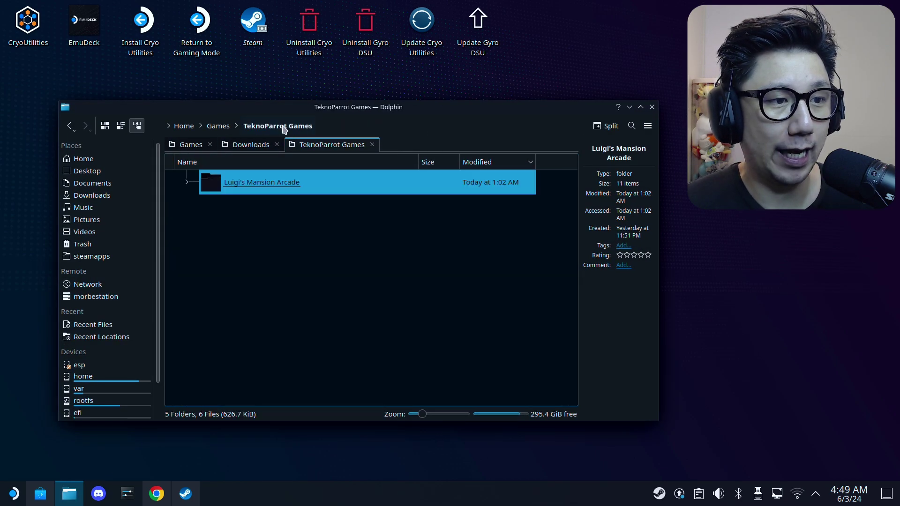
left_click(260, 193)
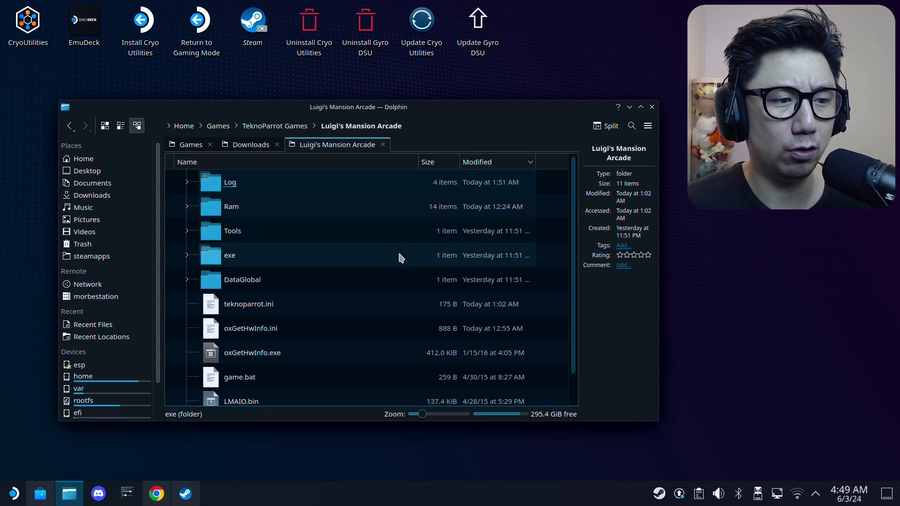
scroll(347, 319, "down", 1)
scroll(357, 323, "up", 1)
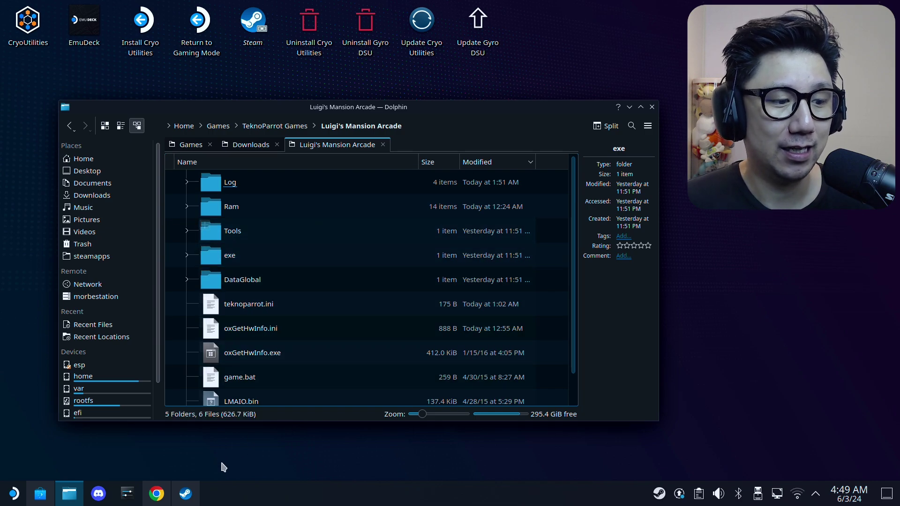
left_click(156, 494)
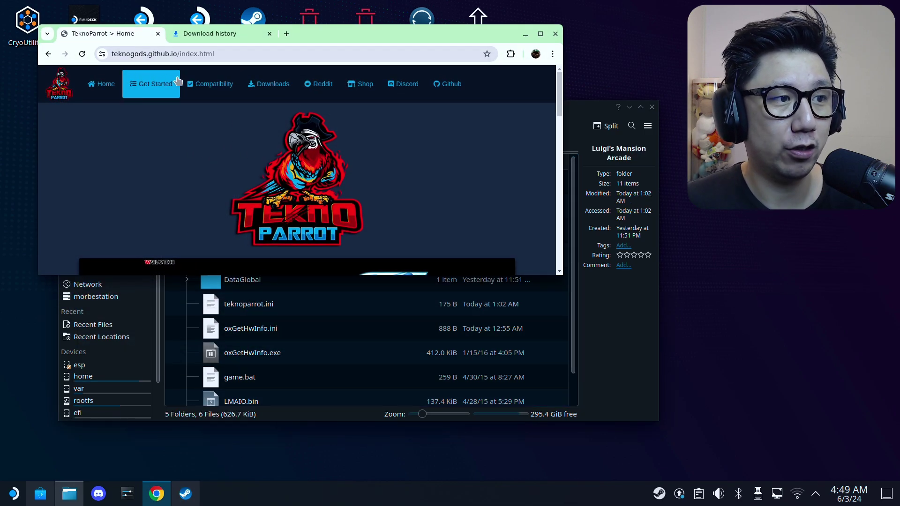
Download TPBootstrapper.zip from the TeknoParrot Web Installer page on the Downloads site
left_click(262, 94)
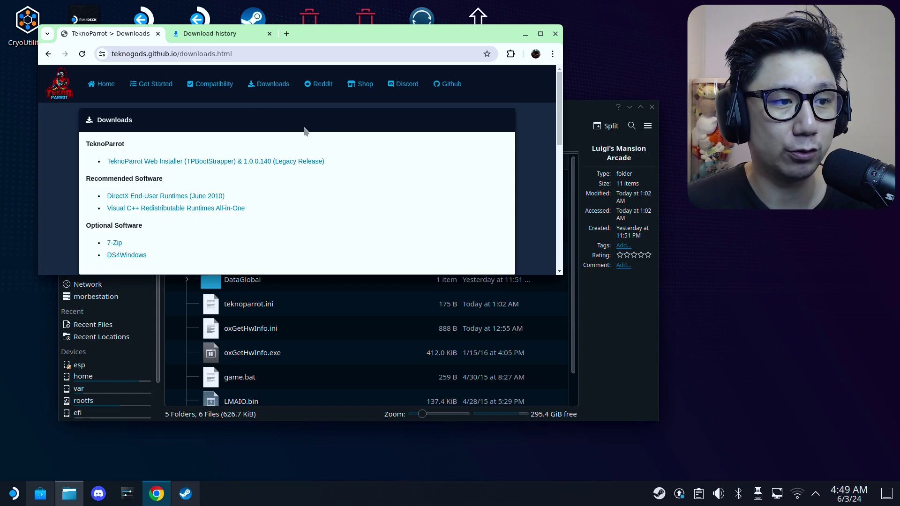
left_click(190, 169)
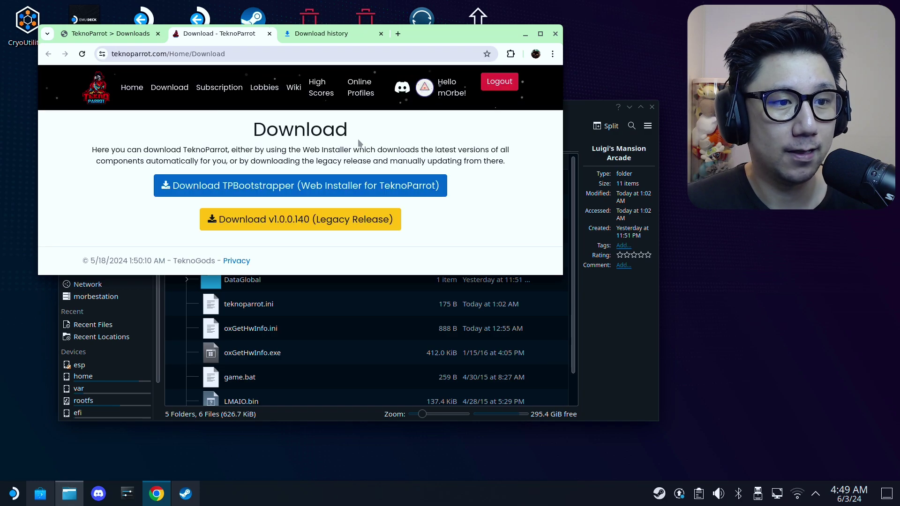
left_click(251, 187)
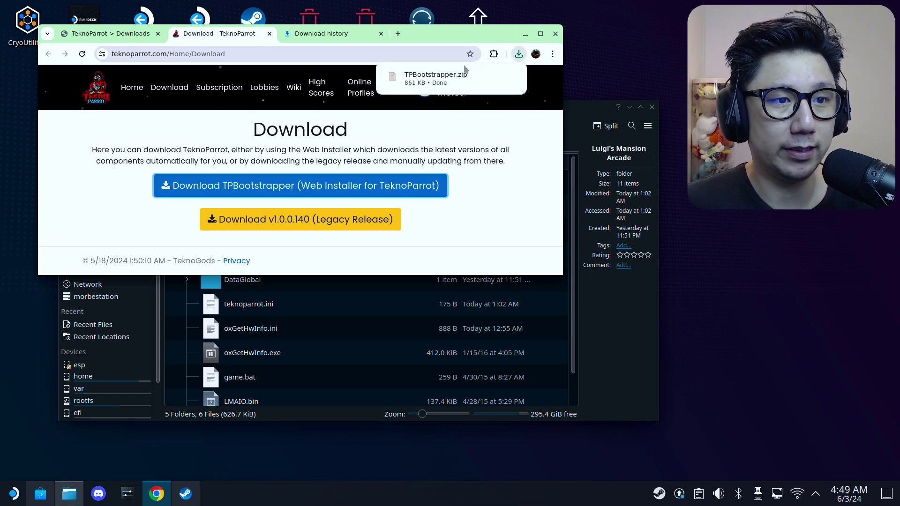
left_click(69, 493)
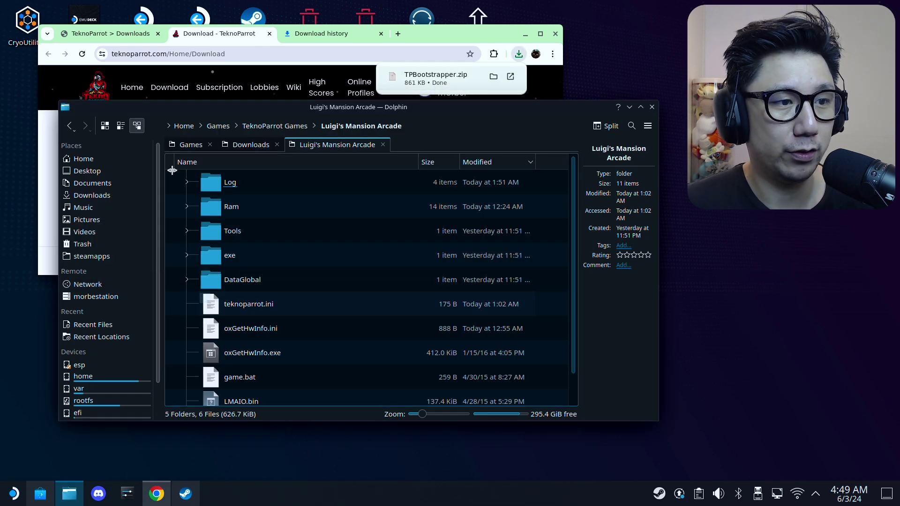
Extract TPBootstrapper.zip in Downloads into its own TPBootstrapper subfolder
left_click(249, 145)
left_click(272, 256)
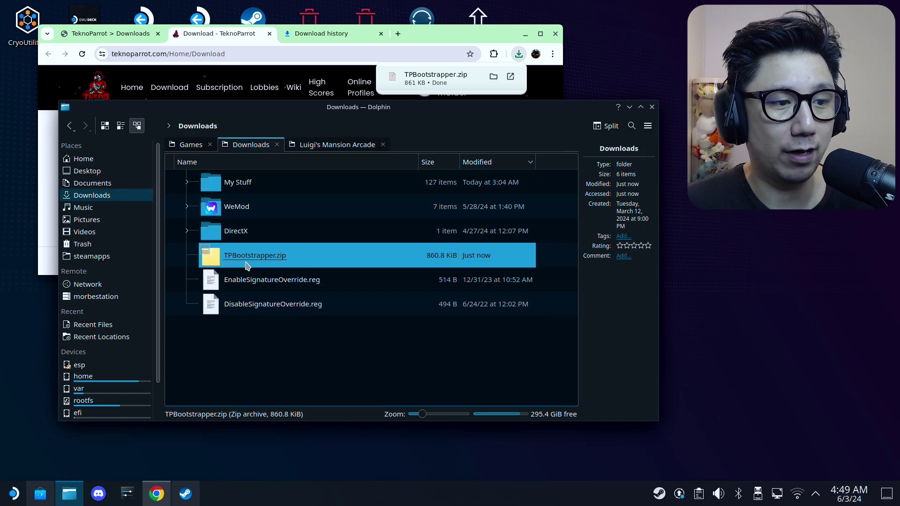
right_click(272, 255)
mouse_move(380, 390)
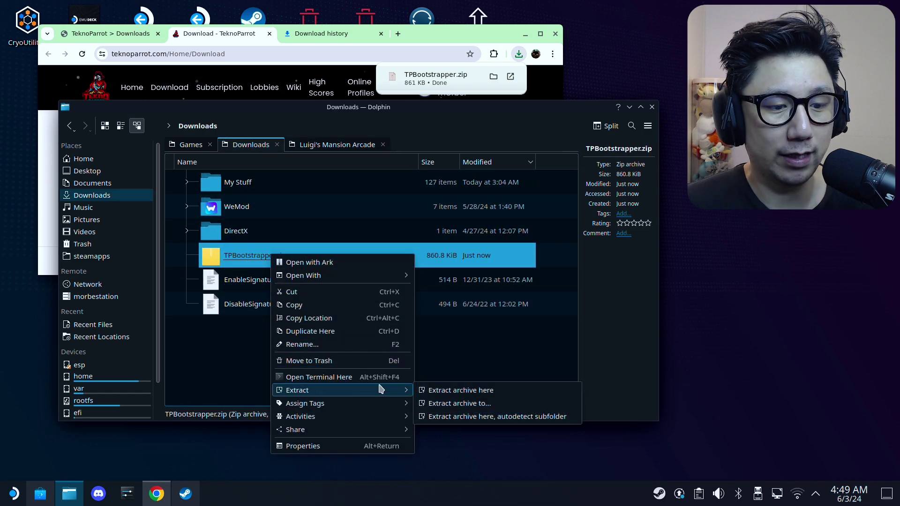
left_click(513, 418)
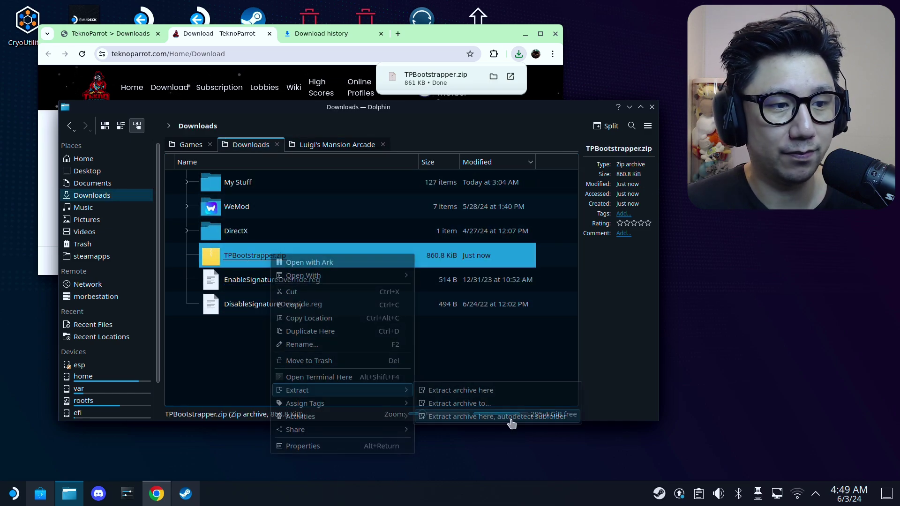
Open the TPBootstrapper folder and add TPBootstrapper.exe to Steam
left_click(249, 187)
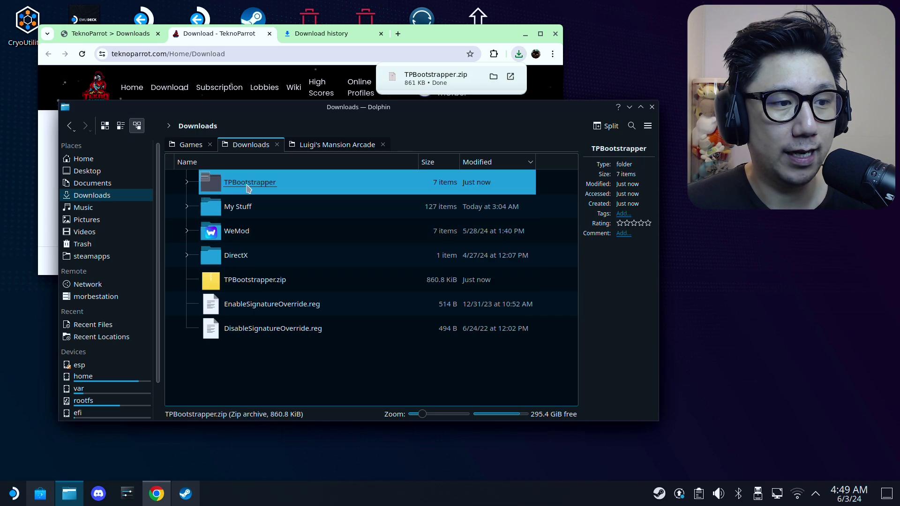
double_click(274, 188)
left_click(267, 234)
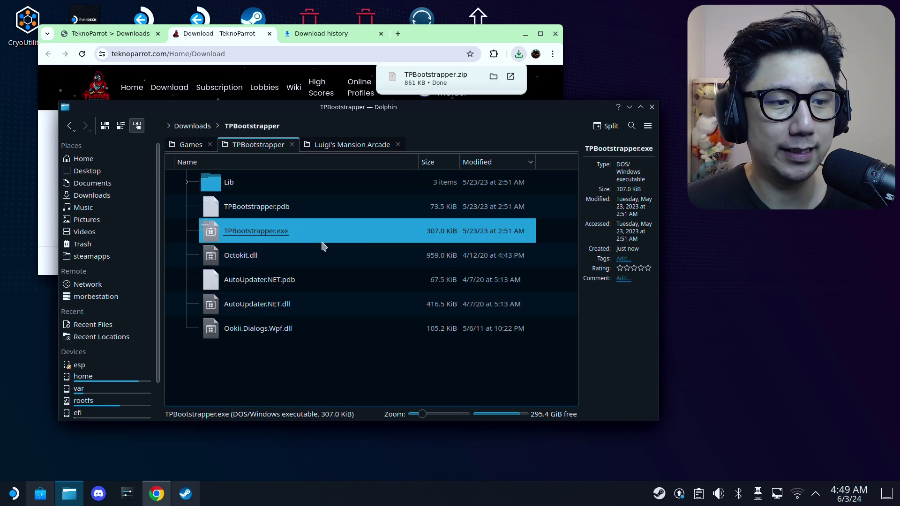
right_click(282, 235)
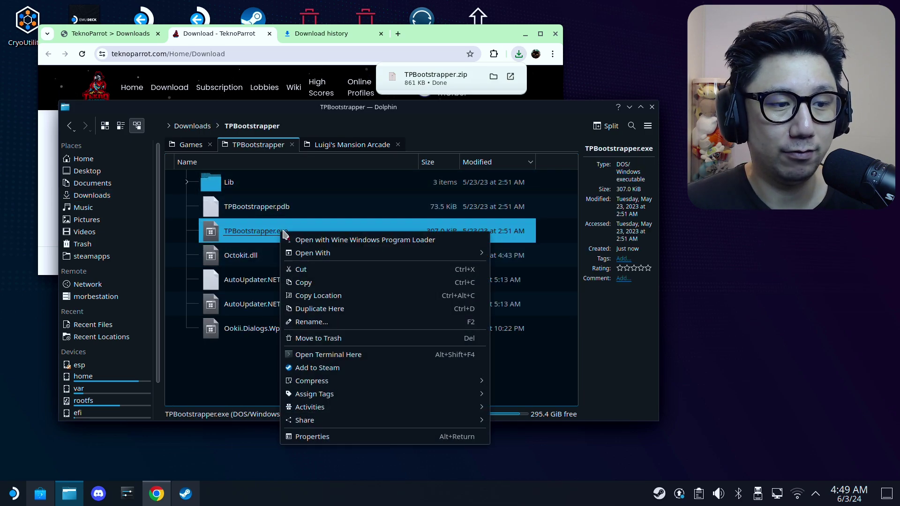
left_click(319, 369)
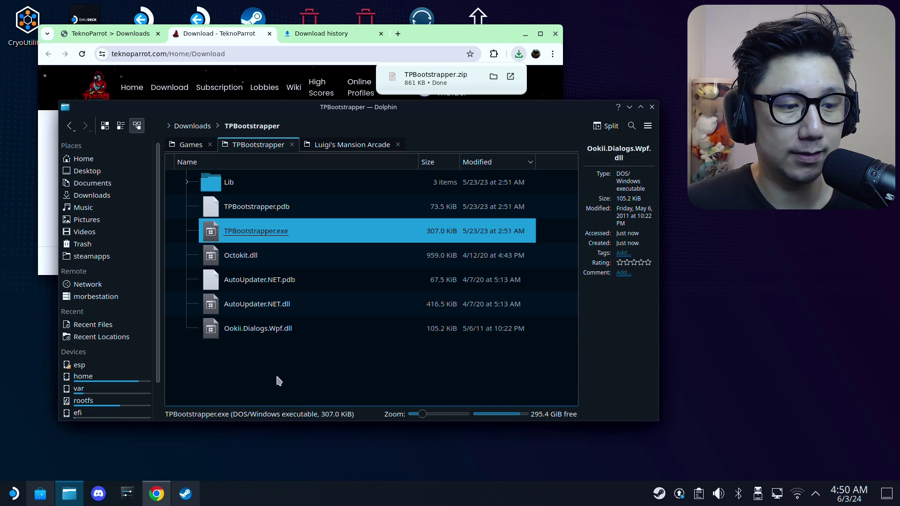
Force Proton Experimental for the TPBootstrapper.exe shortcut, then launch it from the Library
left_click(186, 493)
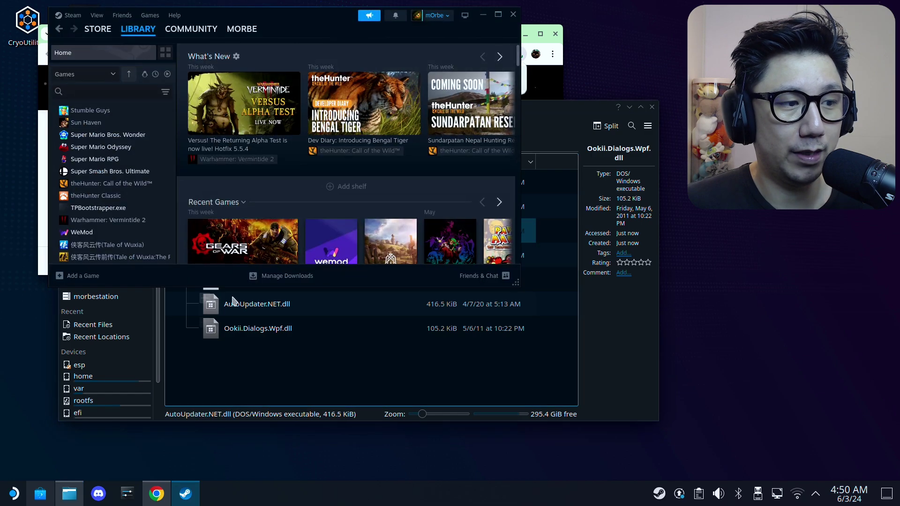
left_click(93, 210)
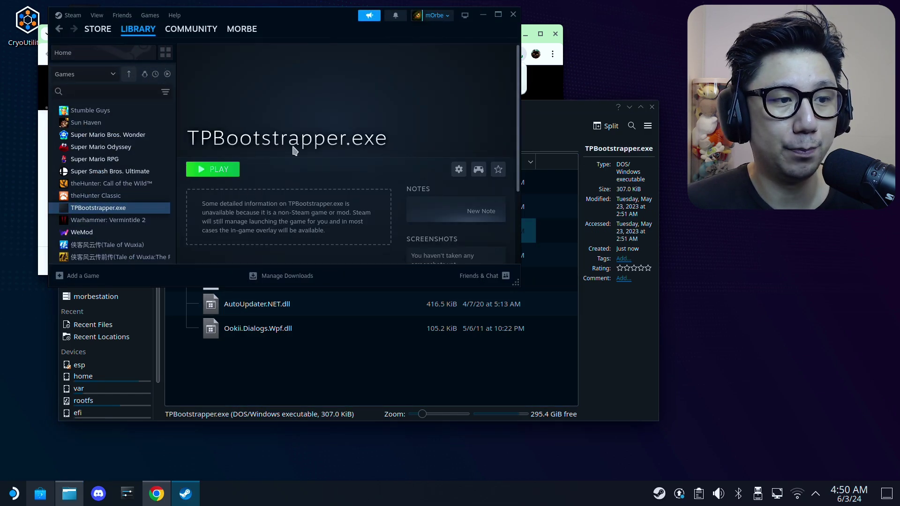
left_click(459, 169)
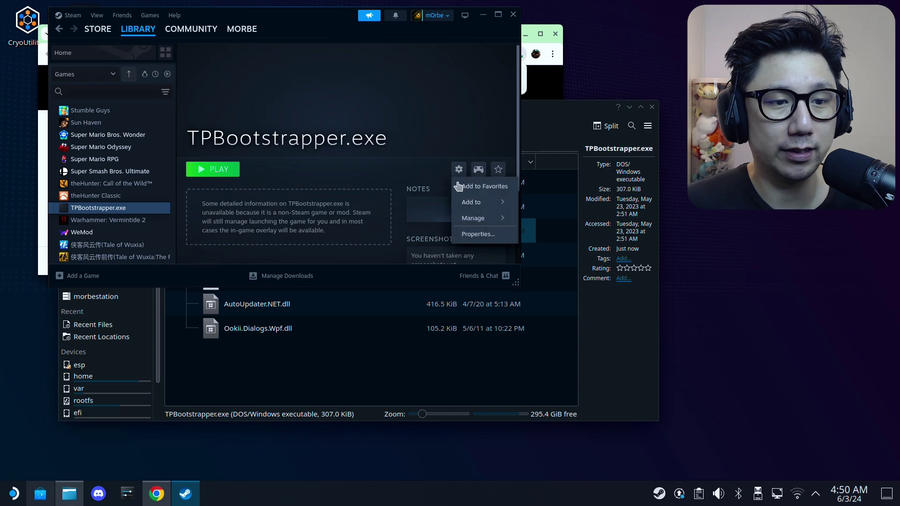
left_click(474, 234)
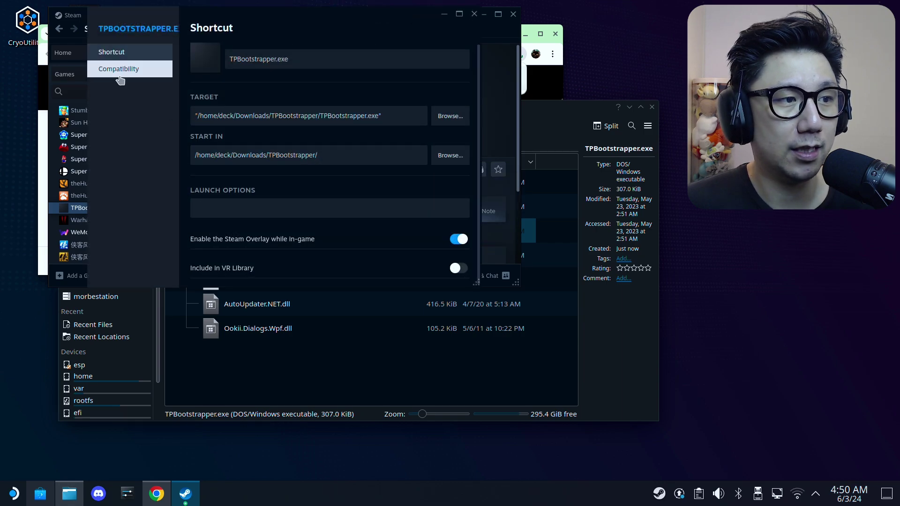
left_click(119, 71)
left_click(289, 56)
left_click(300, 76)
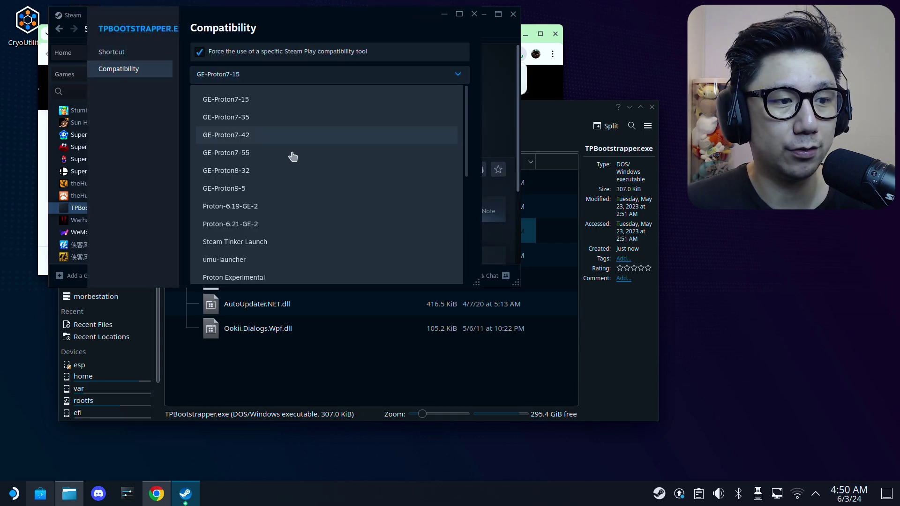
left_click(253, 280)
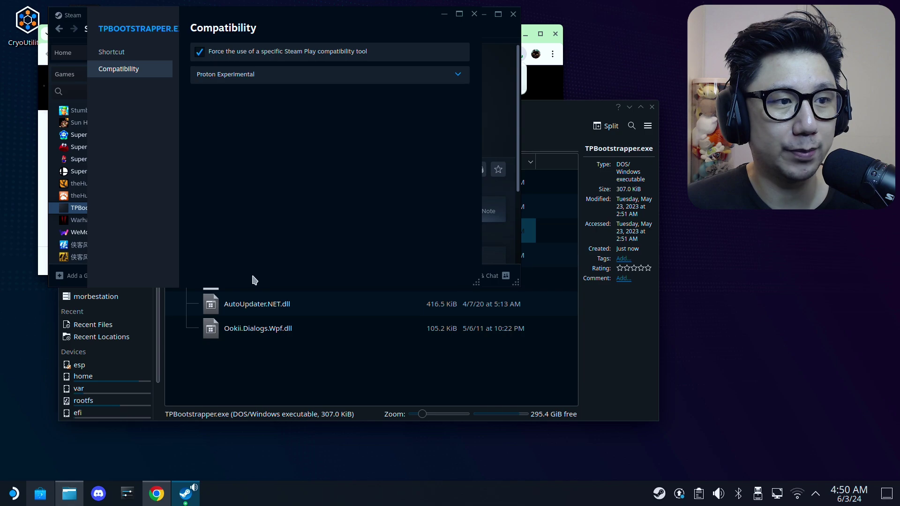
left_click(473, 15)
left_click(219, 170)
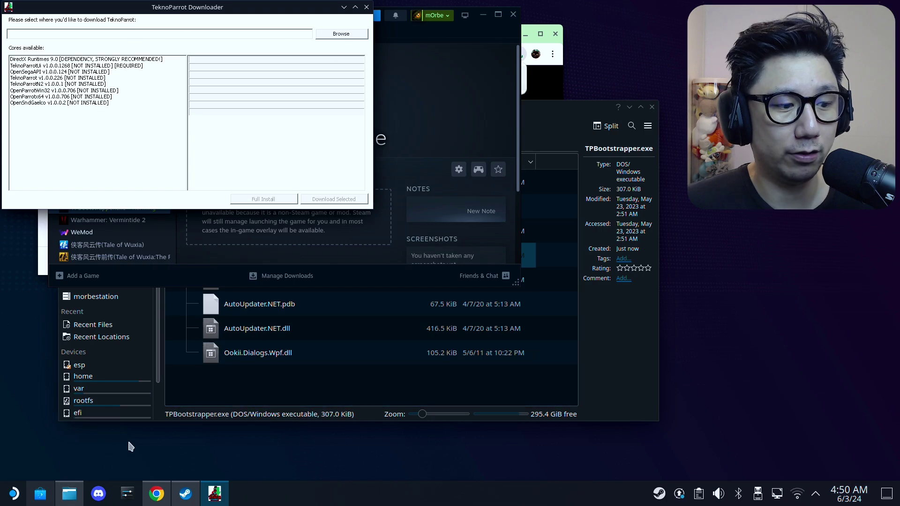
Create a new folder named TeknoParrot inside Games and open it
left_click(69, 494)
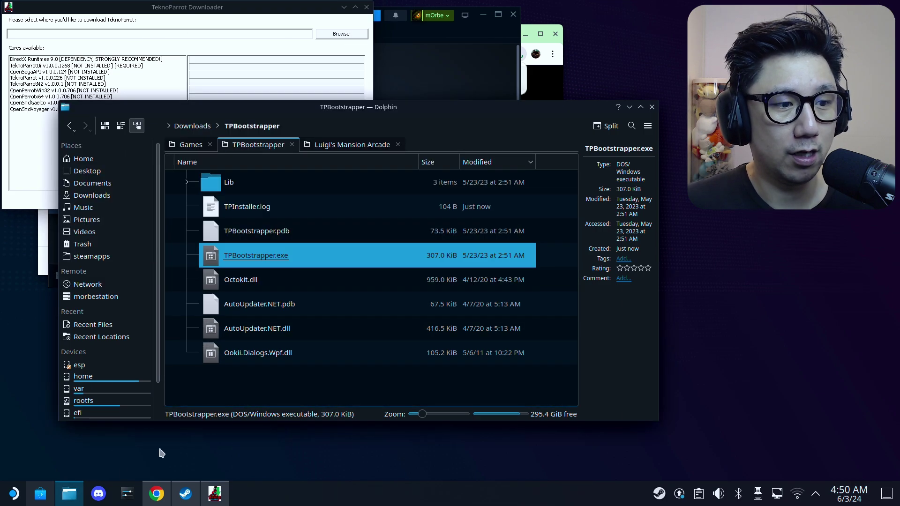
left_click(185, 145)
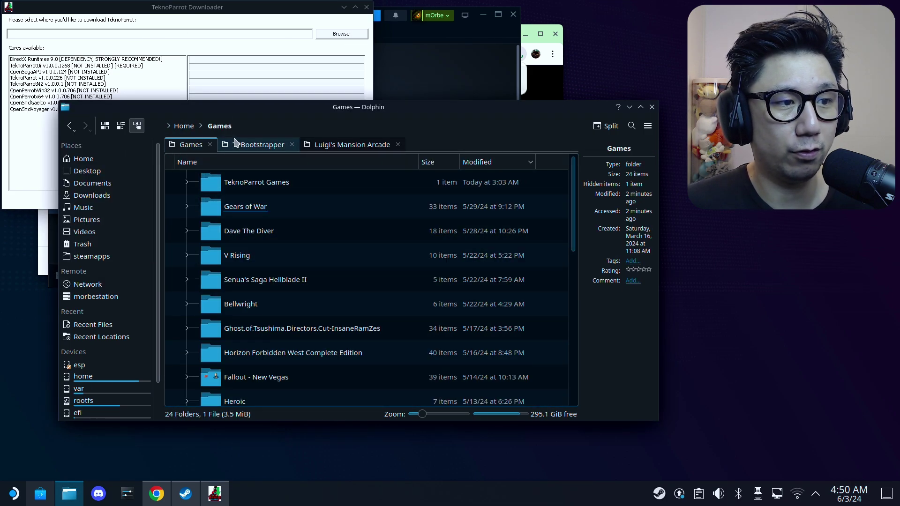
right_click(174, 212)
mouse_move(190, 221)
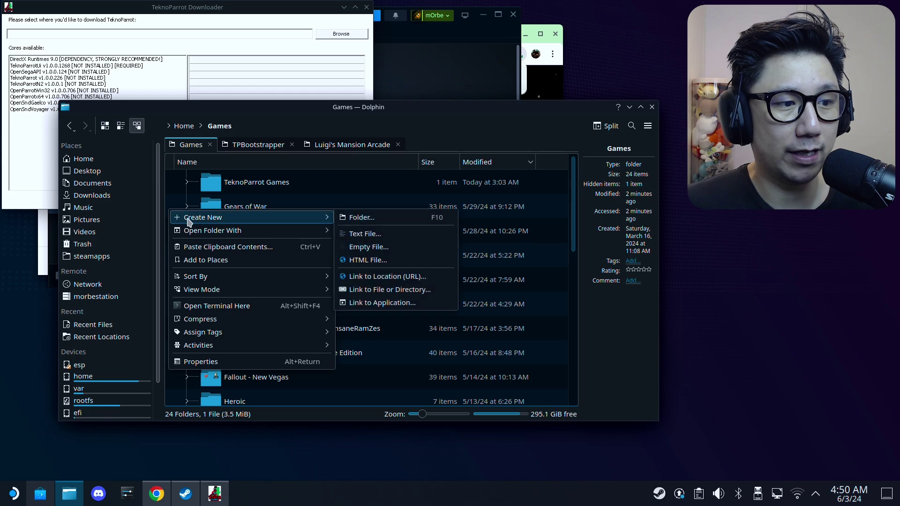
left_click(342, 218)
type("T")
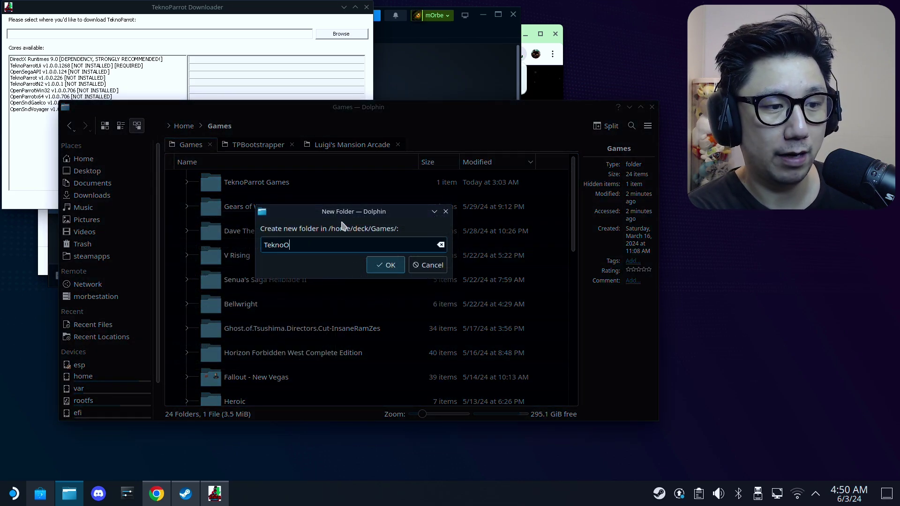
type("eknoO")
key("BackSpace")
type("P")
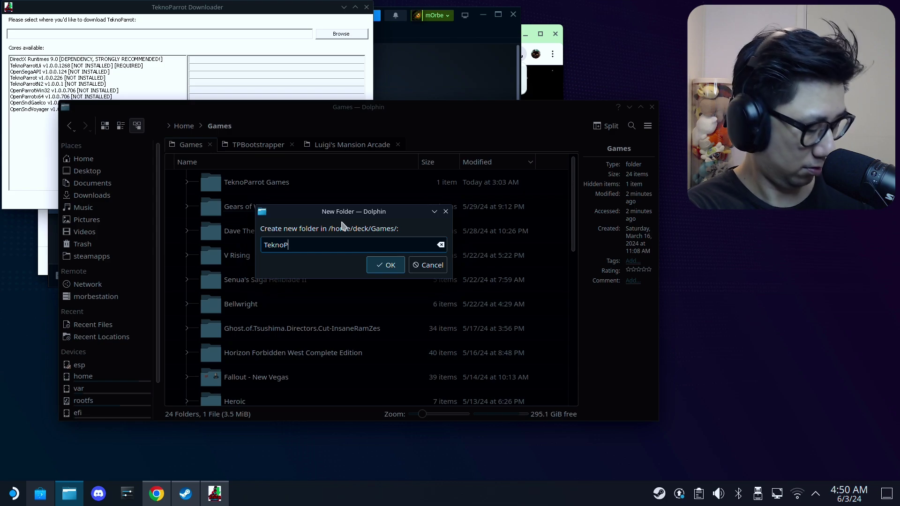
type("arrot")
key("Return")
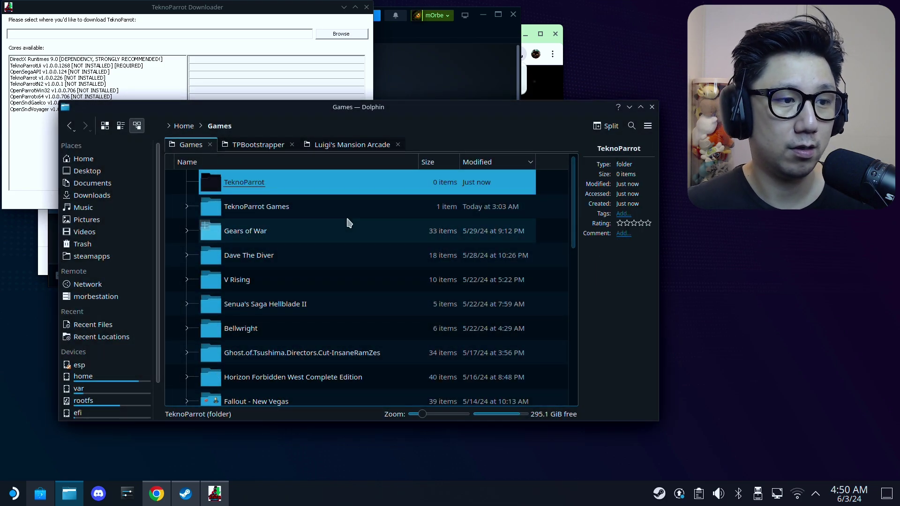
left_click(281, 189)
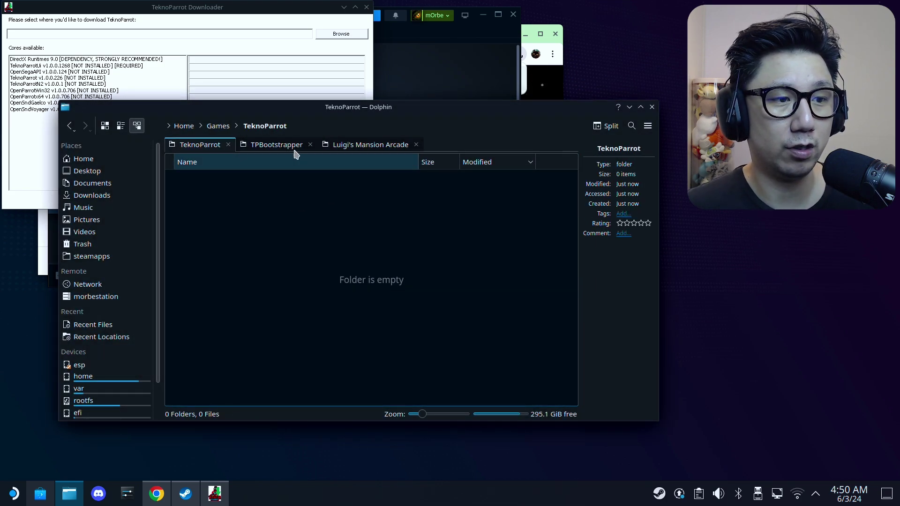
Set TPBootstrapper's download folder to /home/deck/Games/TeknoParrot and start the Full Install of all cores
left_click(322, 41)
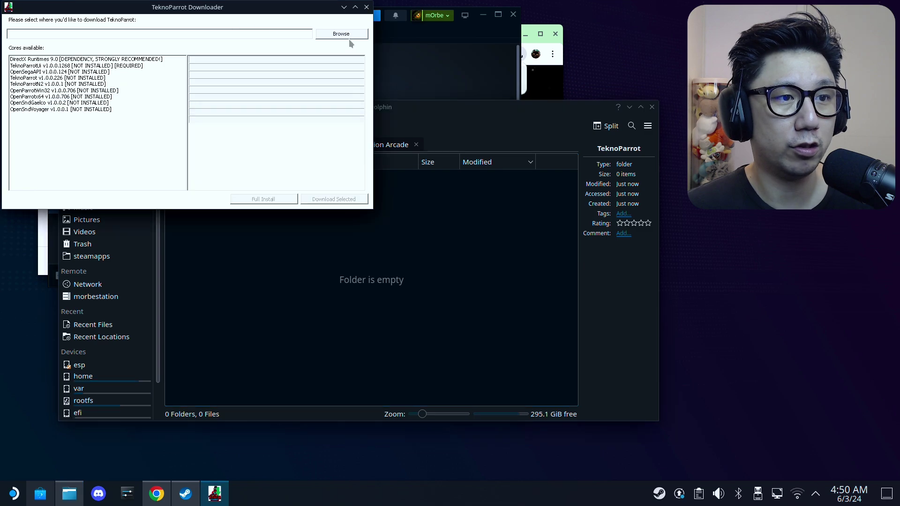
left_click(337, 34)
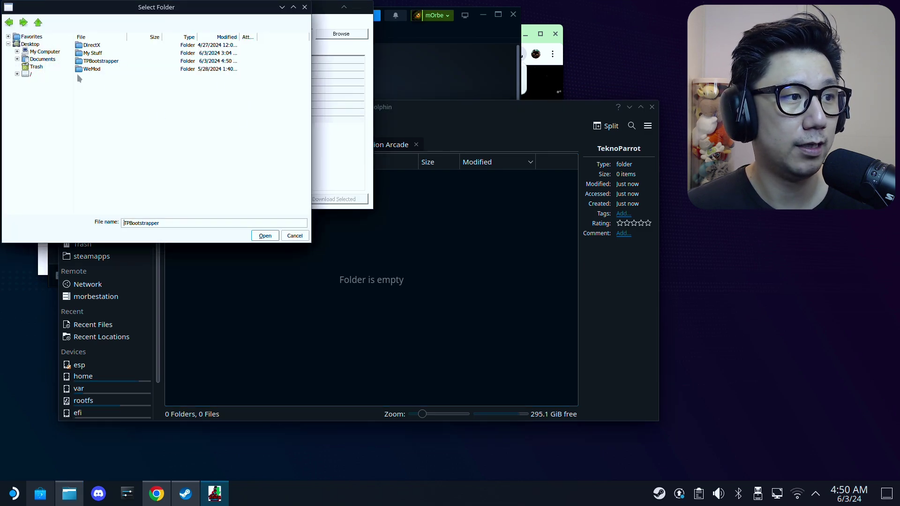
left_click(26, 76)
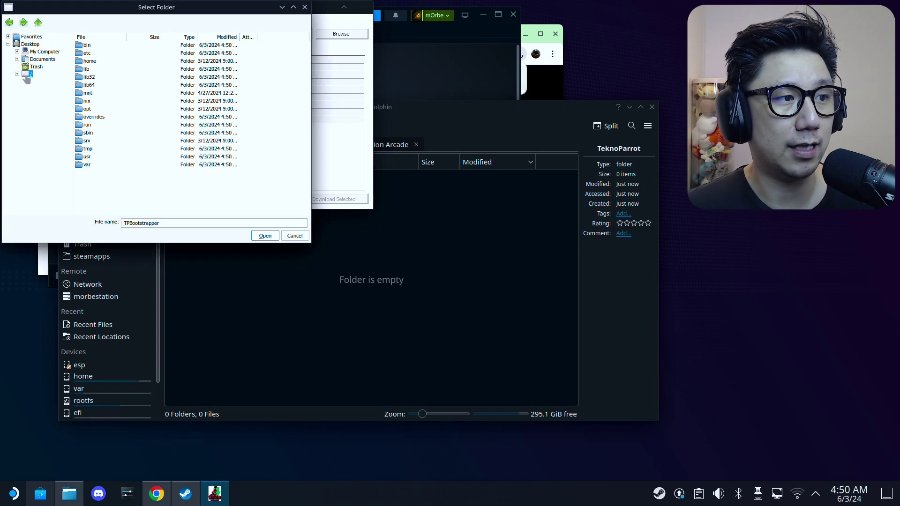
double_click(89, 62)
double_click(96, 46)
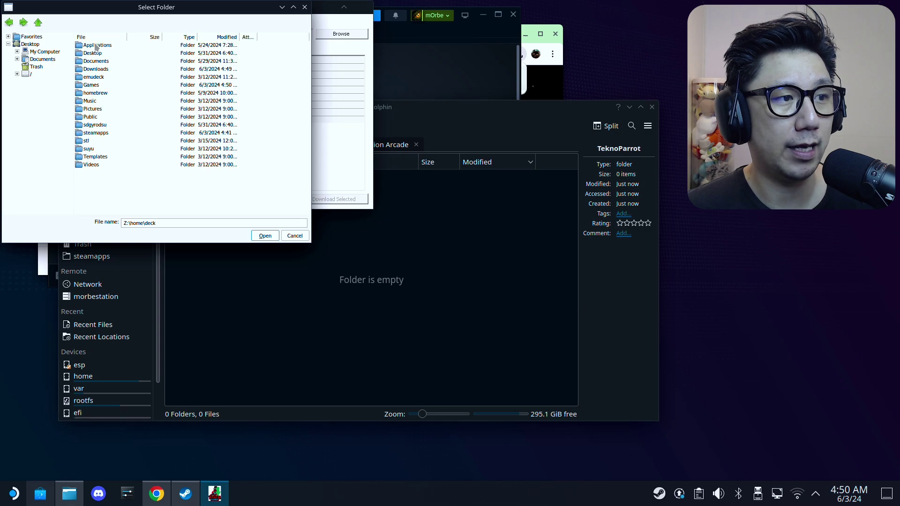
double_click(90, 85)
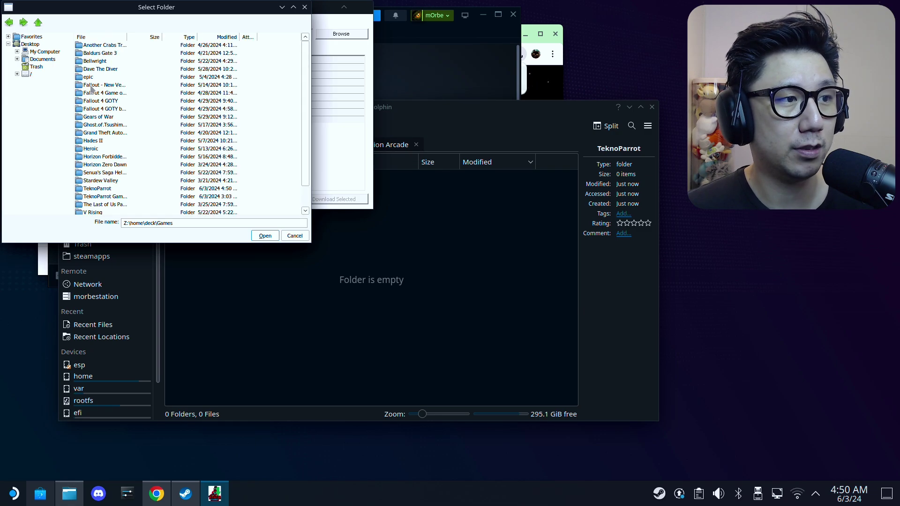
left_click(100, 189)
left_click(265, 236)
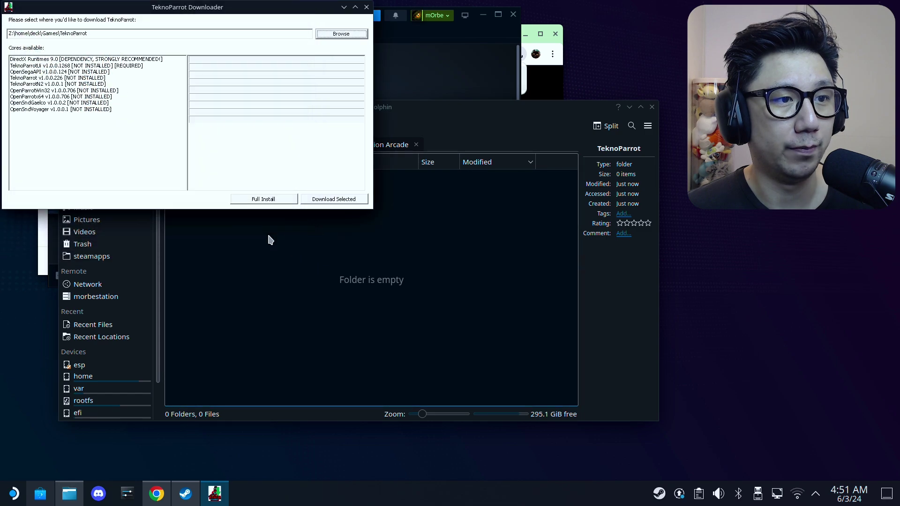
left_click(263, 200)
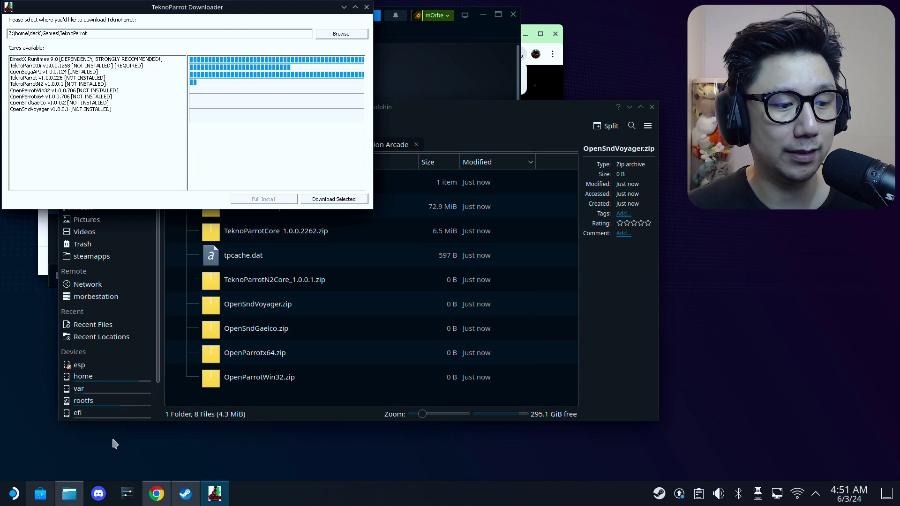
Search 'proton' in Discover, confirm Protontricks is installed, then minimize the store
mouse_move(38, 500)
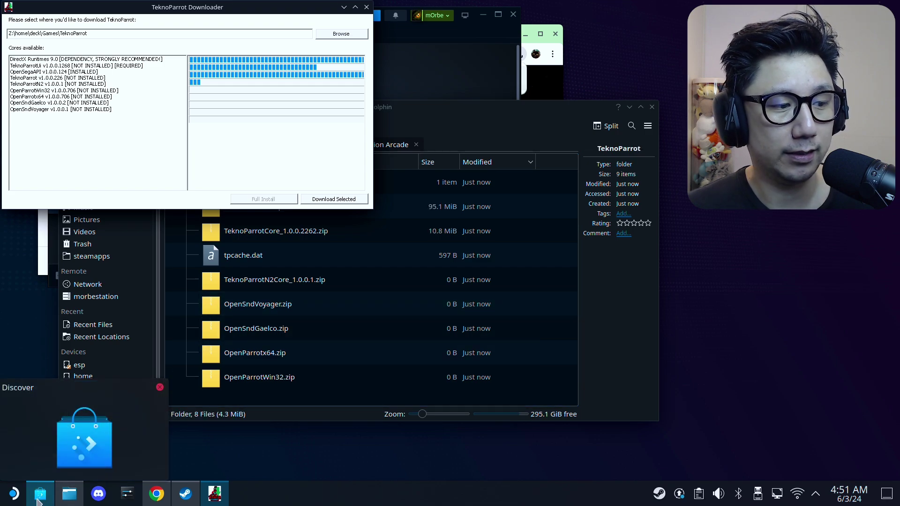
left_click(38, 500)
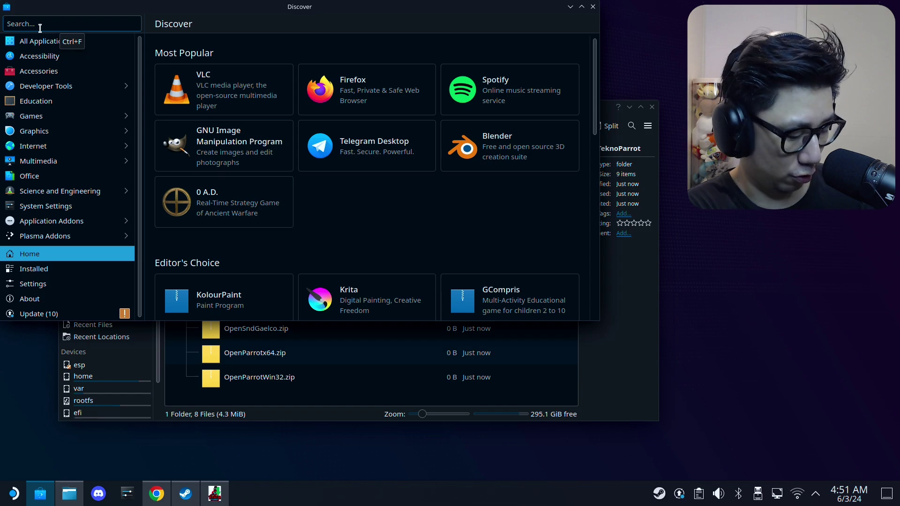
type("proton")
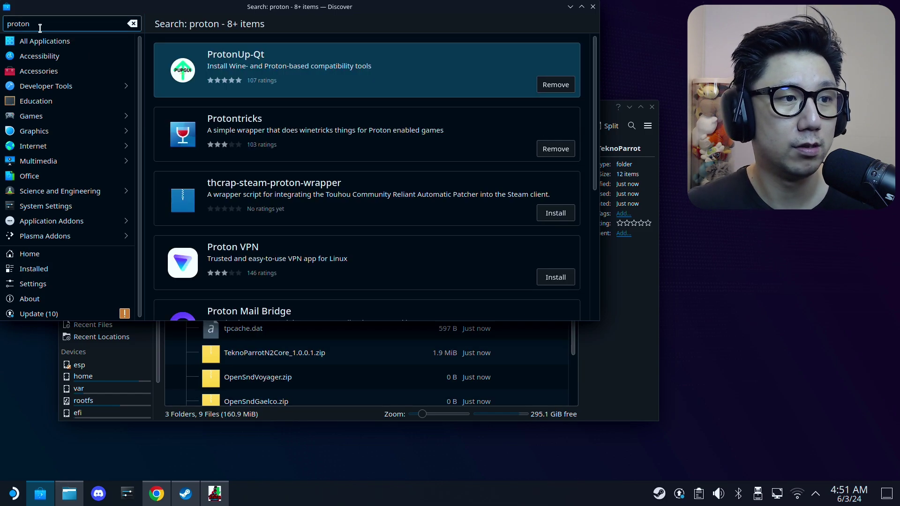
left_click(271, 132)
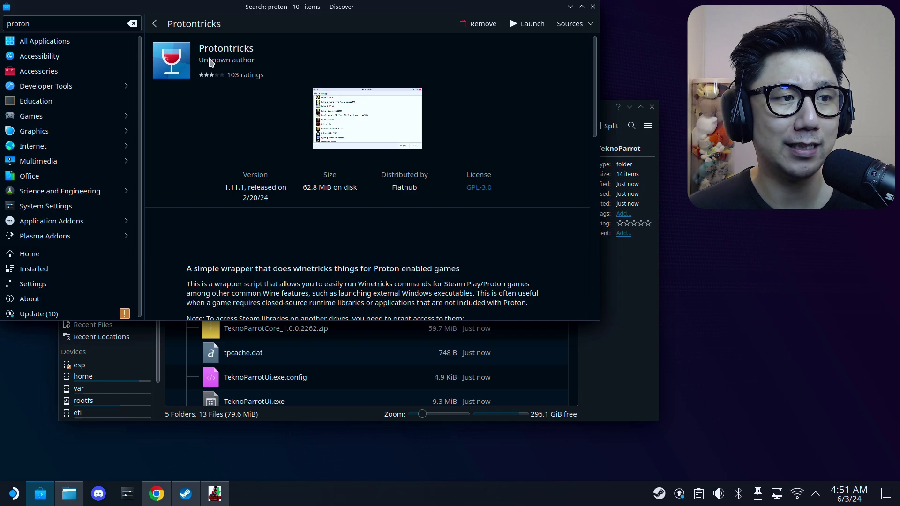
left_click(571, 7)
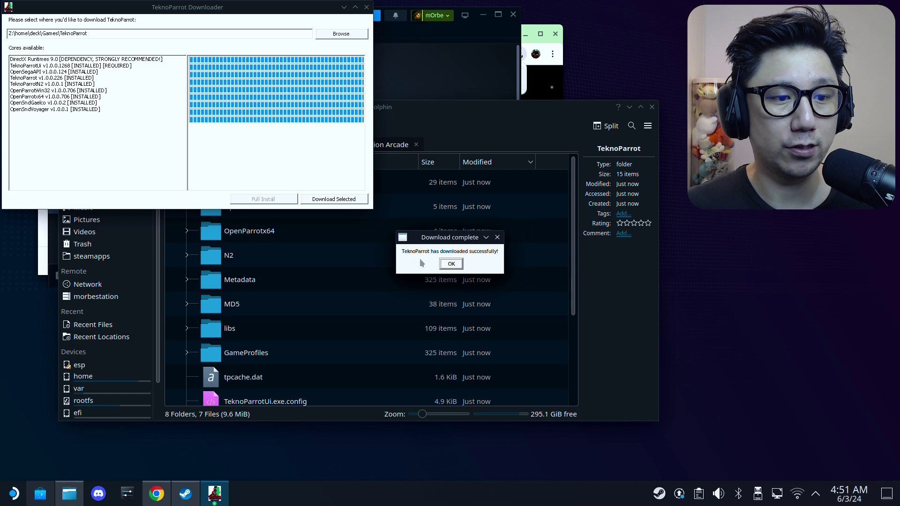
Dismiss the download and emulation notices, hide the file manager and browser, and agree to add a game
left_click(460, 266)
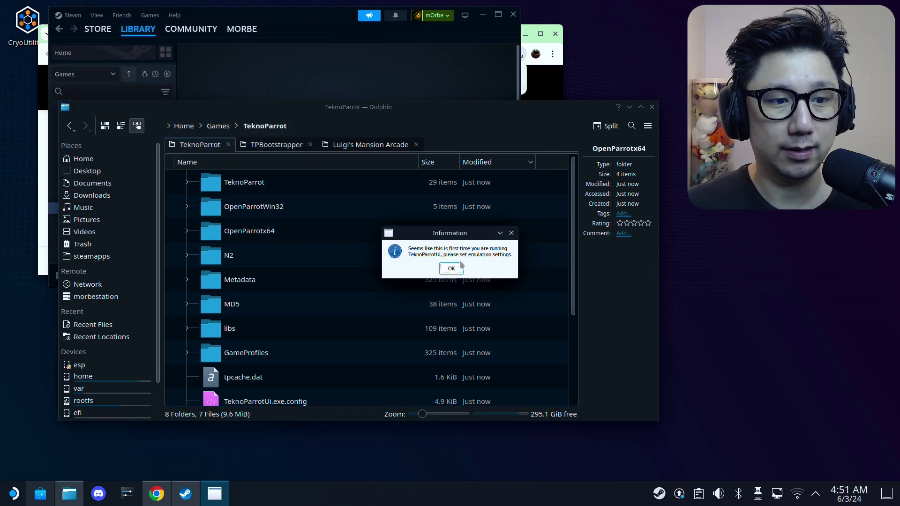
left_click(452, 268)
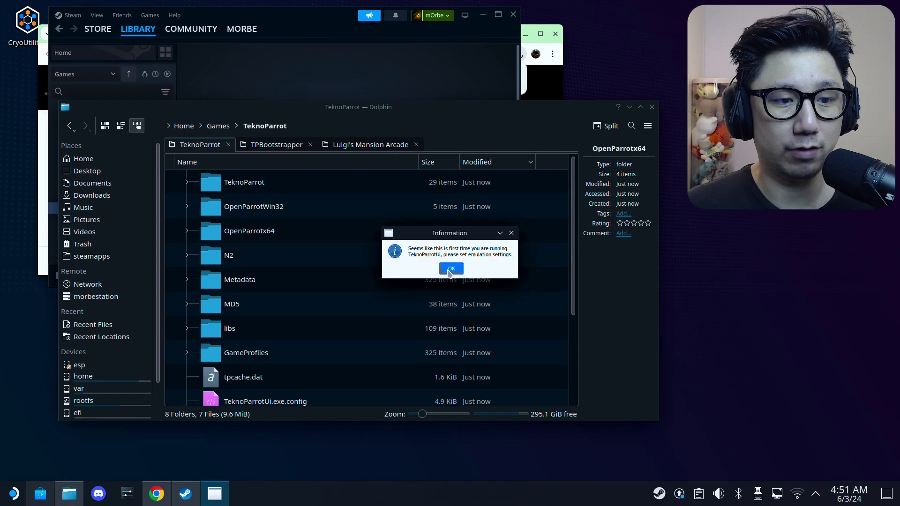
left_click(629, 108)
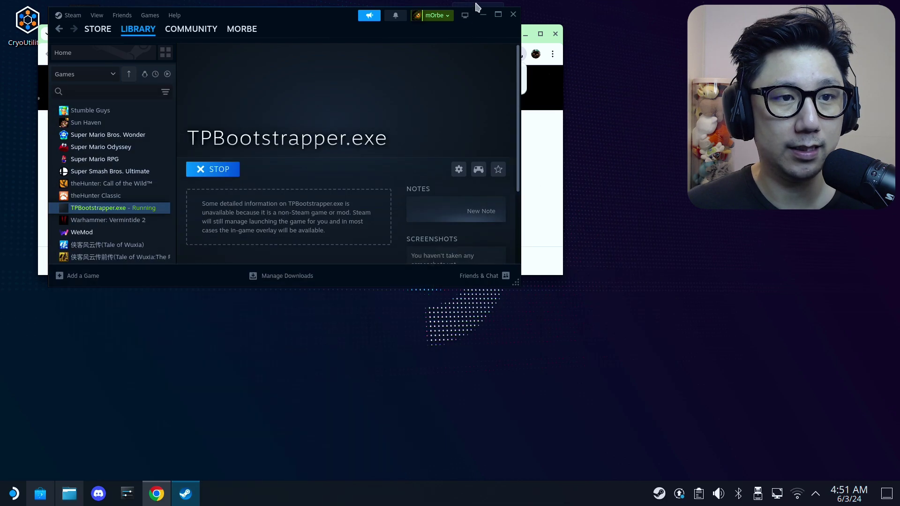
left_click(566, 180)
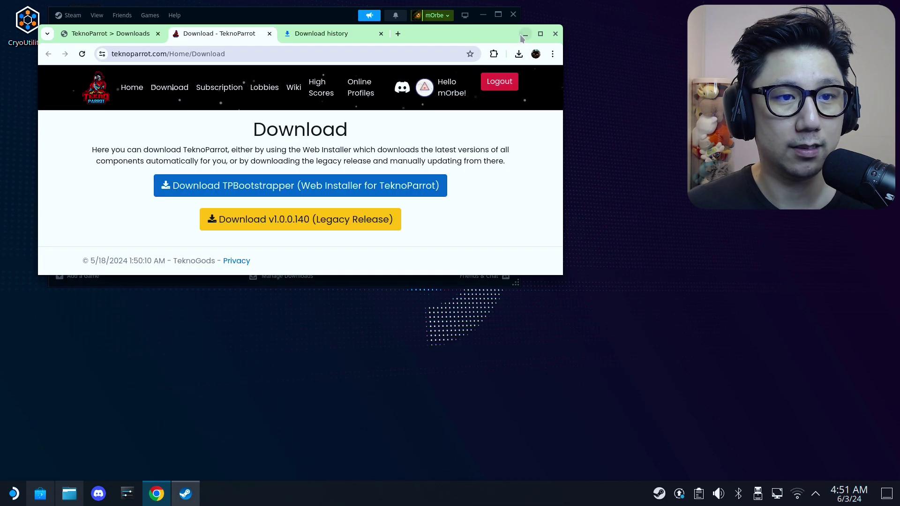
left_click(526, 34)
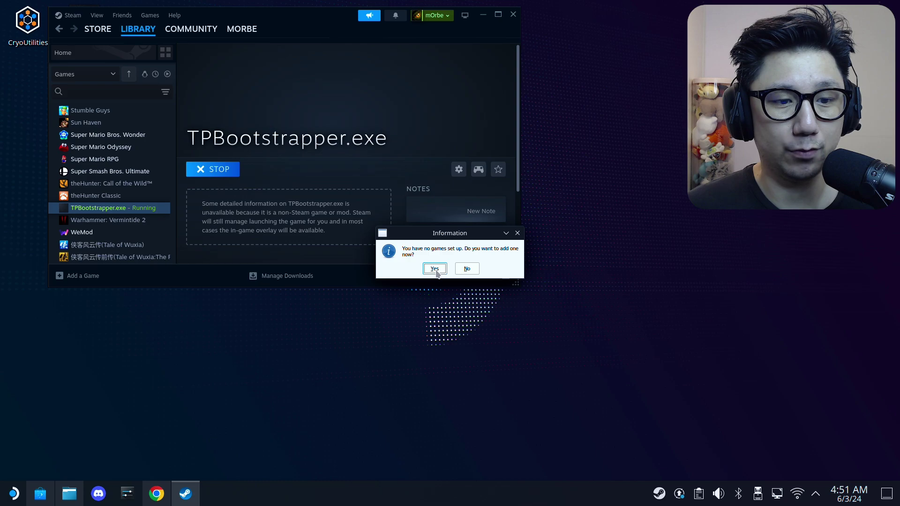
left_click(434, 269)
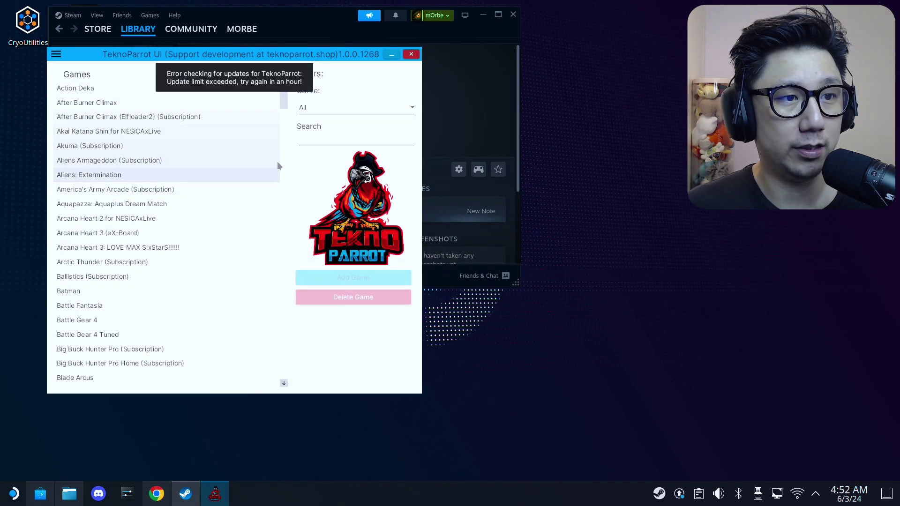
Hide Steam, centre the TeknoParrot window, and pick Luigi's Mansion Arcade from the game list
left_click(253, 42)
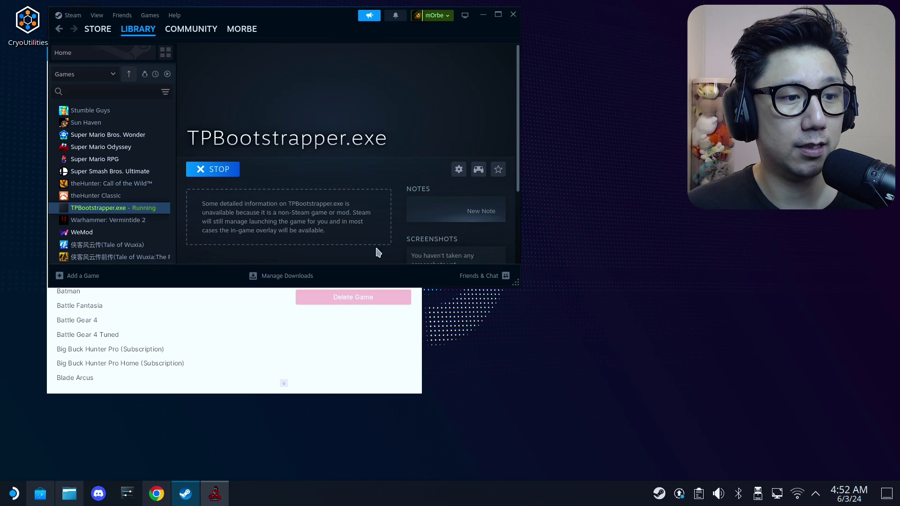
left_click(484, 15)
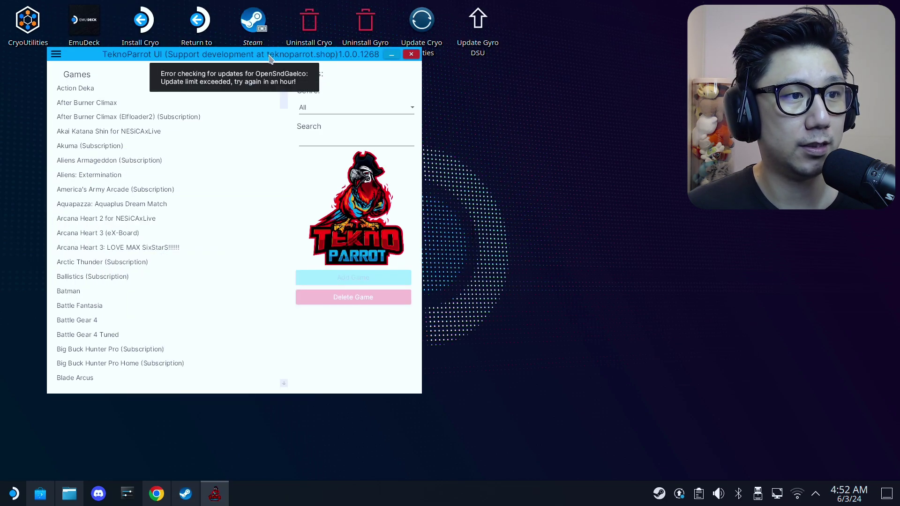
left_click_drag(274, 54, 466, 77)
scroll(378, 265, "down", 20)
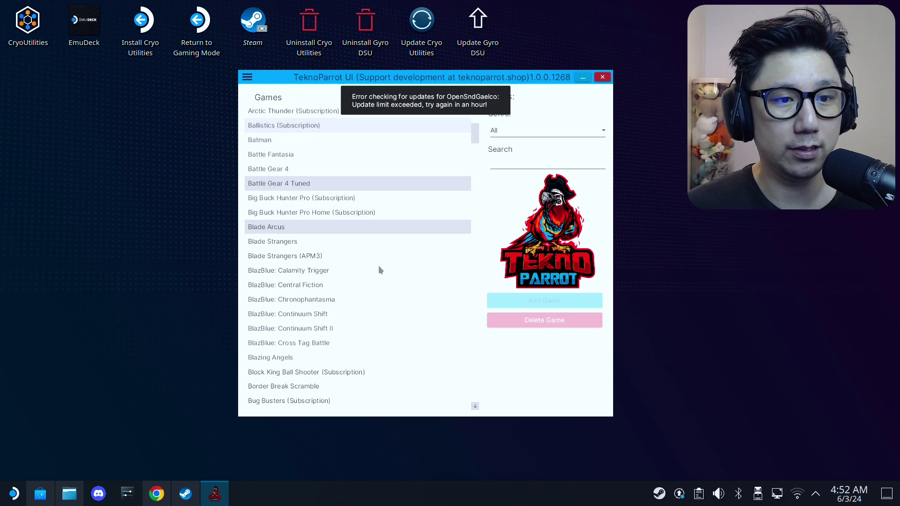
scroll(334, 278, "down", 20)
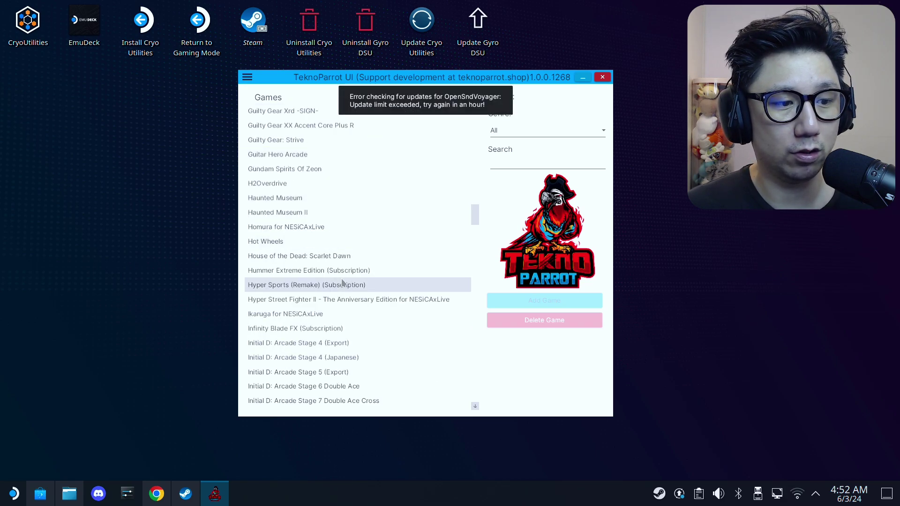
scroll(304, 314, "down", 1)
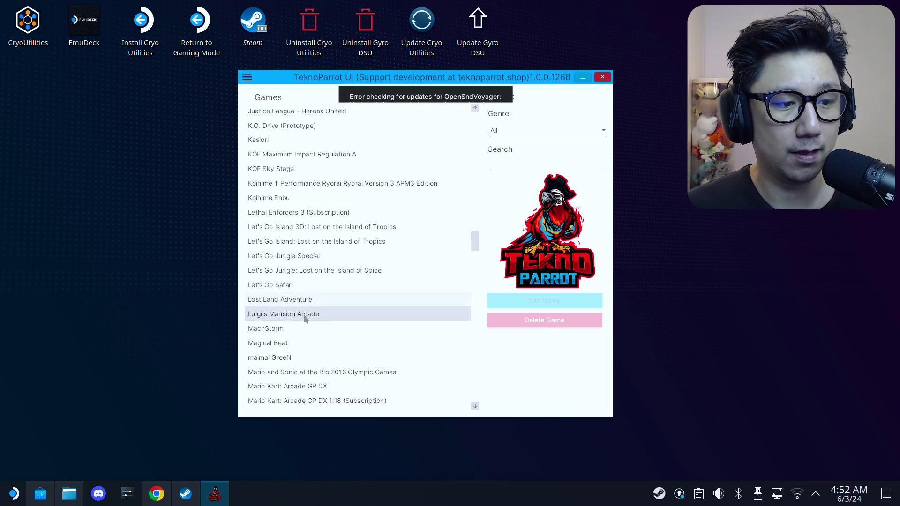
left_click(302, 314)
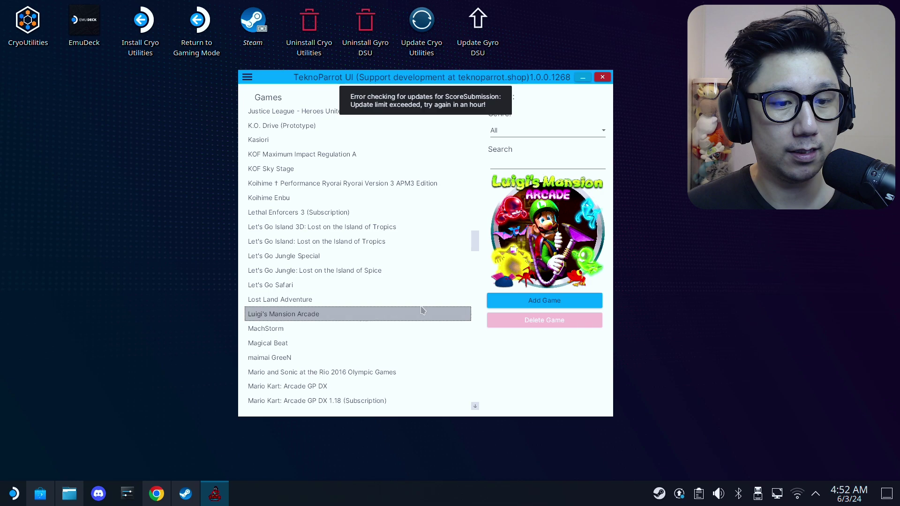
Add Luigi's Mansion Arcade and browse its executable picker to Games/TeknoParrot Games
left_click(535, 302)
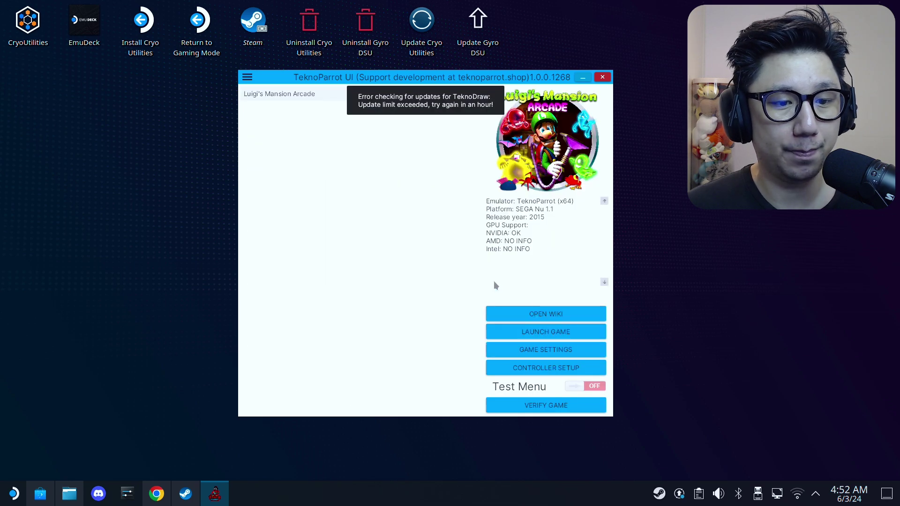
left_click(530, 356)
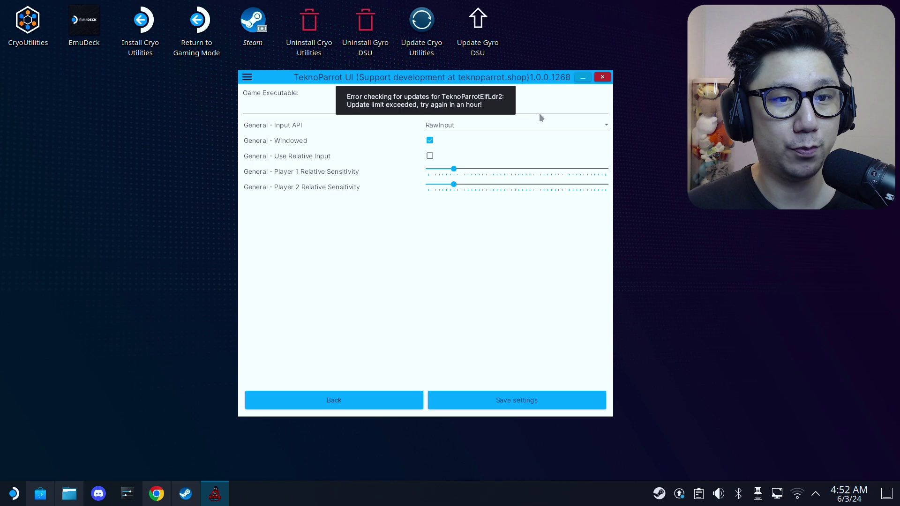
left_click(497, 105)
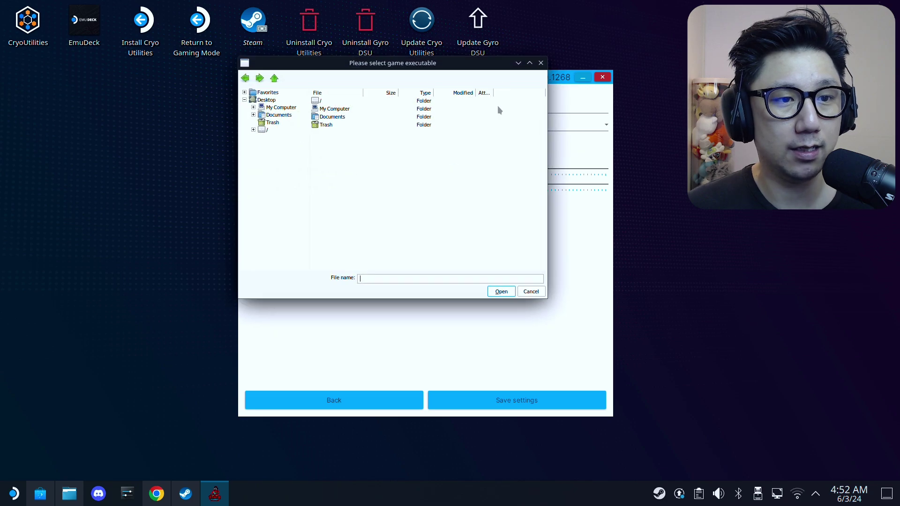
double_click(322, 102)
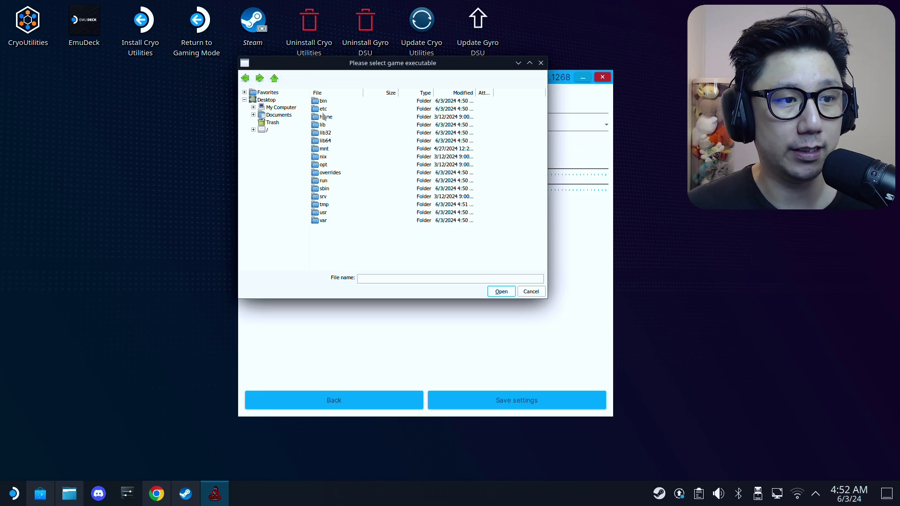
double_click(331, 112)
double_click(328, 101)
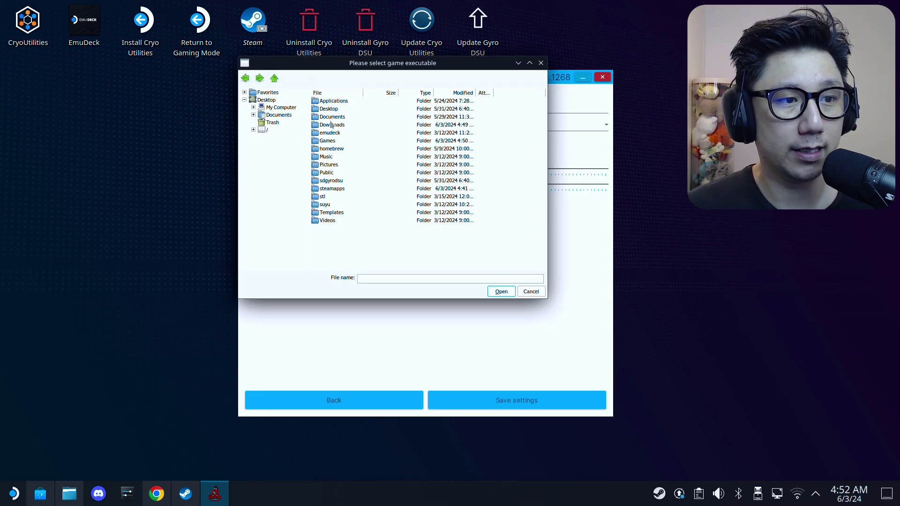
scroll(353, 215, "down", 2)
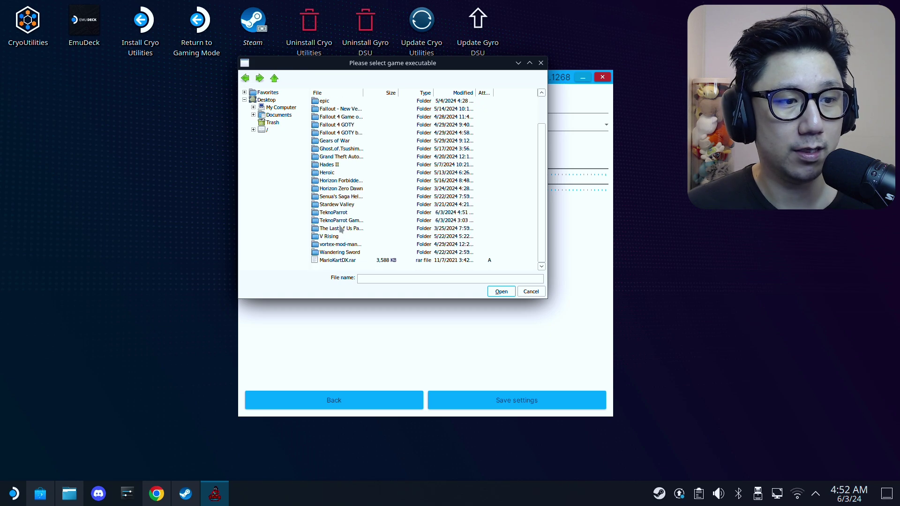
left_click(332, 222)
double_click(332, 221)
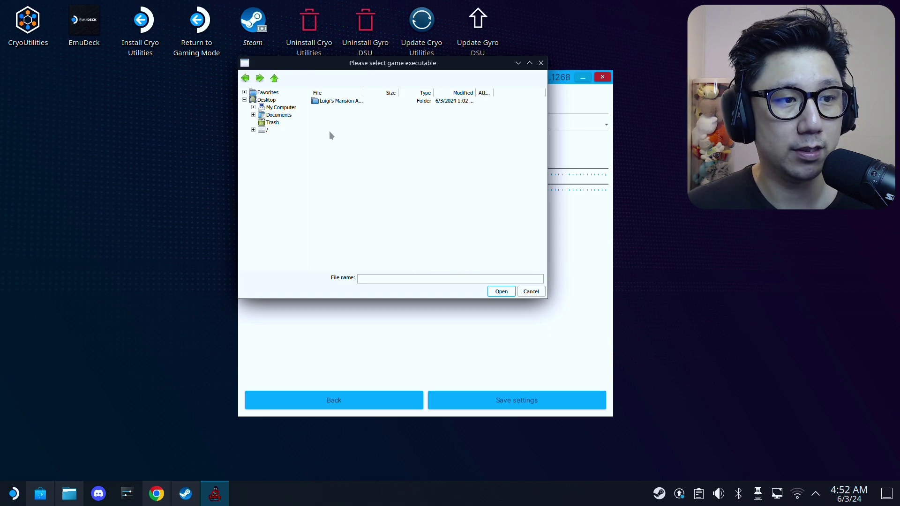
Select VACUUM.exe from Luigi's Mansion Arcade/exe/x64 as the game executable
double_click(330, 103)
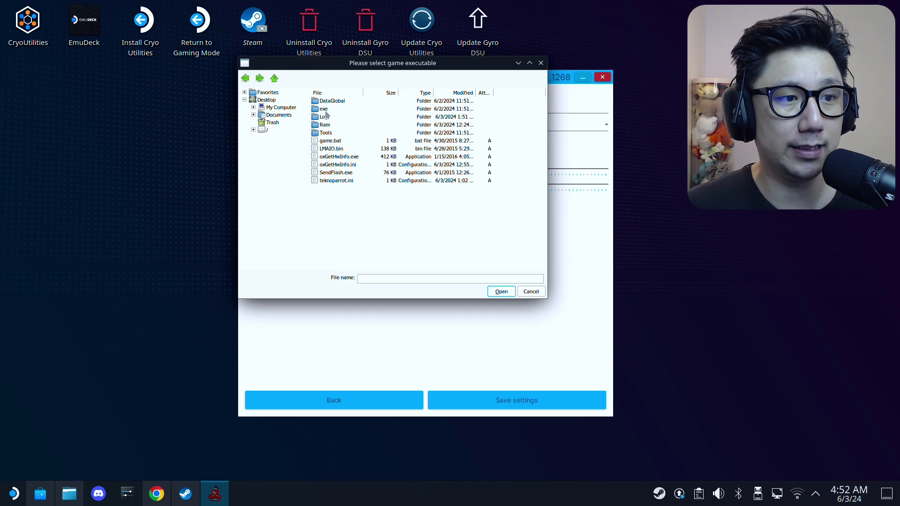
double_click(325, 110)
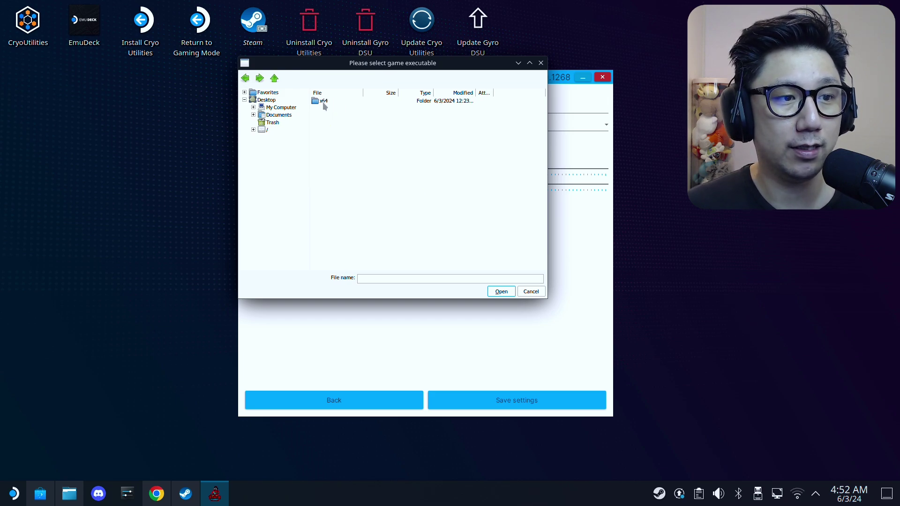
double_click(323, 102)
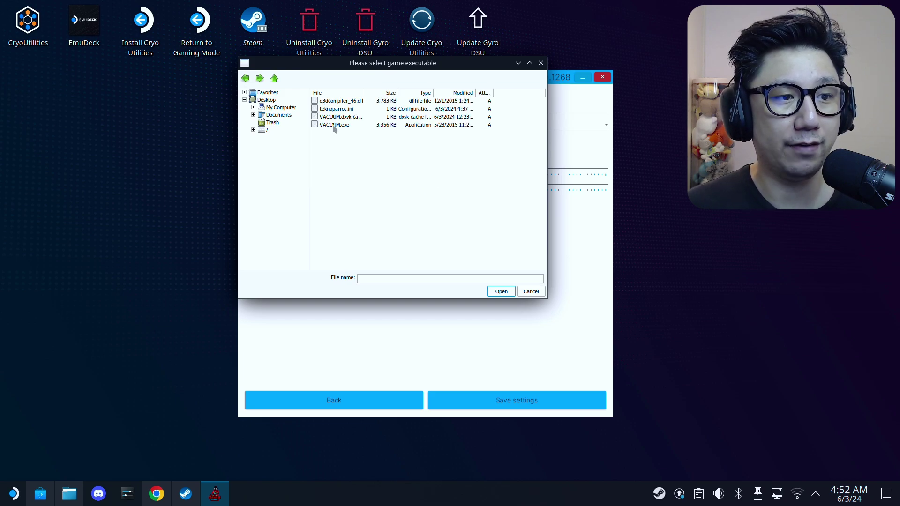
left_click(335, 125)
left_click(501, 292)
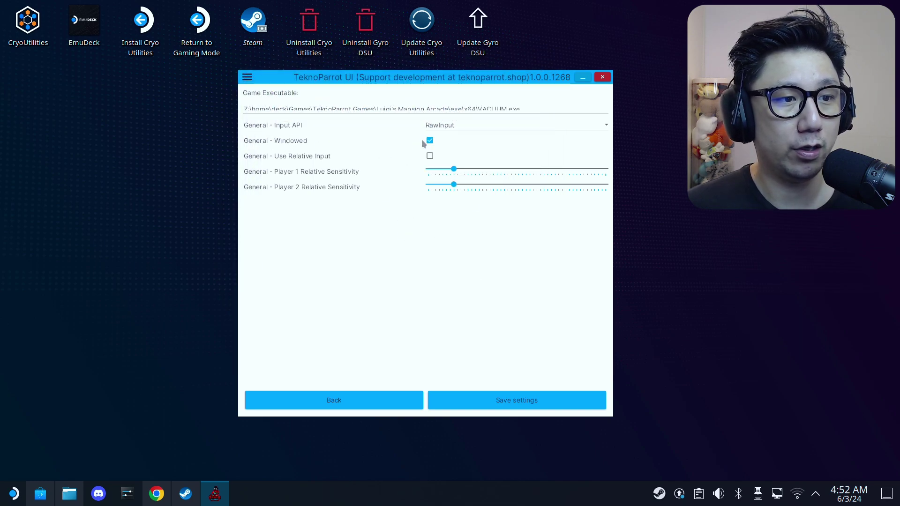
Set the Input API to XInput and save the game settings
left_click(452, 126)
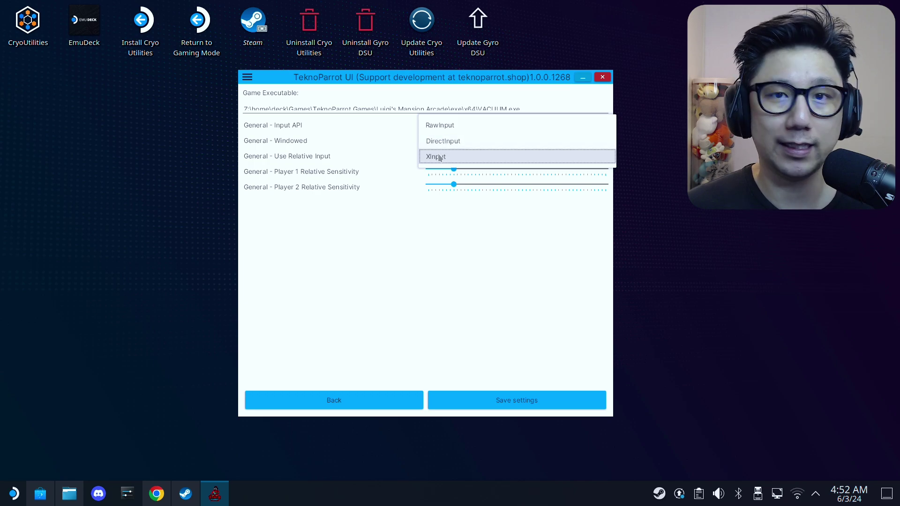
left_click(440, 158)
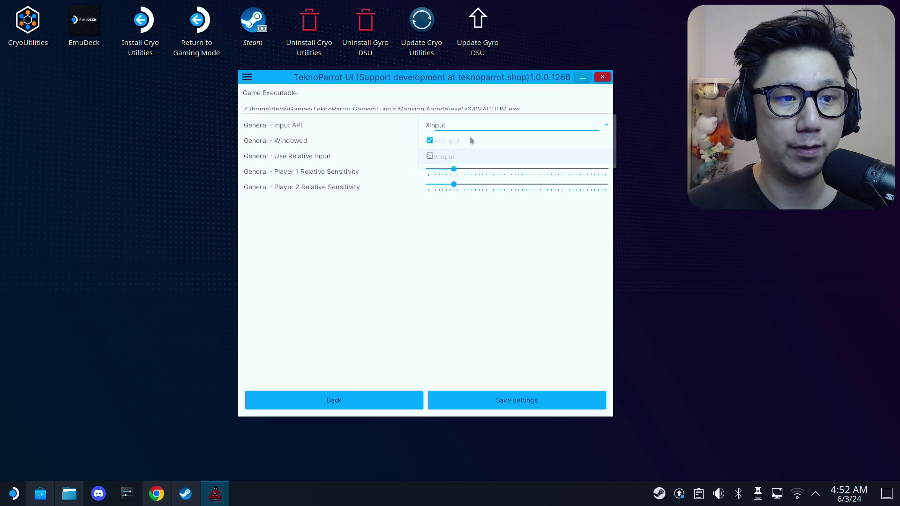
left_click(520, 403)
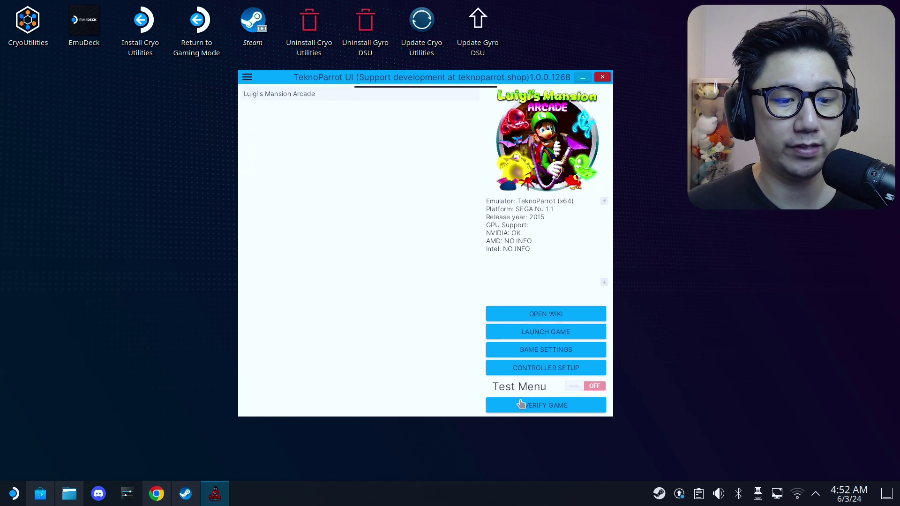
left_click(546, 368)
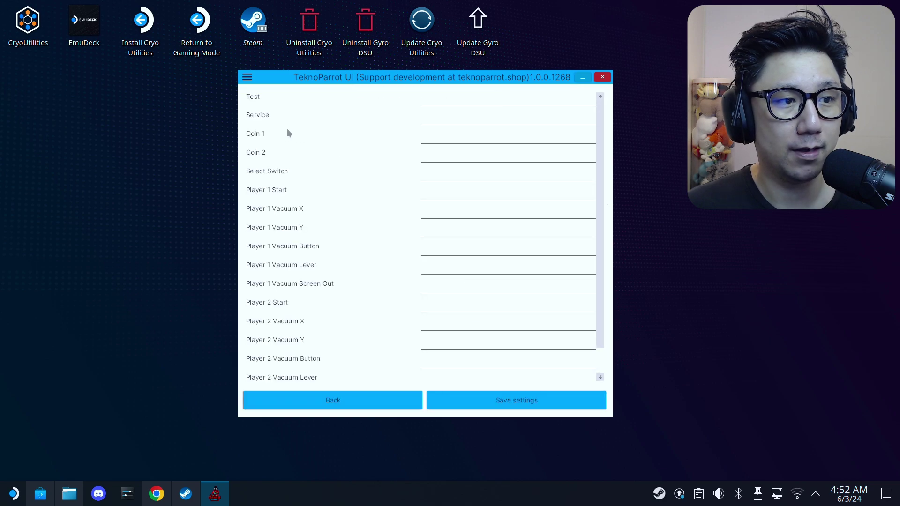
Bind Player 1 Coin, Start, Vacuum X/Y axes, Vacuum Button, Lever and Screen Out, then save
left_click(437, 139)
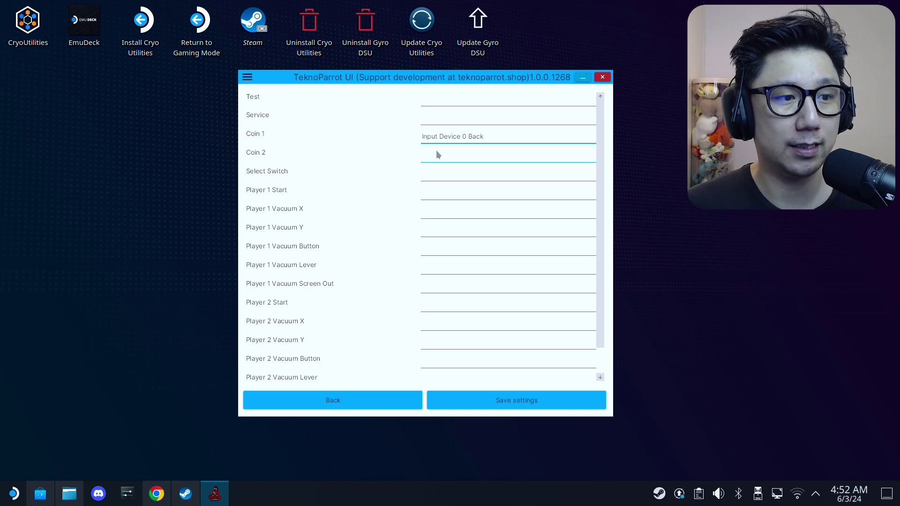
left_click(437, 194)
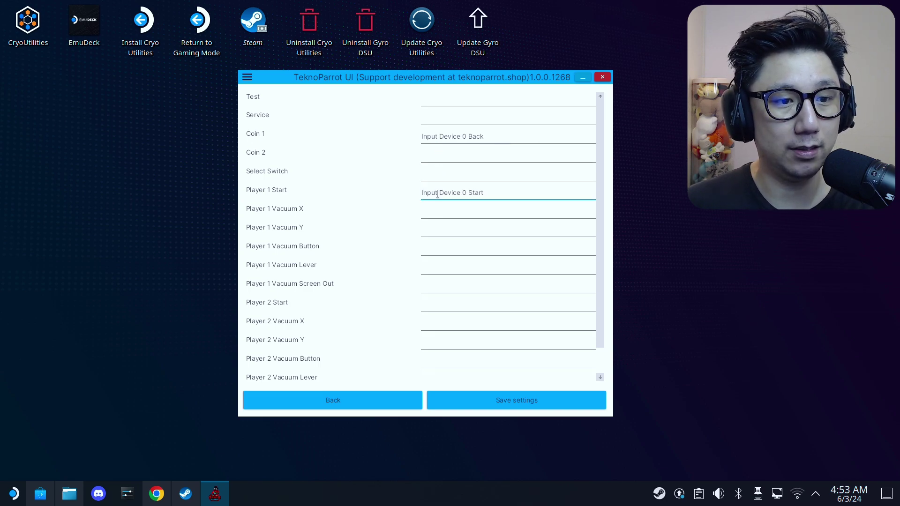
left_click(446, 210)
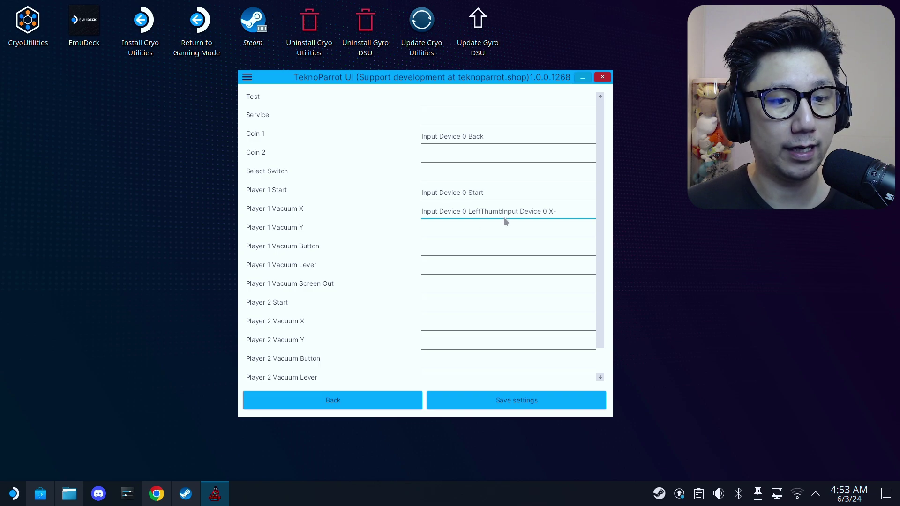
left_click(441, 228)
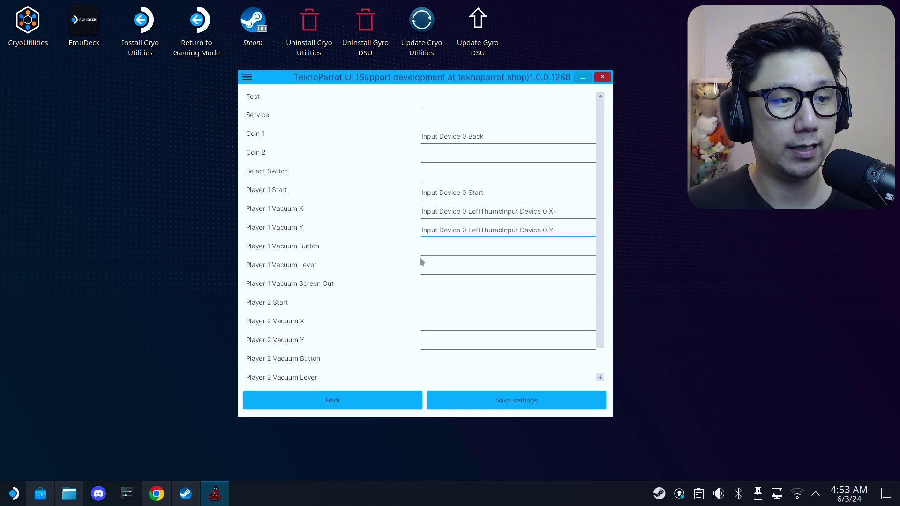
left_click(454, 248)
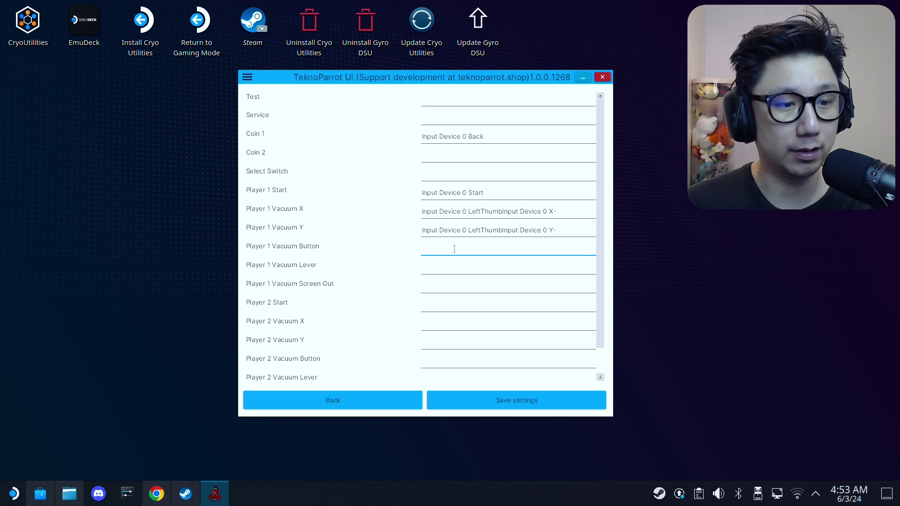
left_click(461, 267)
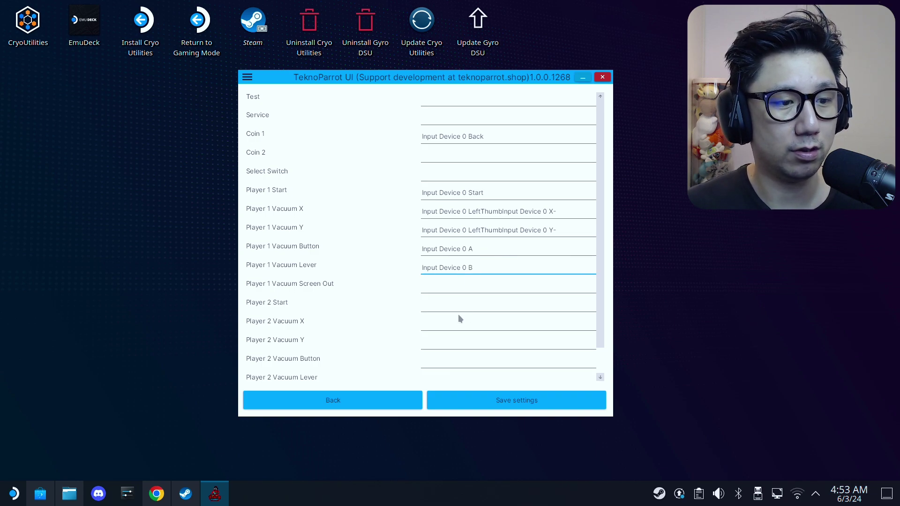
left_click(459, 287)
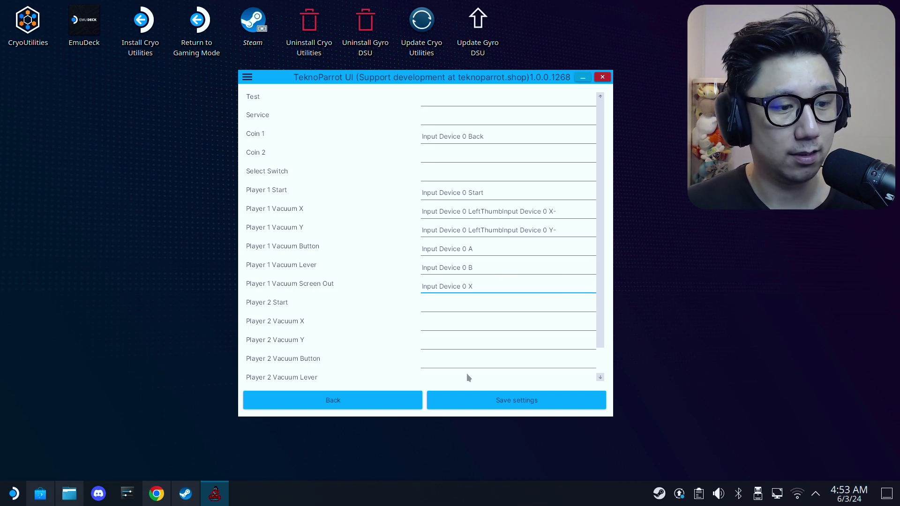
left_click(503, 402)
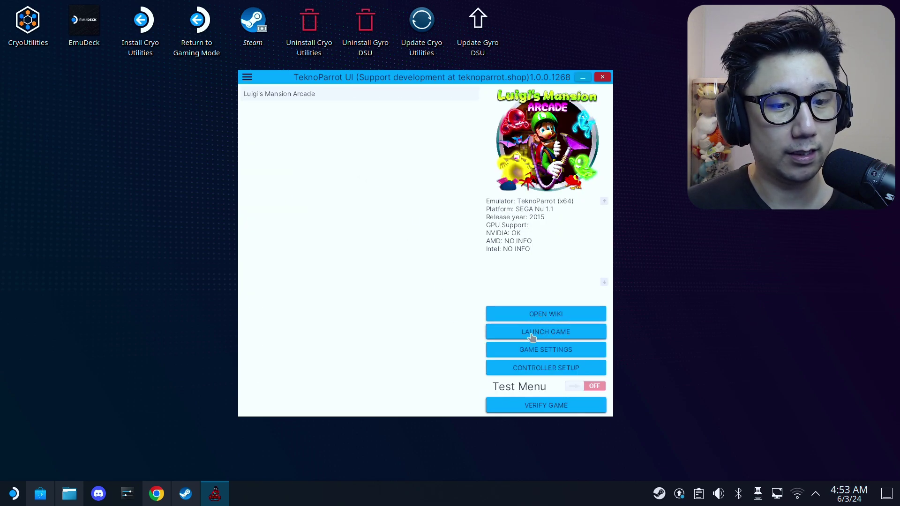
Run TeknoParrot's Check for Updates twice from the menu; it reports the update limit exceeded
left_click(247, 77)
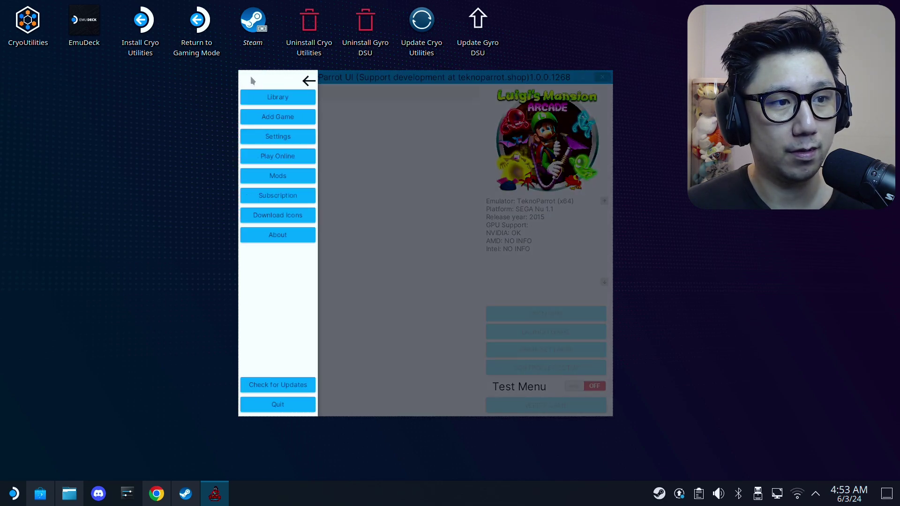
left_click(305, 81)
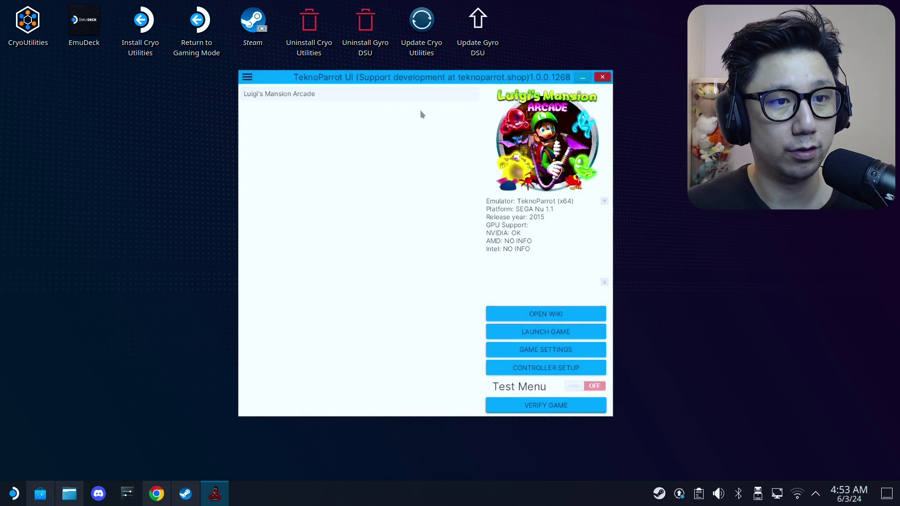
left_click(247, 77)
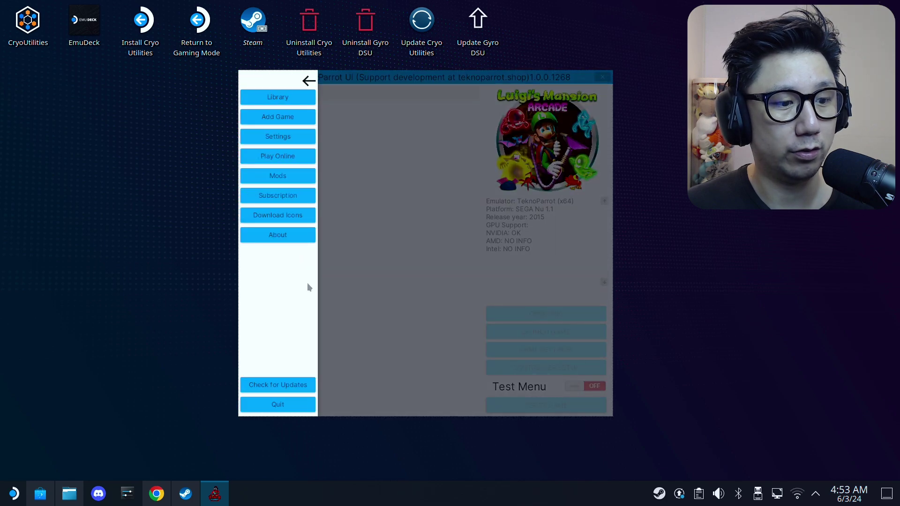
left_click(284, 385)
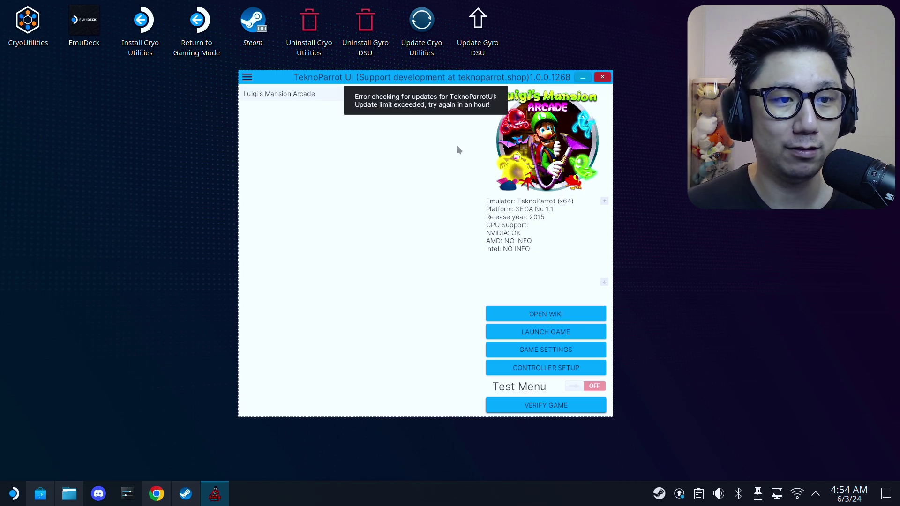
left_click(247, 77)
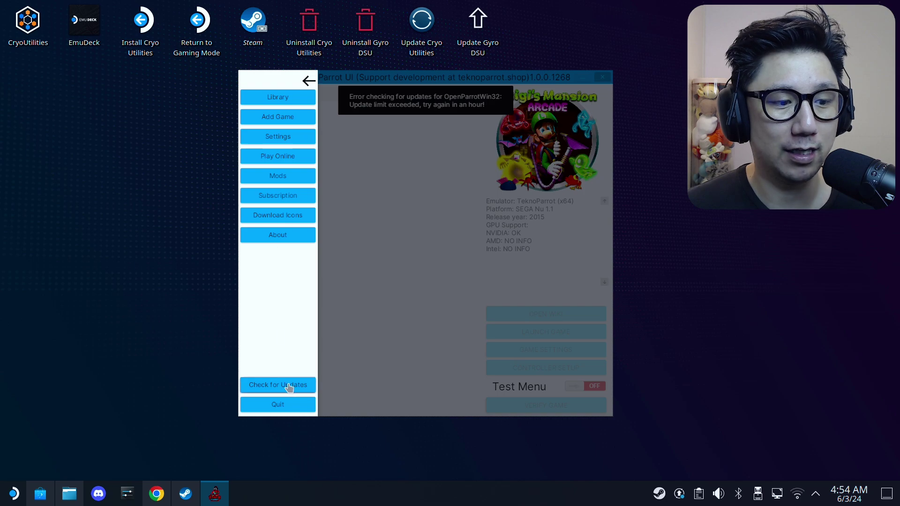
left_click(290, 387)
left_click(418, 269)
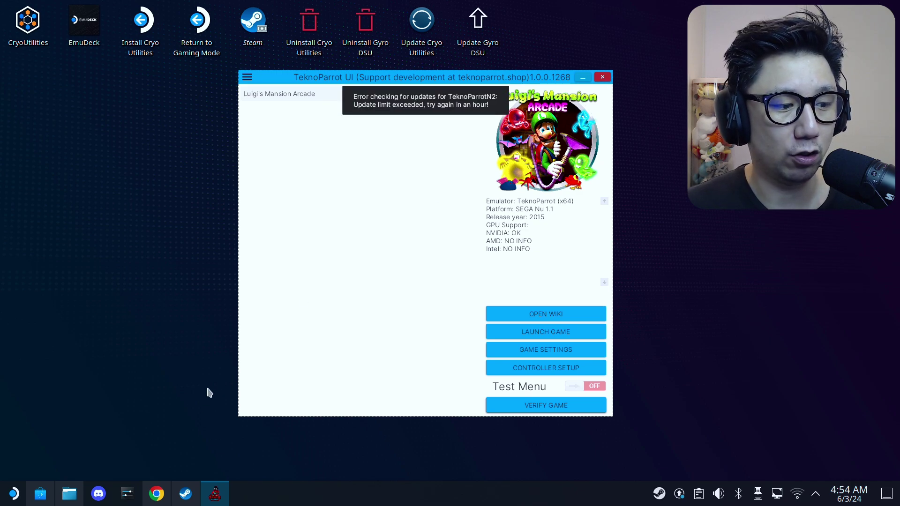
left_click(45, 497)
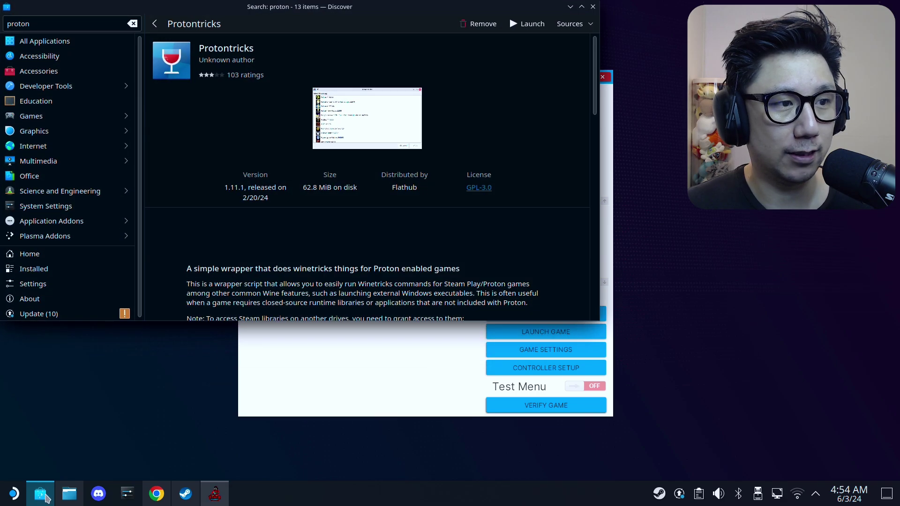
Launch Protontricks, dismiss the directory warning, choose TPBootstrapper.exe, and minimize TeknoParrot
left_click(540, 34)
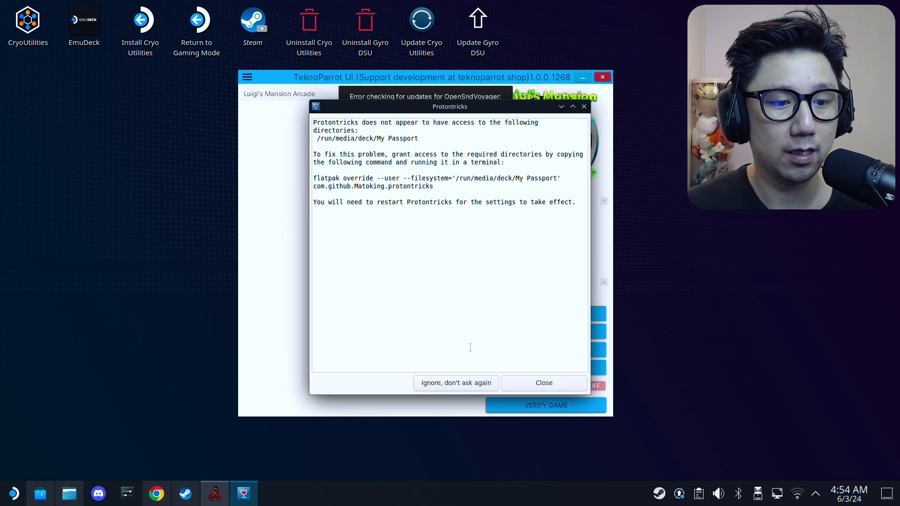
left_click(532, 384)
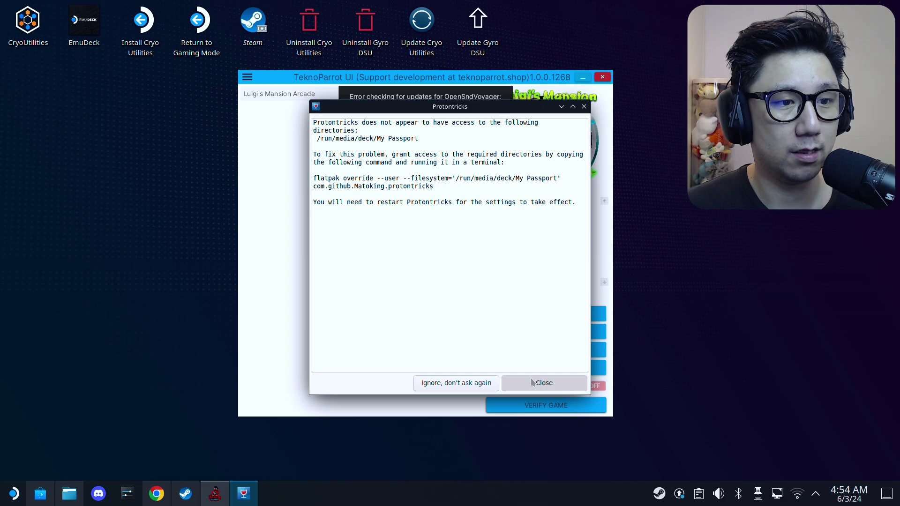
left_click(533, 383)
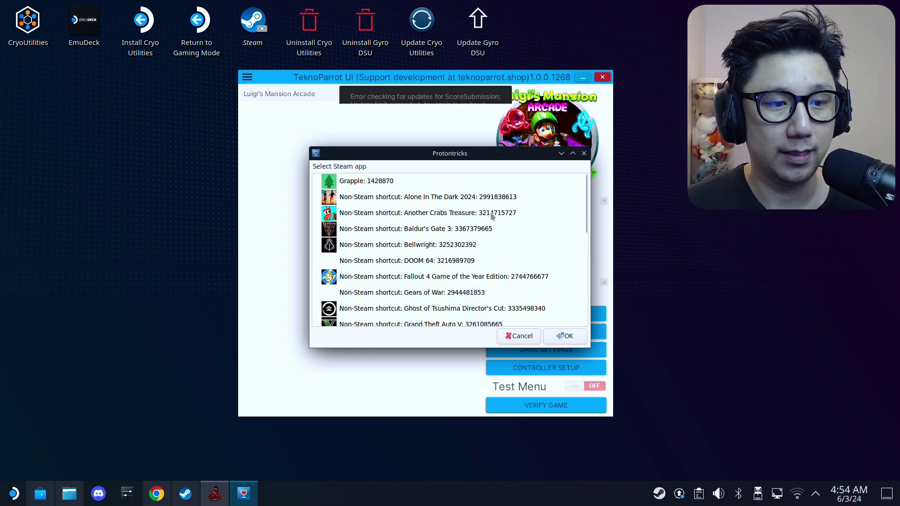
scroll(454, 274, "down", 2)
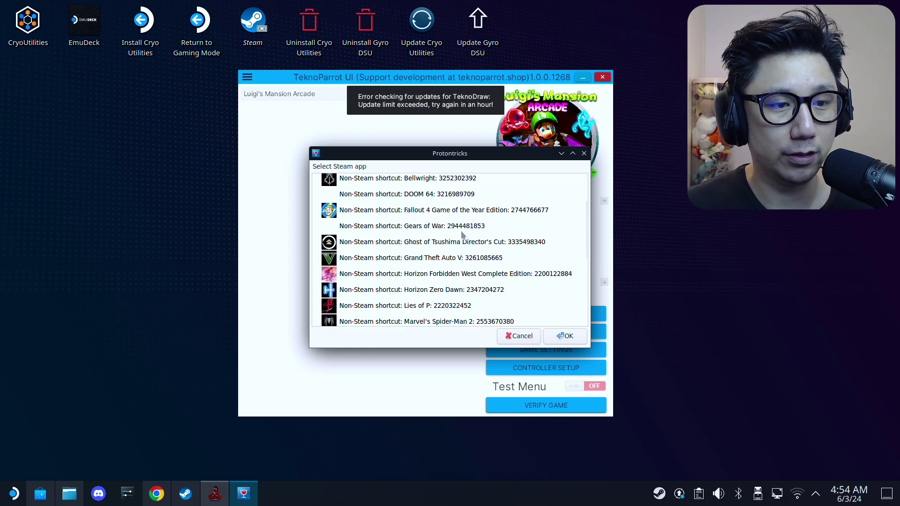
scroll(462, 234, "down", 4)
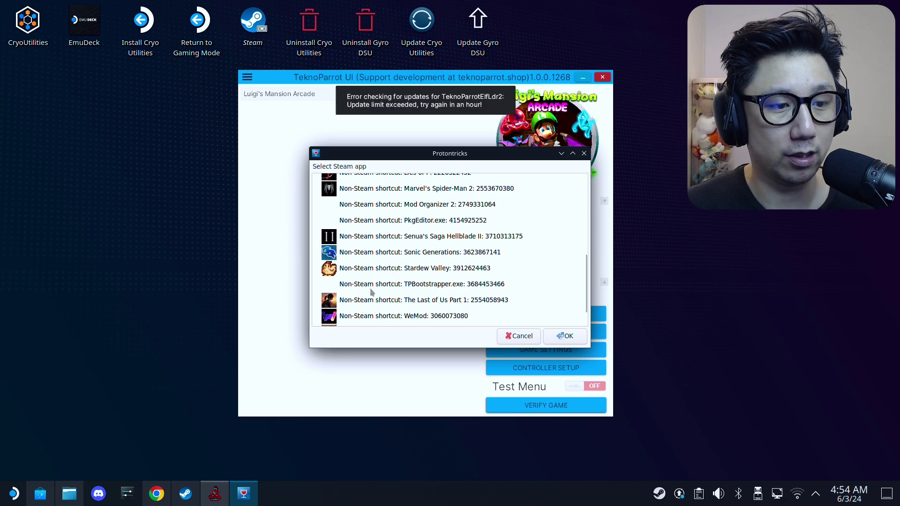
left_click(416, 287)
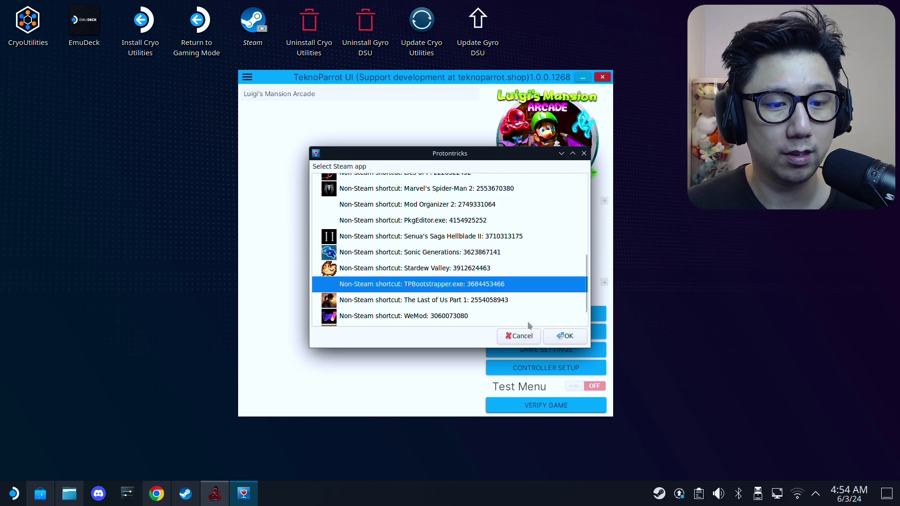
left_click(560, 335)
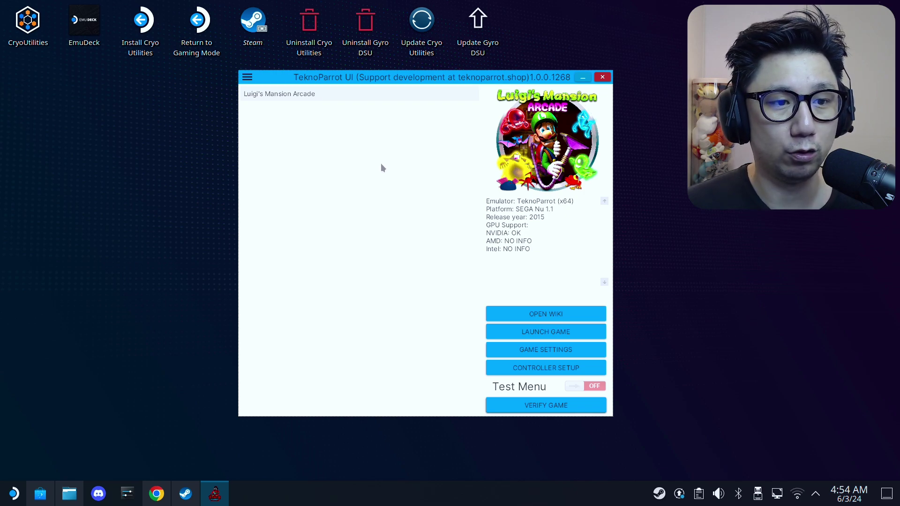
left_click(581, 78)
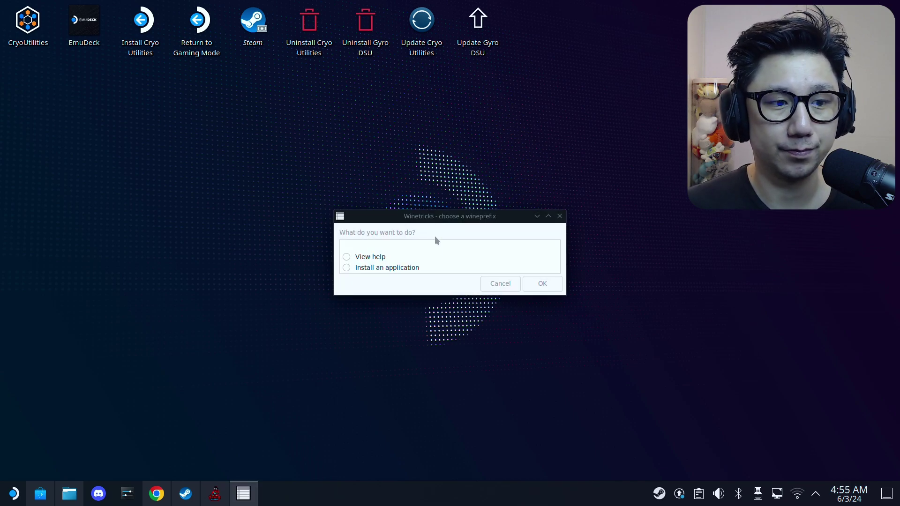
Use the default wineprefix and choose to install a Windows DLL or component
scroll(446, 257, "down", 1)
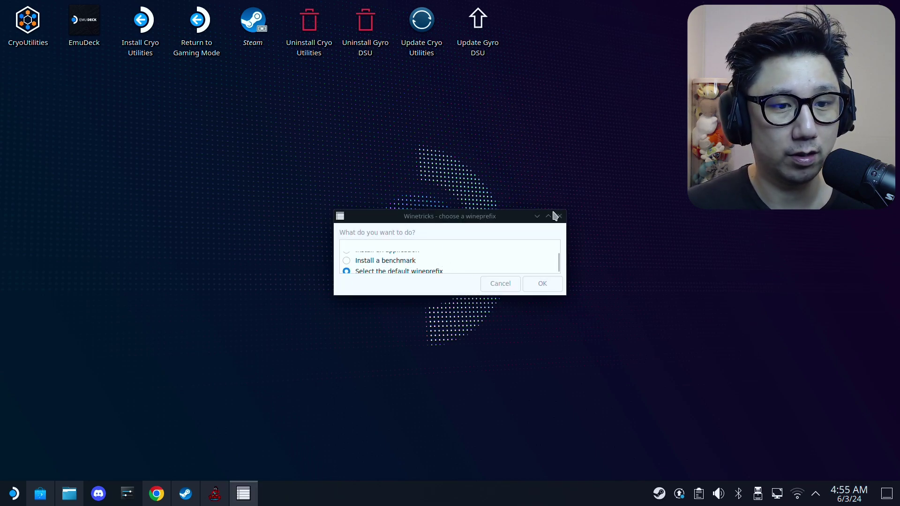
left_click_drag(565, 298, 747, 431)
left_click_drag(574, 222, 448, 130)
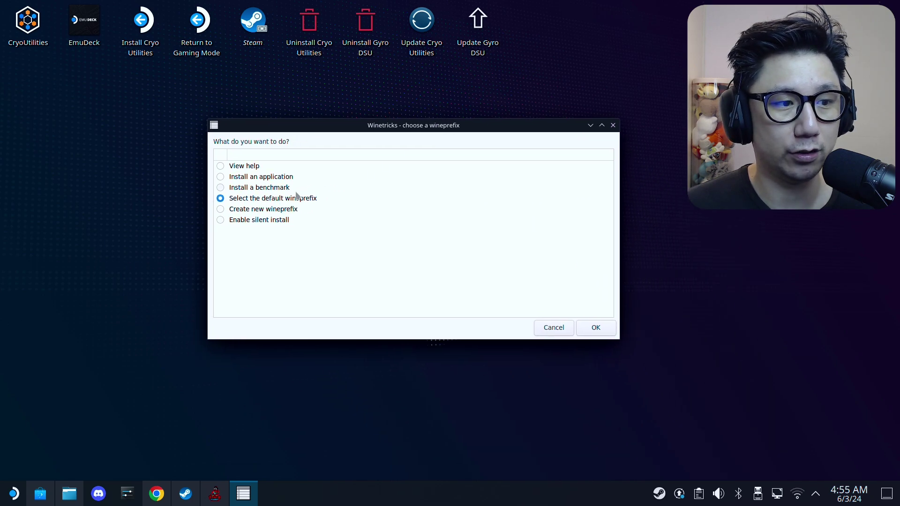
left_click(596, 327)
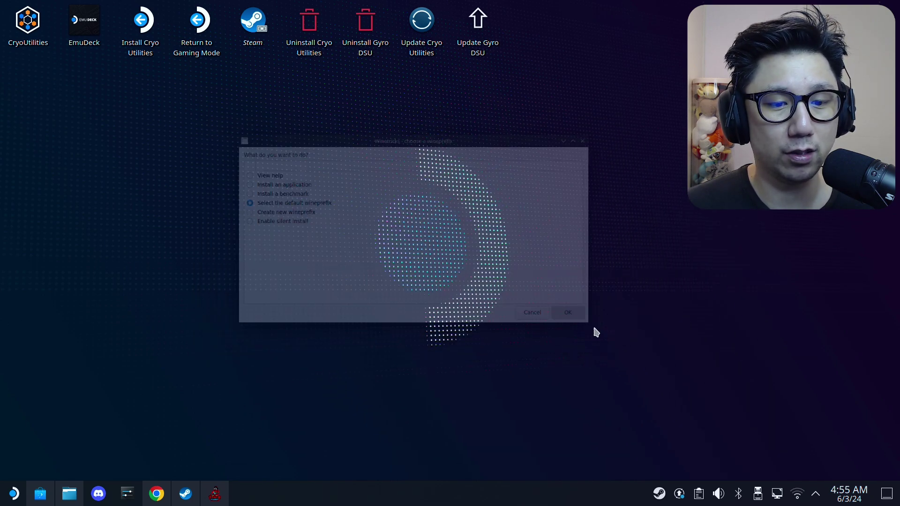
left_click(277, 171)
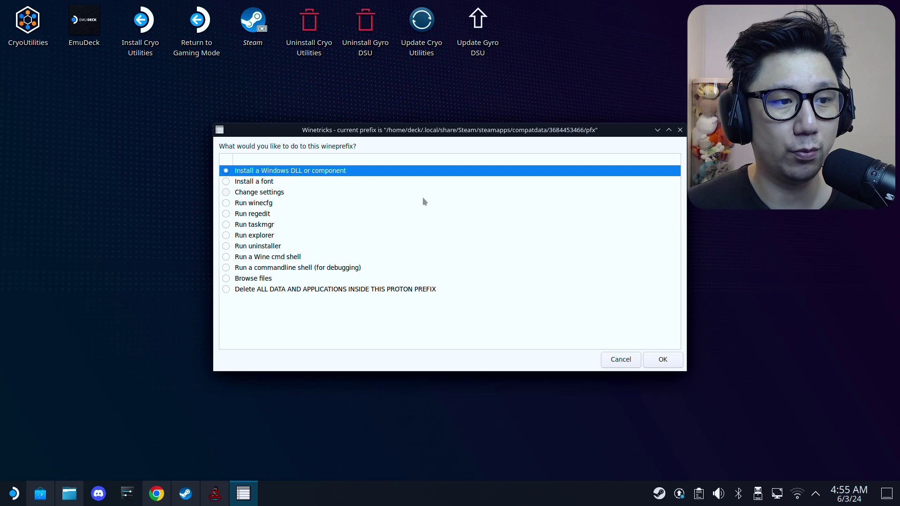
left_click(661, 361)
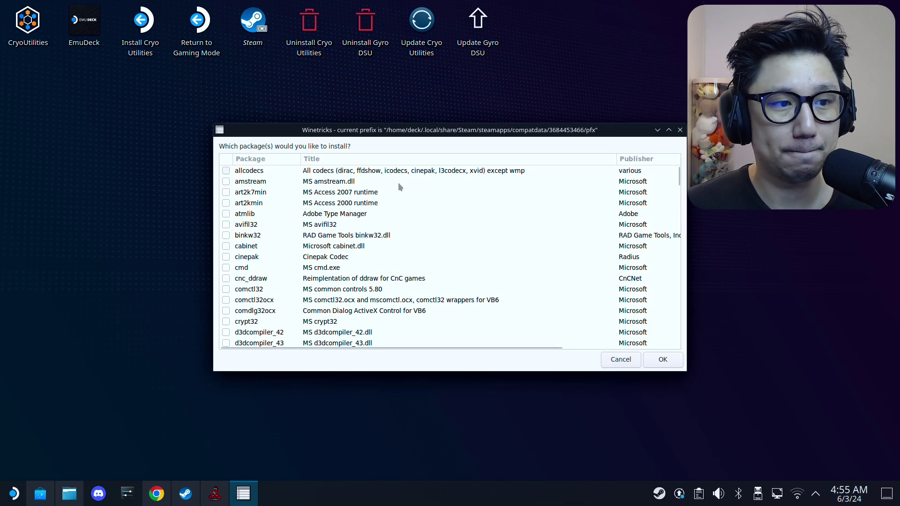
Tick dotnet462 and vcrun2010 and install them, then back out of the prefix menu
scroll(287, 238, "down", 12)
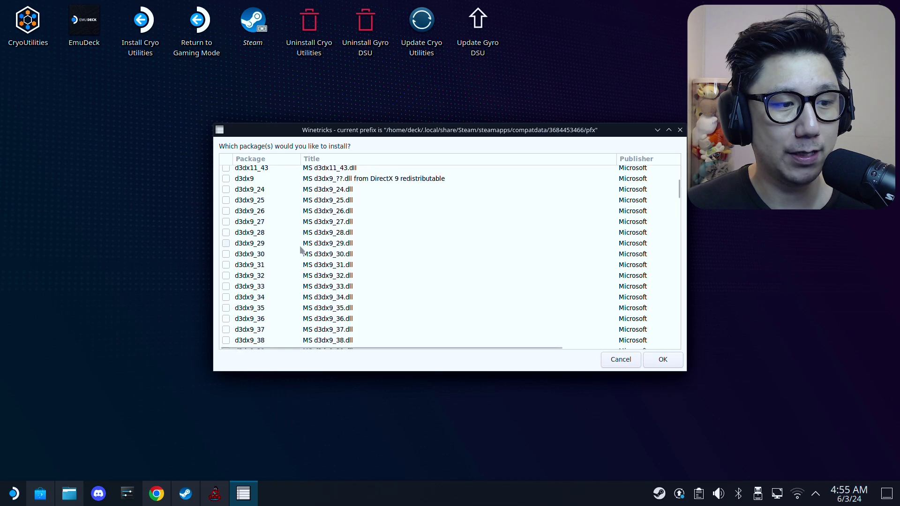
scroll(300, 249, "down", 12)
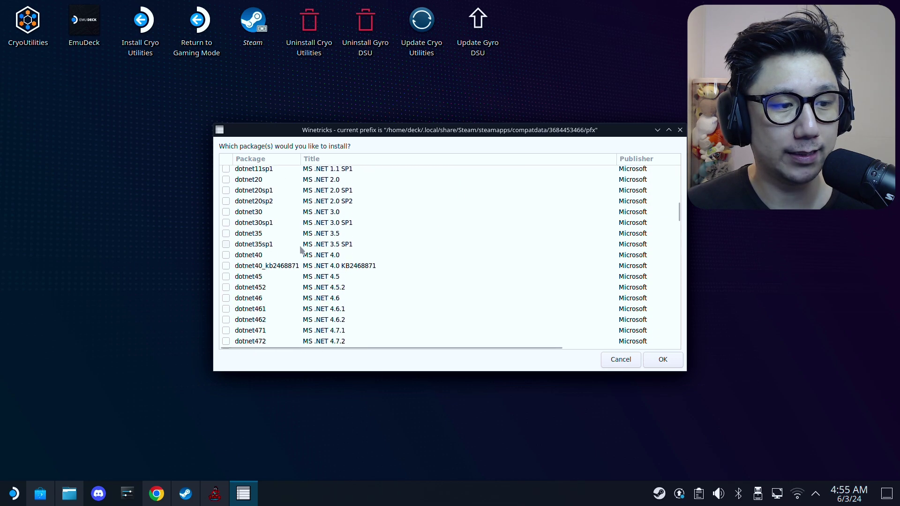
scroll(275, 286, "down", 2)
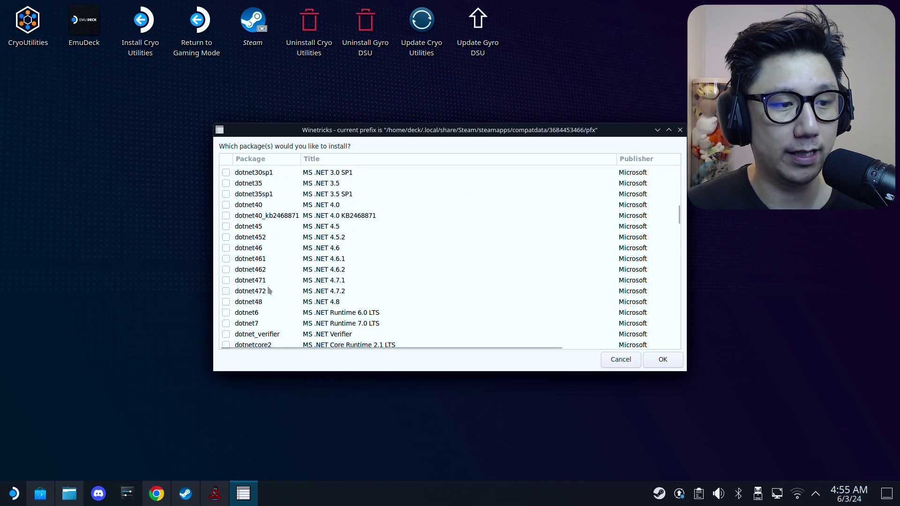
left_click(227, 270)
scroll(347, 271, "down", 20)
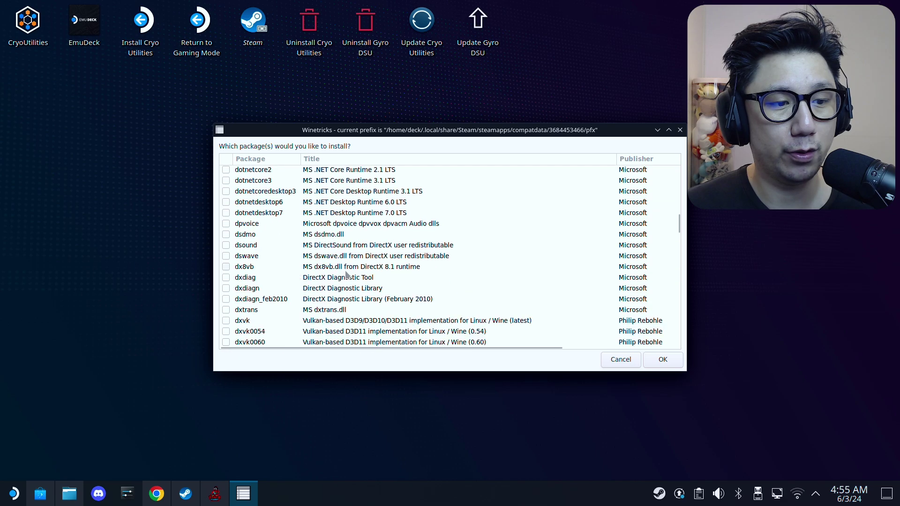
scroll(311, 288, "down", 20)
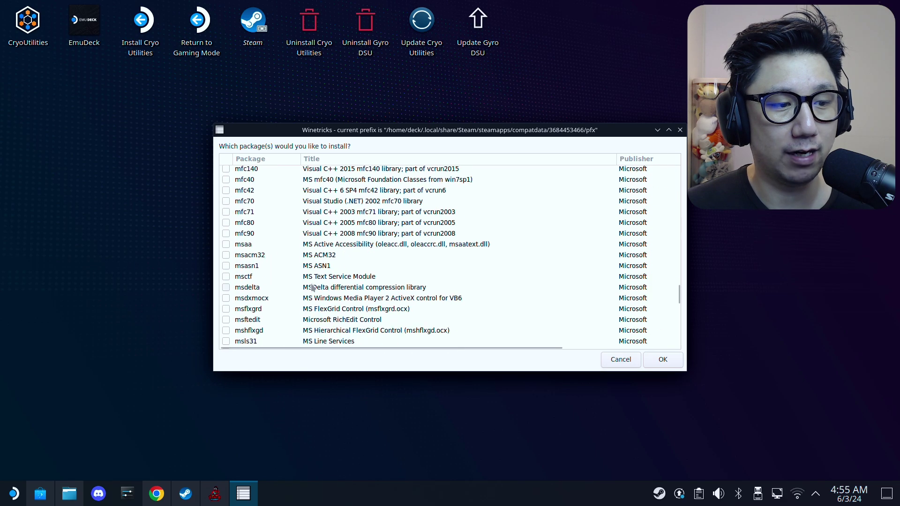
scroll(308, 283, "down", 3)
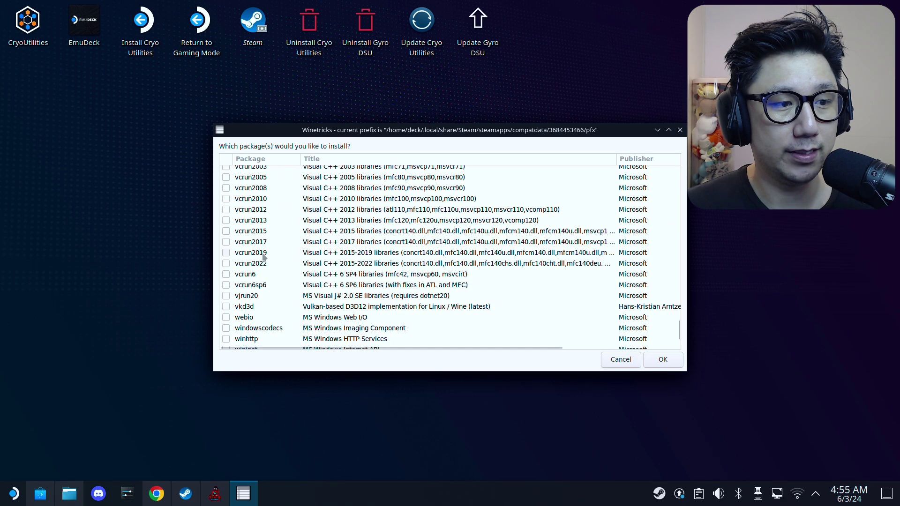
scroll(244, 245, "up", 2)
left_click(225, 250)
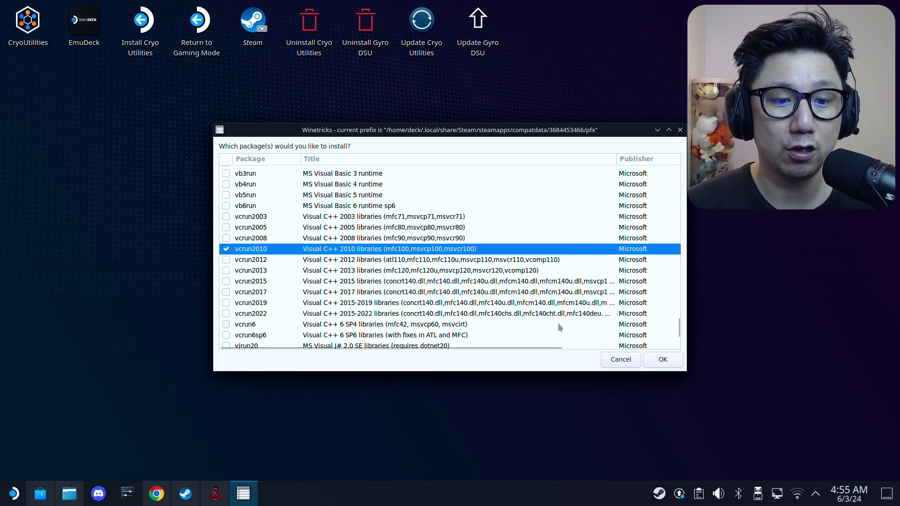
key("Return")
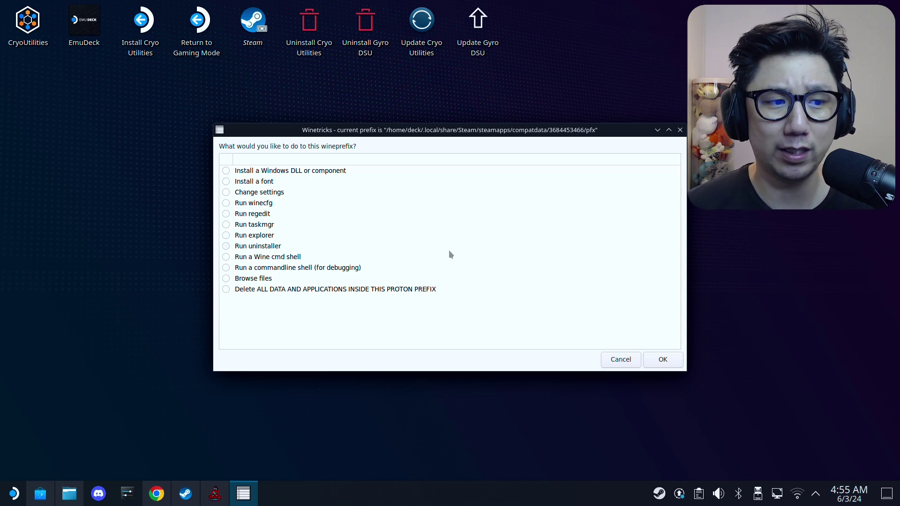
left_click(620, 362)
Close Winetricks and stop the running TPBootstrapper.exe from Steam's library
left_click(620, 362)
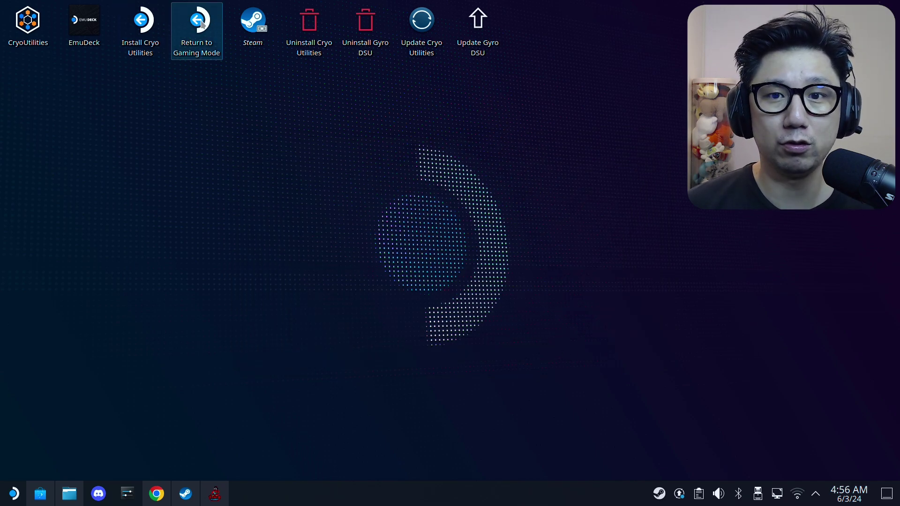
right_click(659, 493)
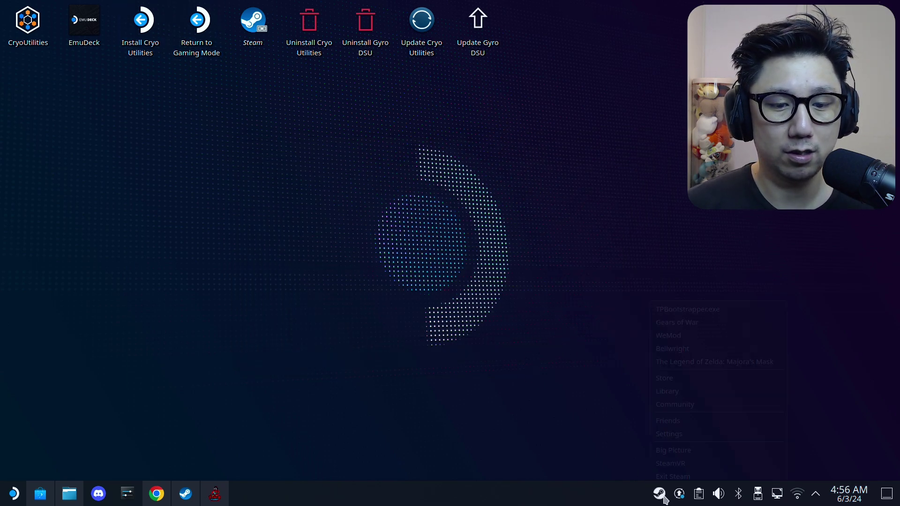
left_click(656, 404)
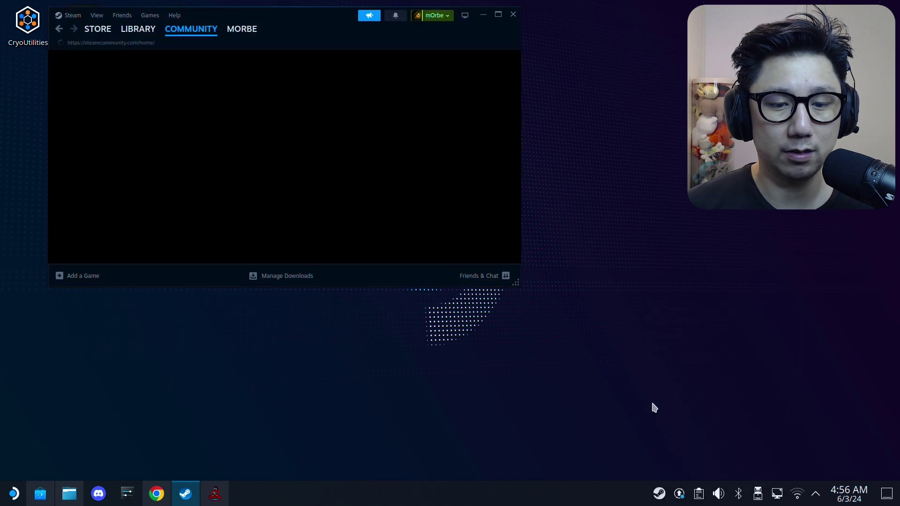
left_click(133, 29)
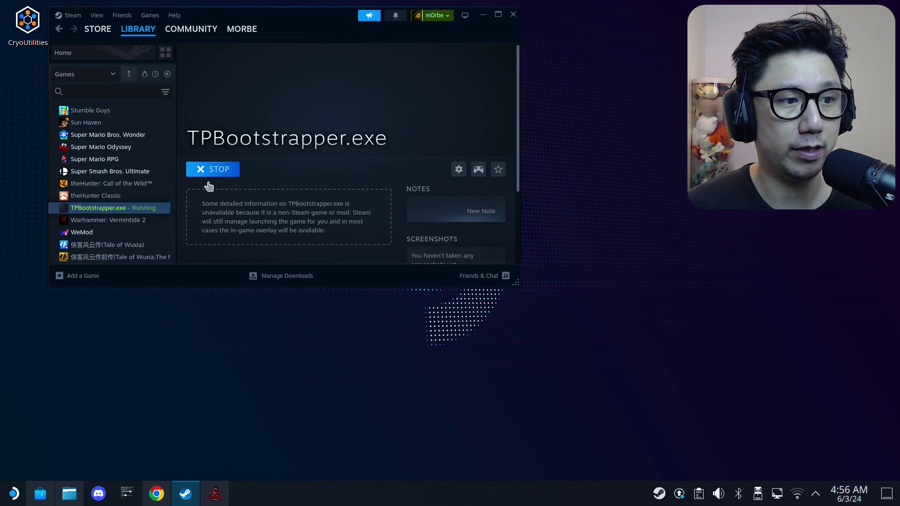
left_click(206, 176)
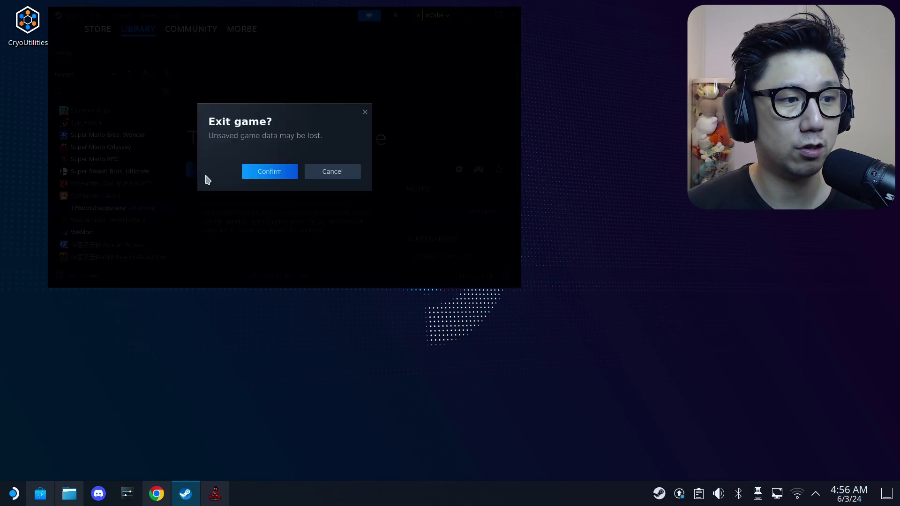
left_click(268, 172)
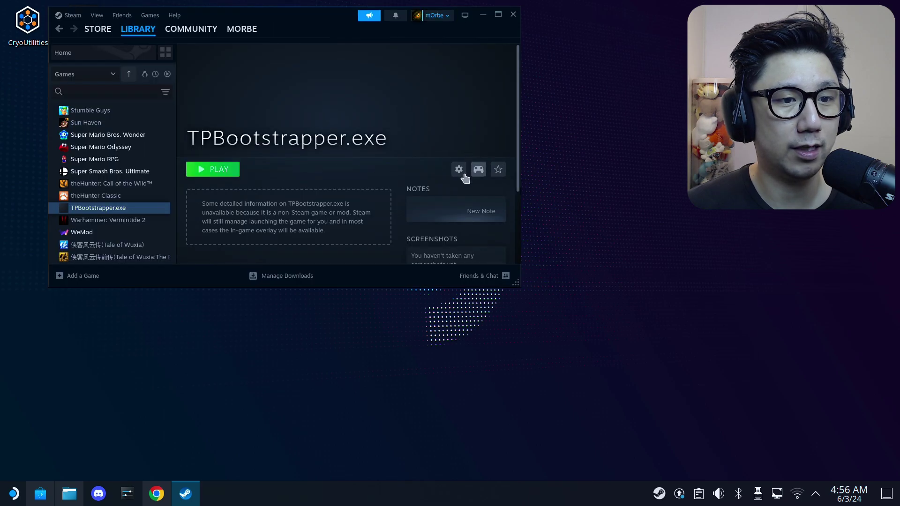
Open the TPBootstrapper.exe shortcut's Properties
left_click(459, 170)
left_click(483, 234)
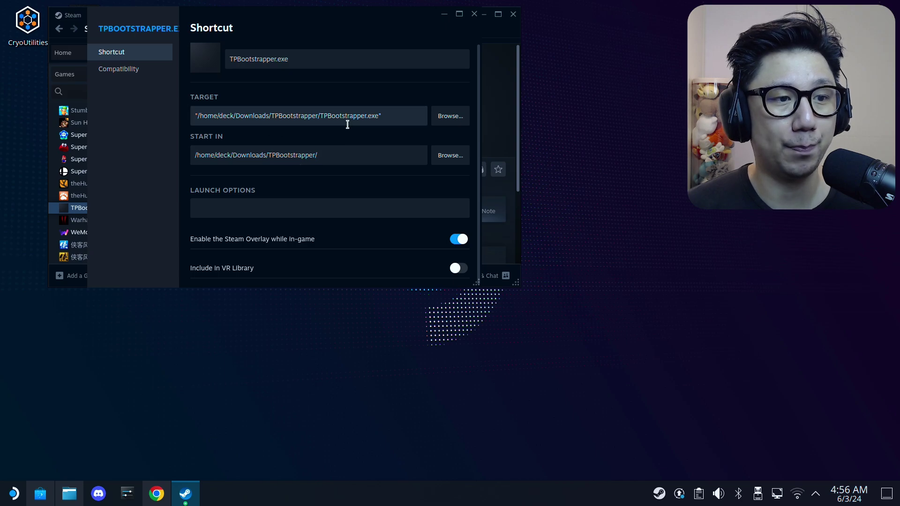
left_click(69, 493)
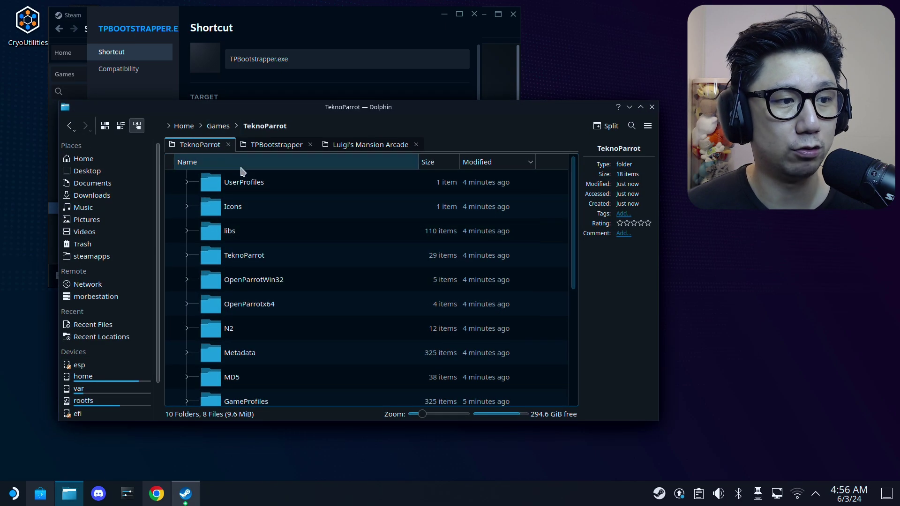
Copy /home/deck/Games/TeknoParrot/ from Dolphin's address bar, then hide Dolphin
scroll(320, 355, "down", 3)
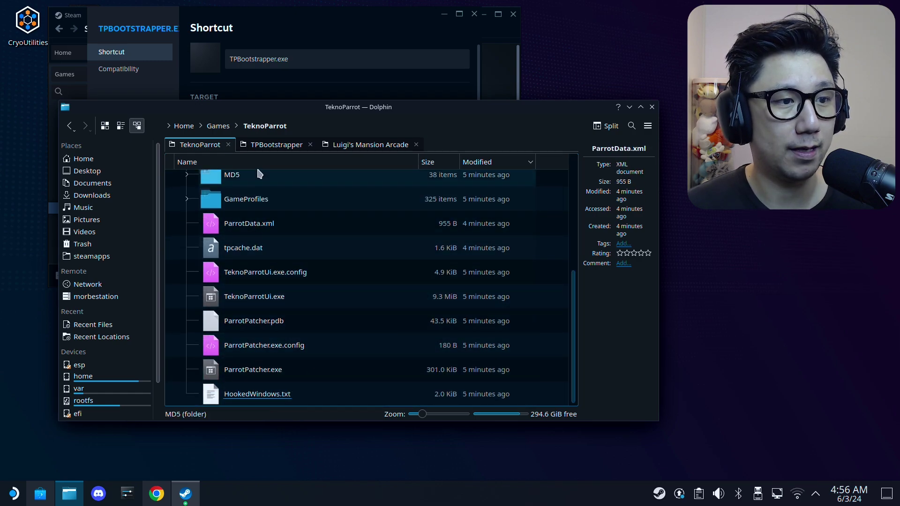
left_click(302, 129)
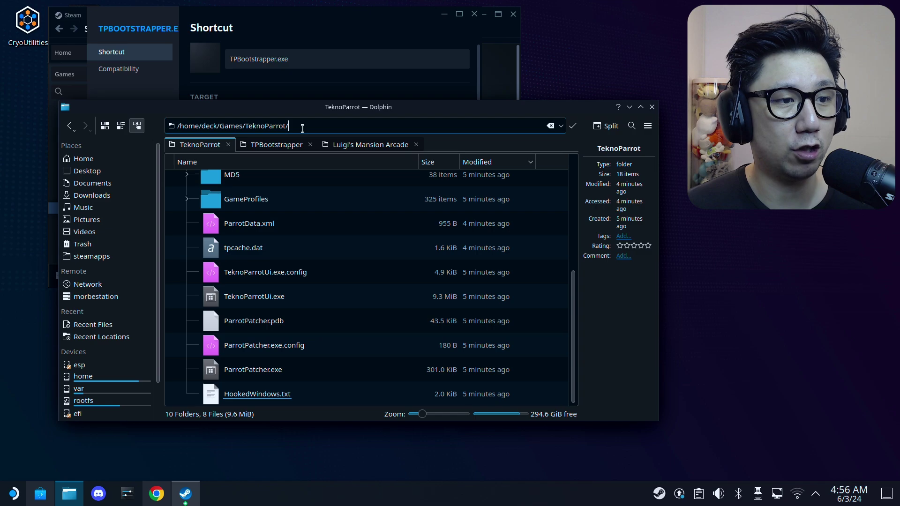
triple_click(274, 127)
right_click(273, 127)
left_click(295, 178)
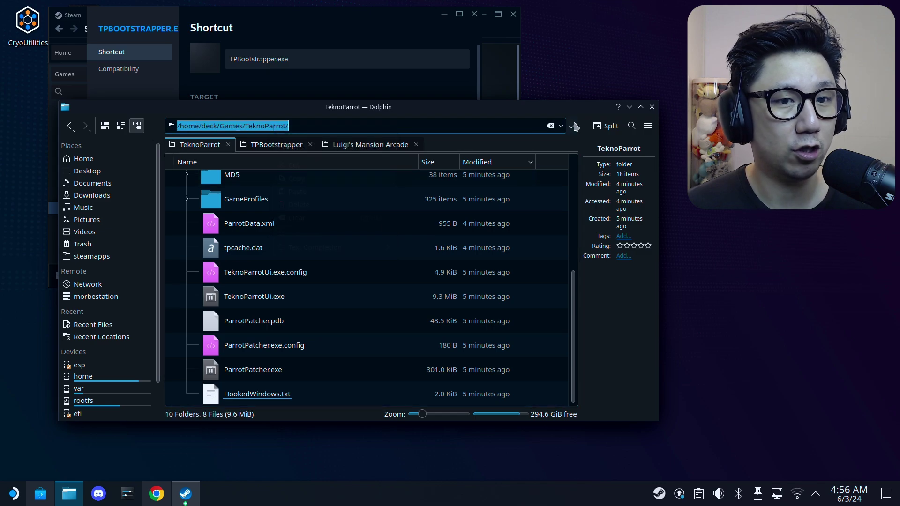
left_click(630, 107)
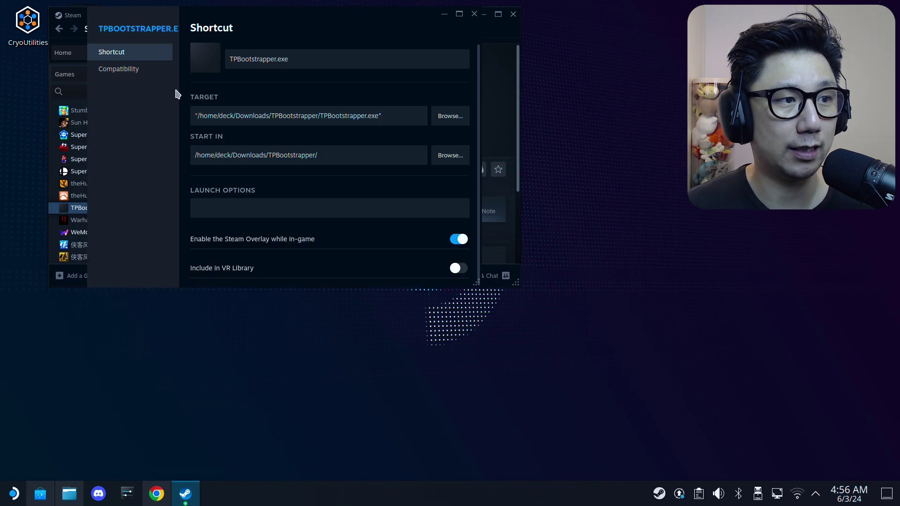
Reopen the shortcut's properties and rename it to TeknoParrot
left_click(475, 14)
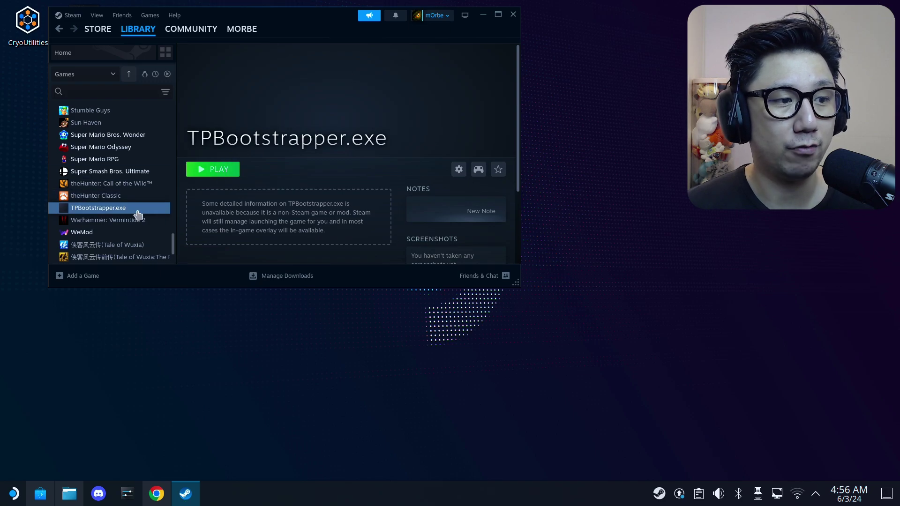
right_click(137, 215)
left_click(162, 199)
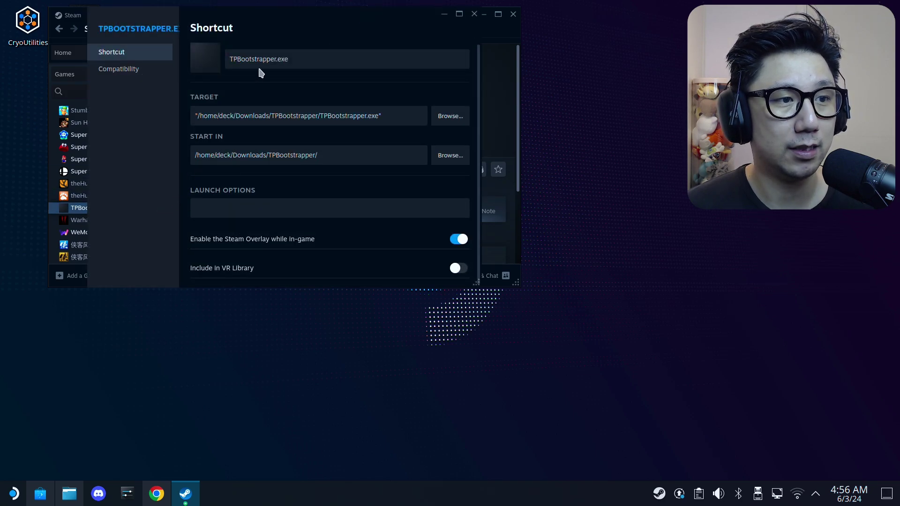
left_click_drag(317, 56, 192, 66)
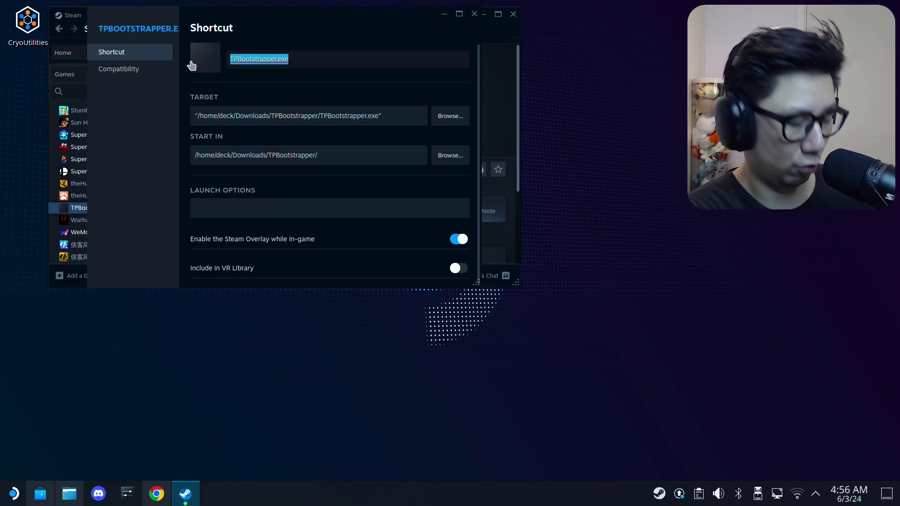
type("Tejb")
key("BackSpace")
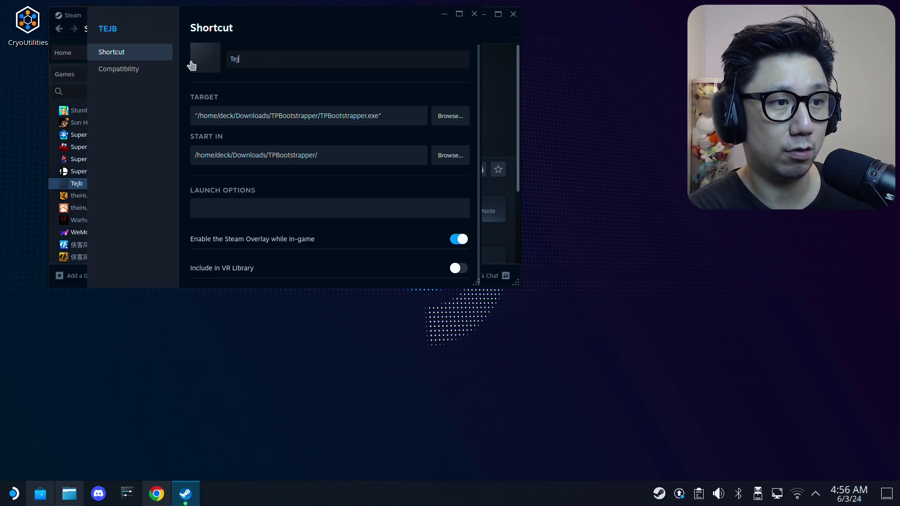
key("BackSpace")
type("knoP")
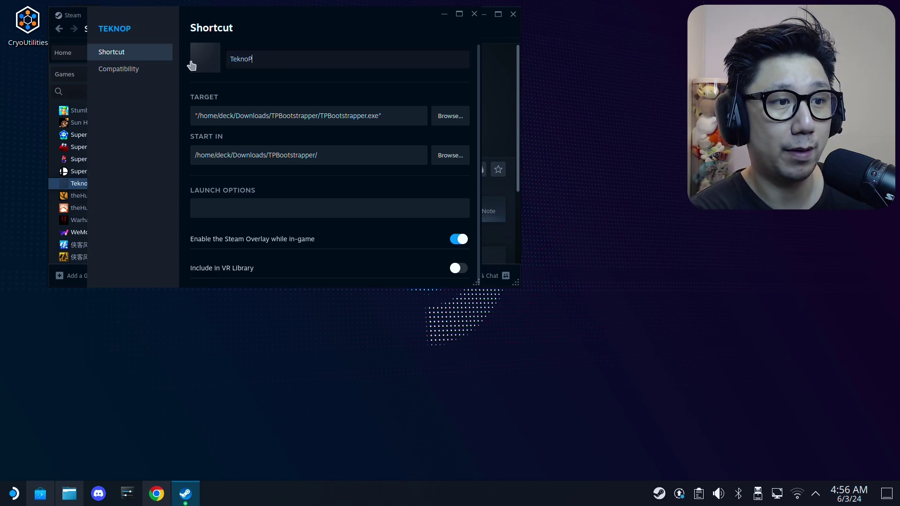
type("arrot")
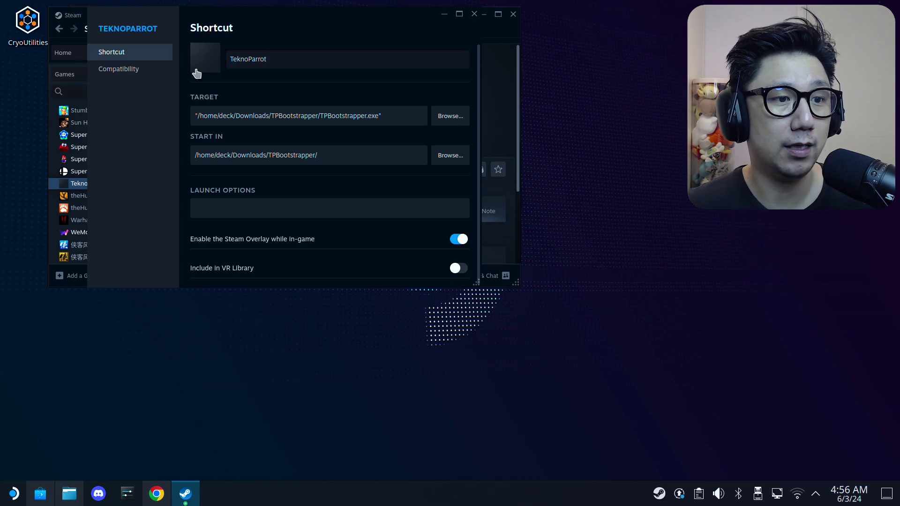
Replace the Start In folder with the pasted /home/deck/Games/TeknoParrot/ path
left_click_drag(315, 155, 197, 158)
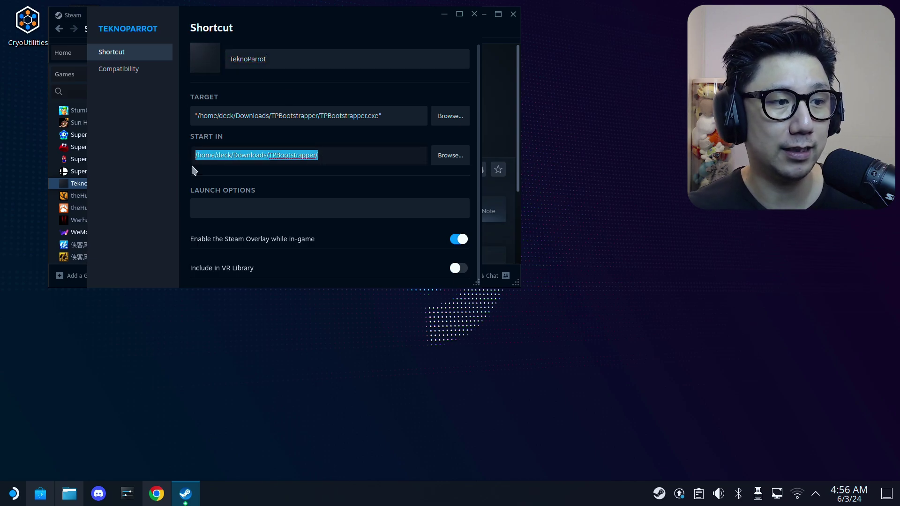
key("BackSpace")
right_click(300, 155)
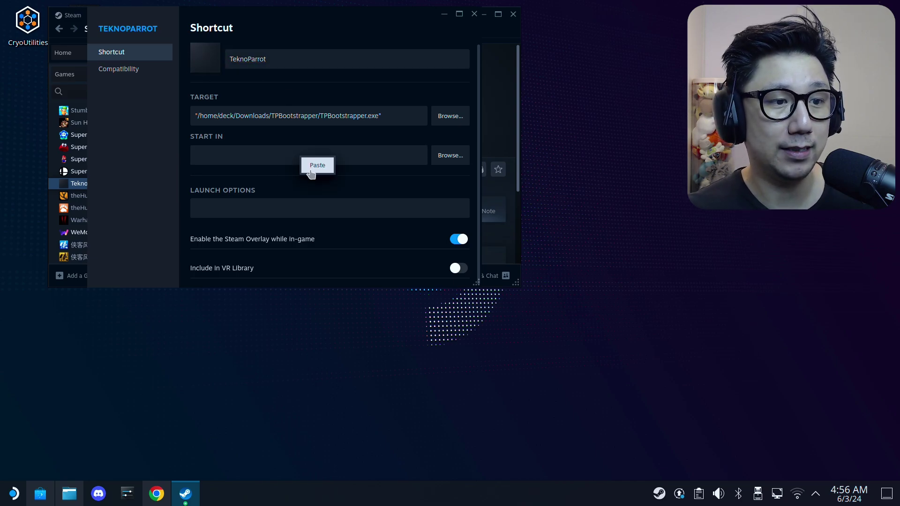
left_click(315, 165)
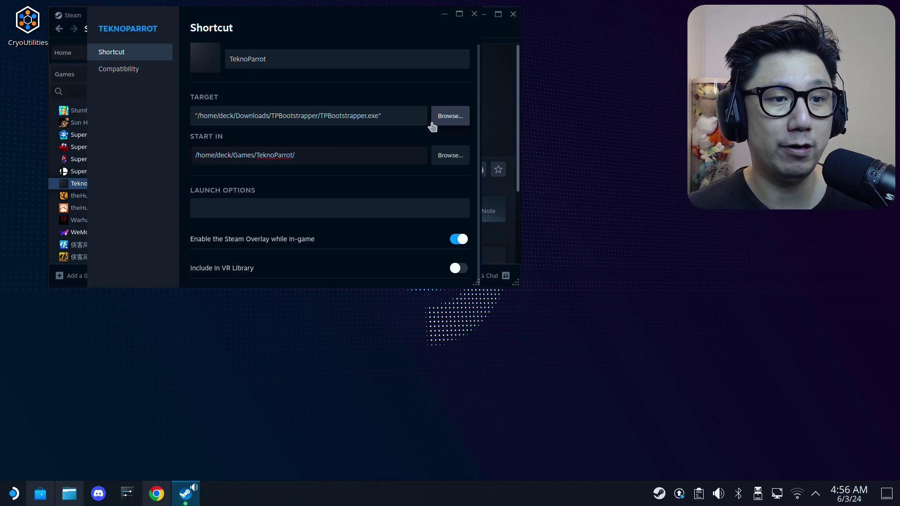
Browse to the TeknoParrot folder and choose TeknoParrotUi.exe as the shortcut target
left_click(450, 117)
left_click(358, 88)
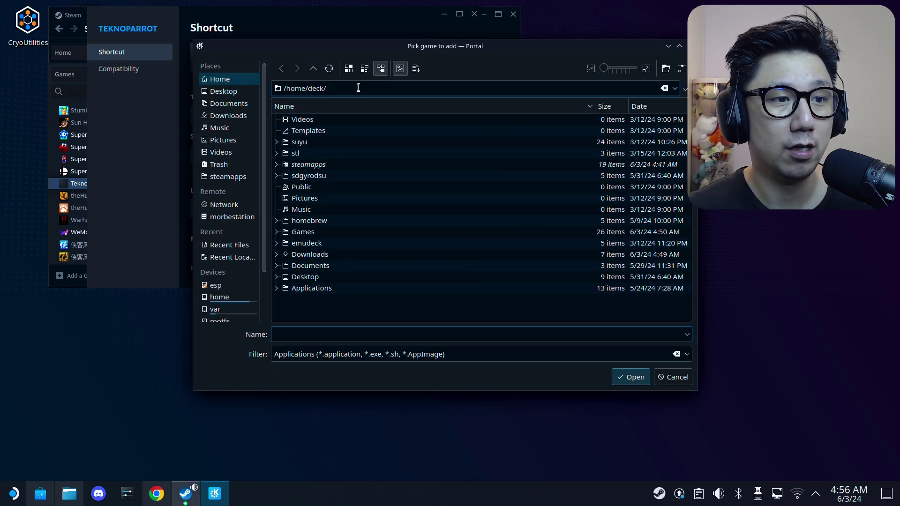
right_click(312, 88)
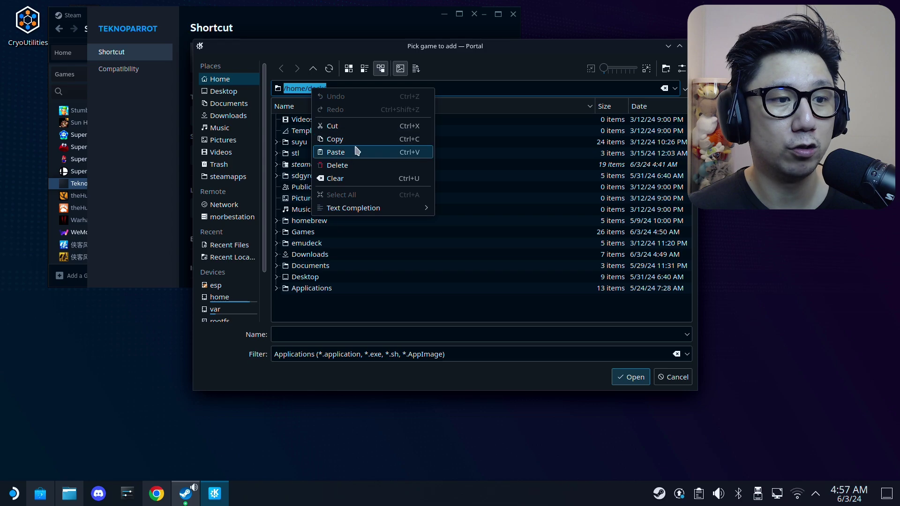
left_click(337, 152)
left_click_drag(409, 53, 318, 33)
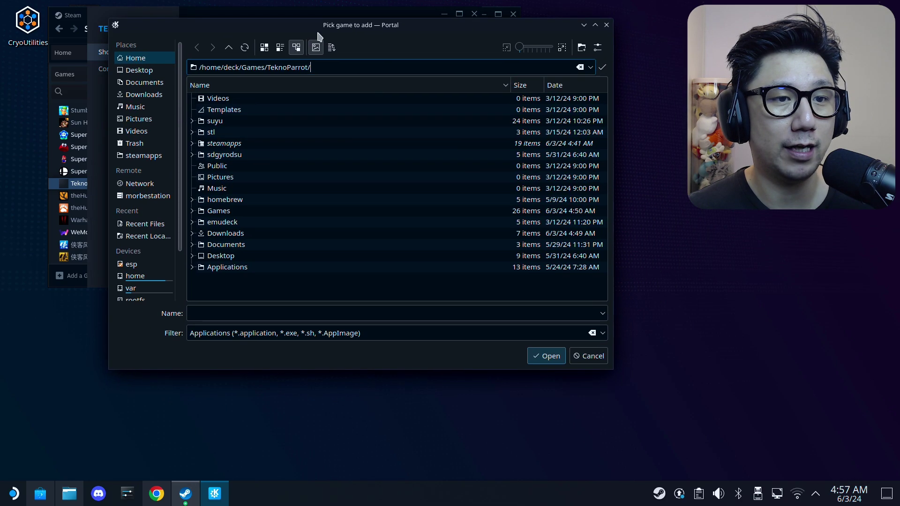
left_click(603, 68)
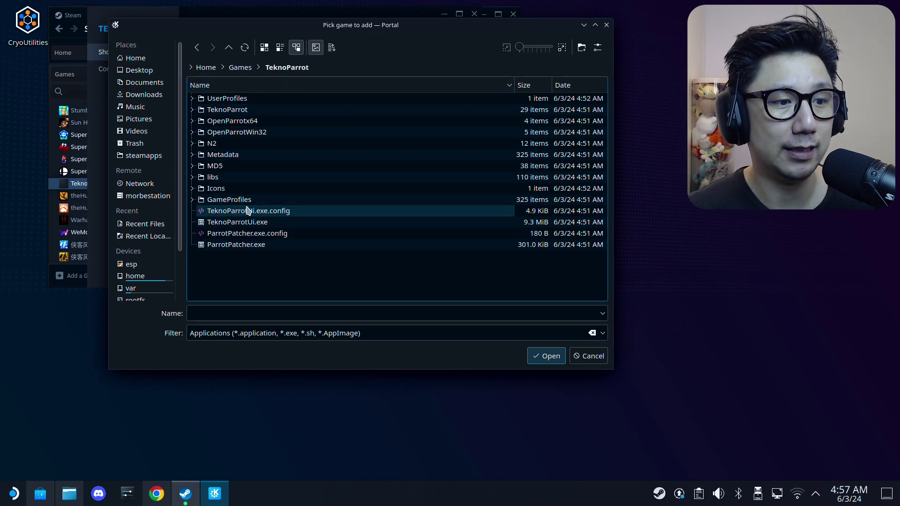
left_click(233, 224)
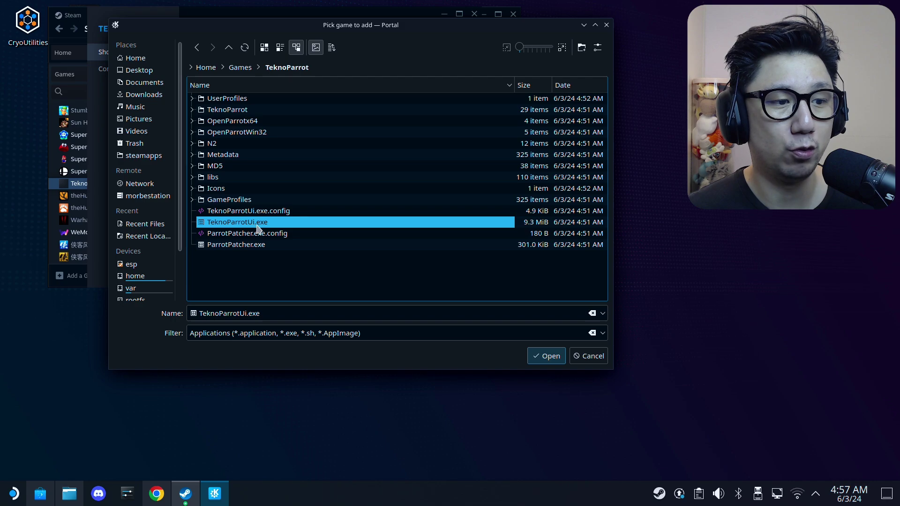
double_click(258, 224)
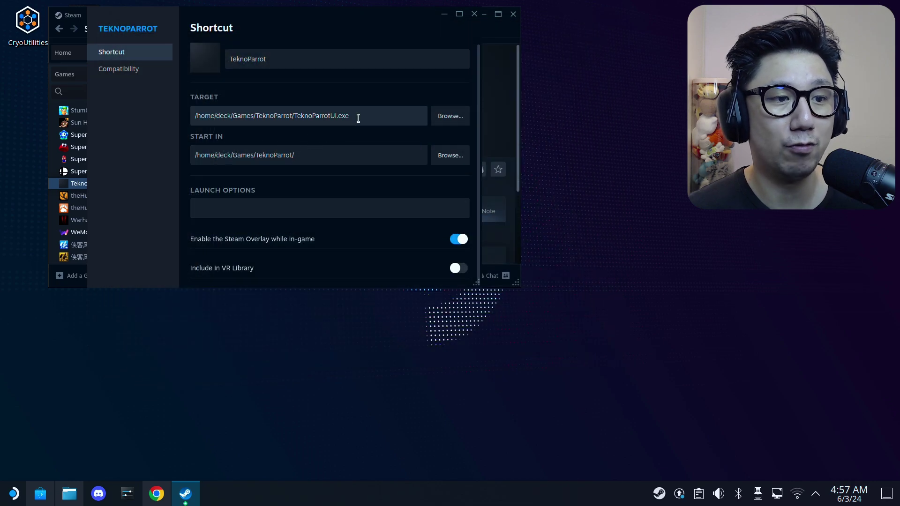
Add a leading quote to the target path, check Compatibility shows Proton Experimental, and close properties
left_click(196, 114)
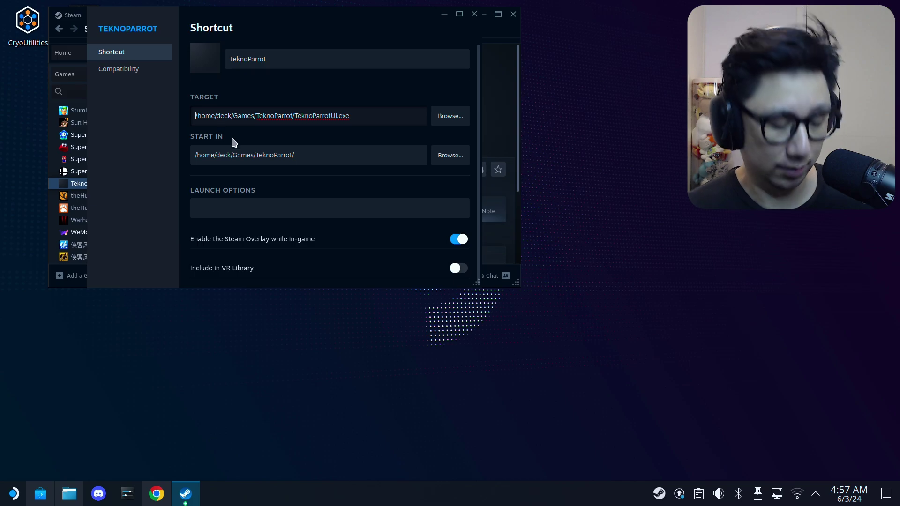
type("\"")
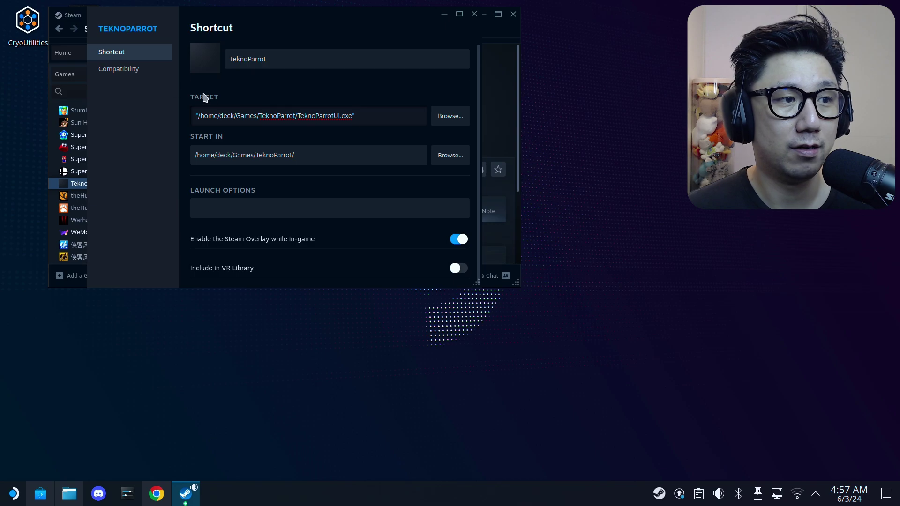
left_click(131, 69)
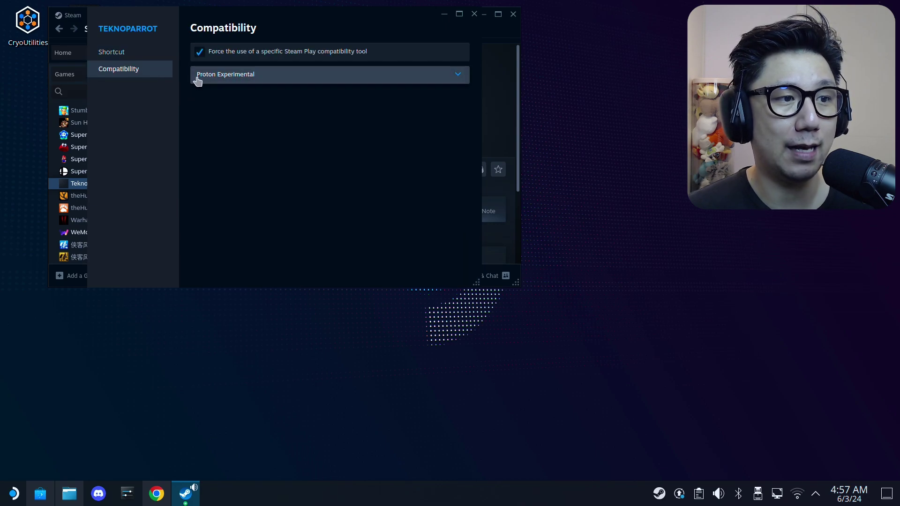
left_click(475, 14)
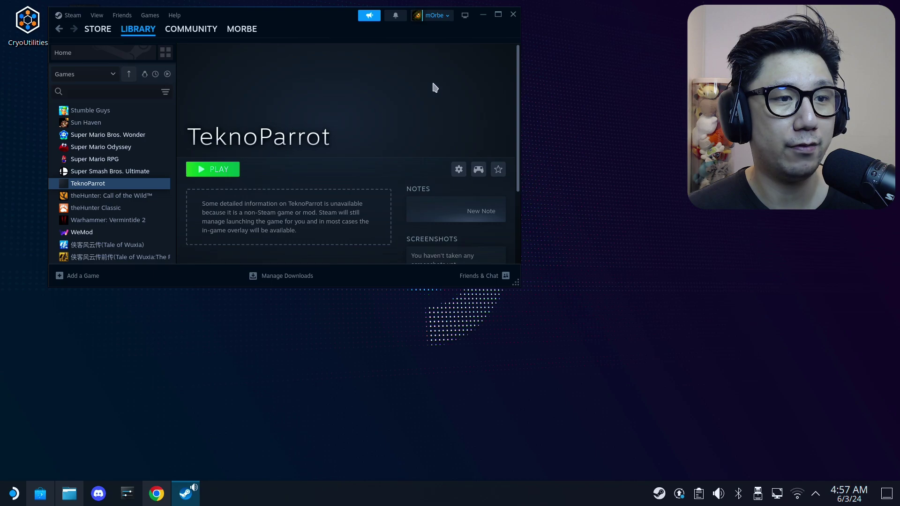
Close desktop Steam, return to Gaming Mode, and play TeknoParrot from Recent Games
left_click(513, 19)
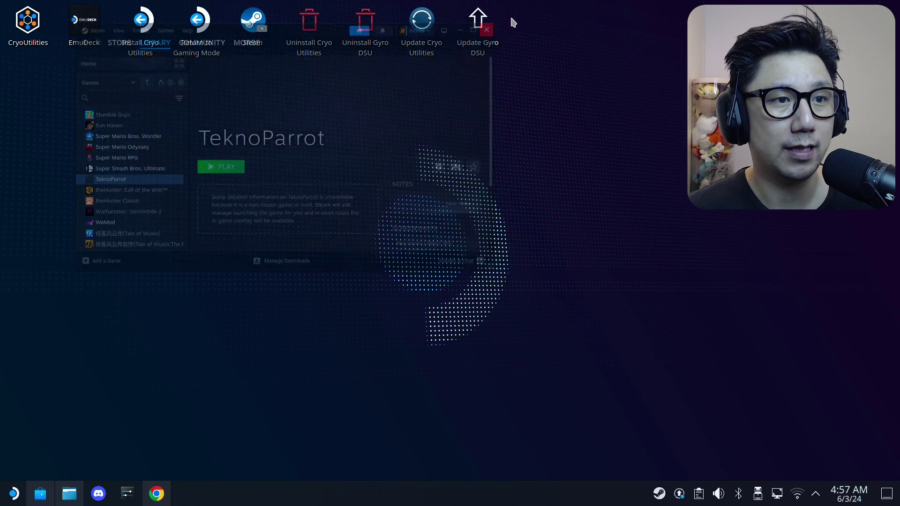
double_click(208, 43)
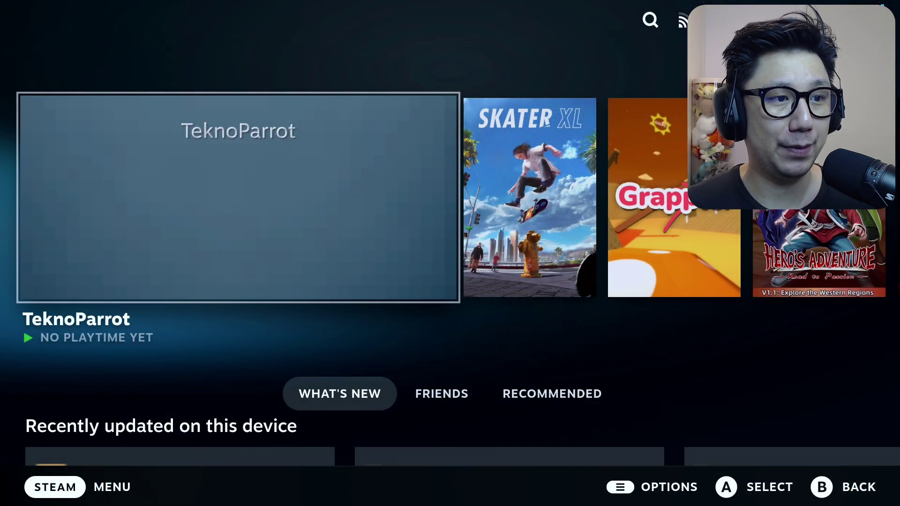
key("Return")
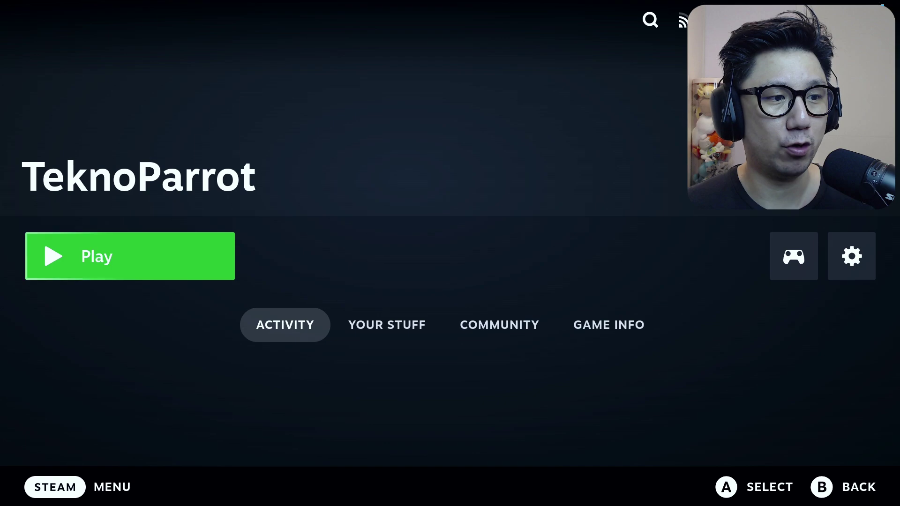
key("Return")
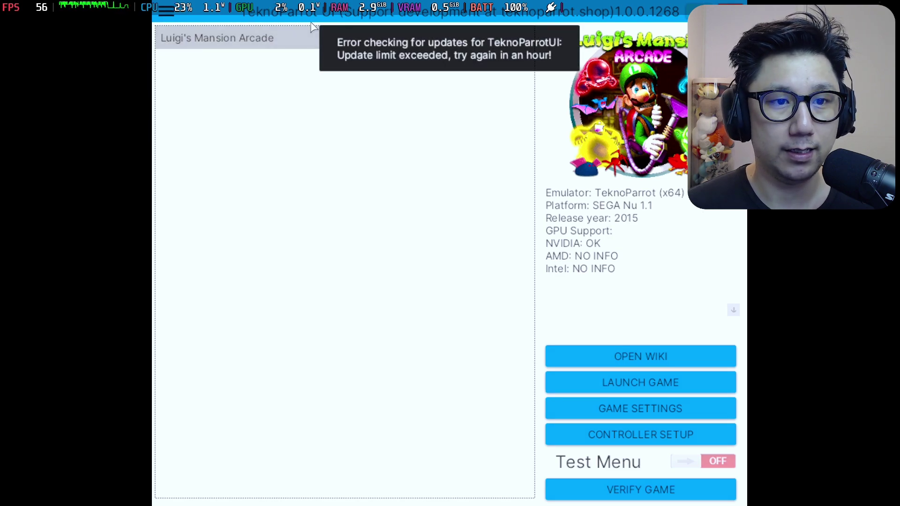
Launch Luigi's Mansion Arcade with TeknoParrot's LAUNCH GAME button
left_click(622, 384)
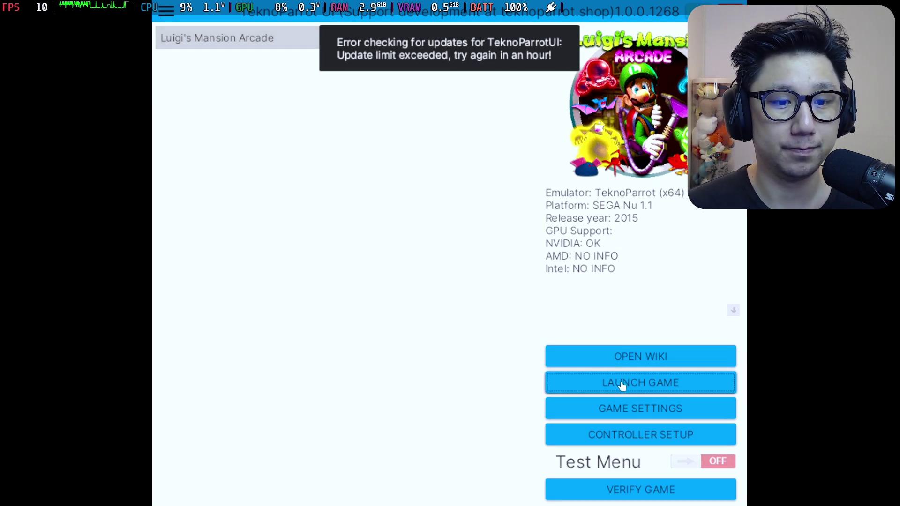
left_click(623, 384)
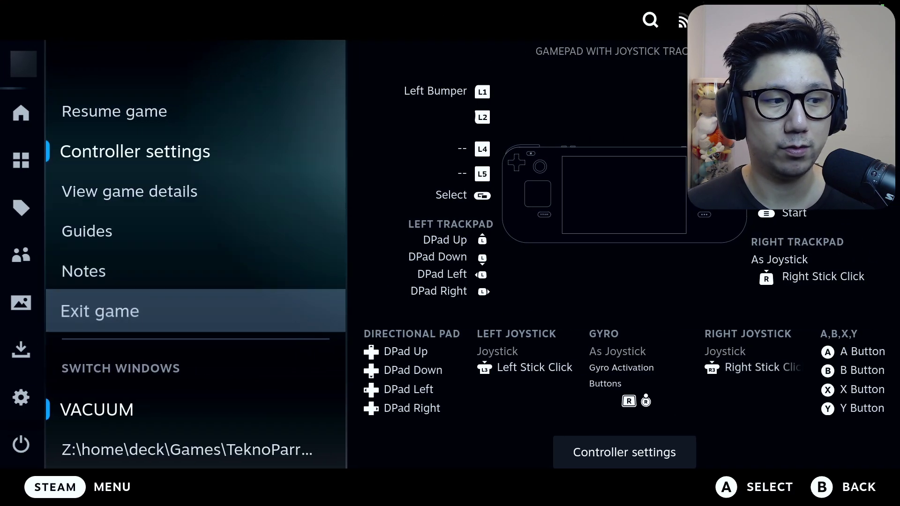
Quit the running game and open the TeknoParrot shortcut's Properties from Recent Games
key("Return")
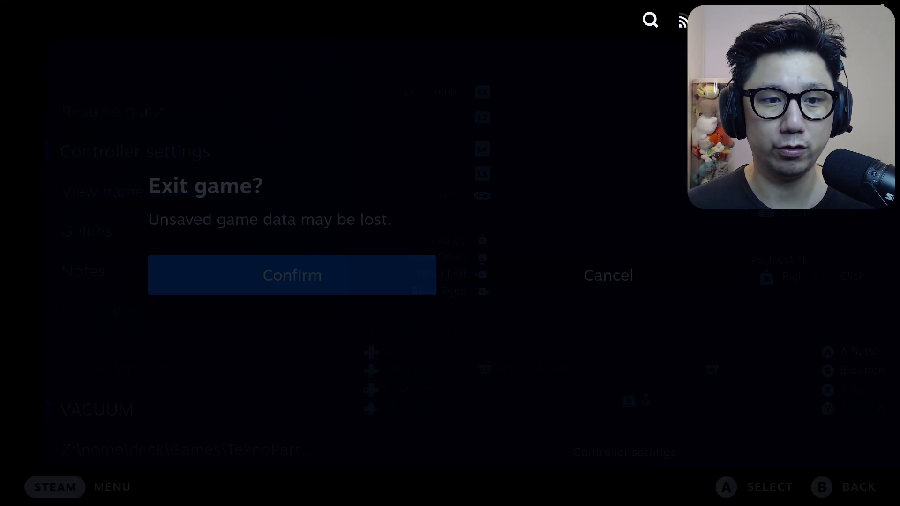
key("Escape")
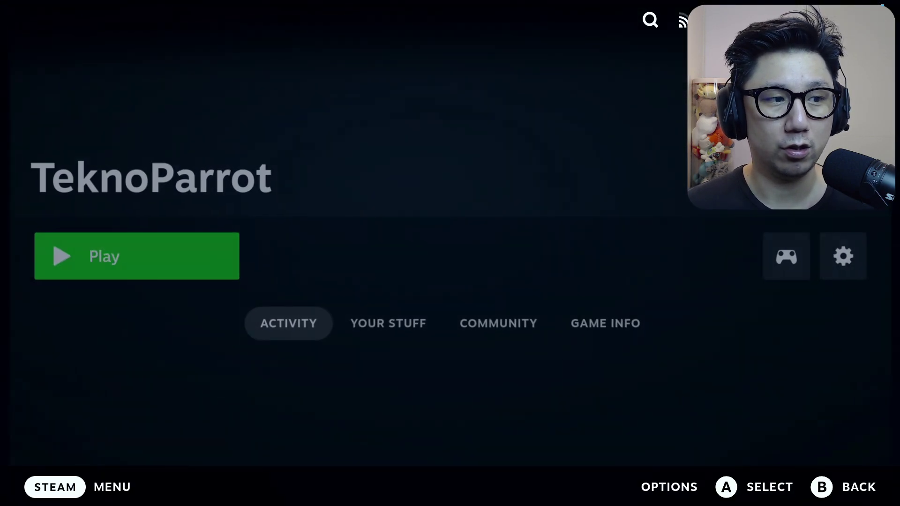
key("Right")
key("Left")
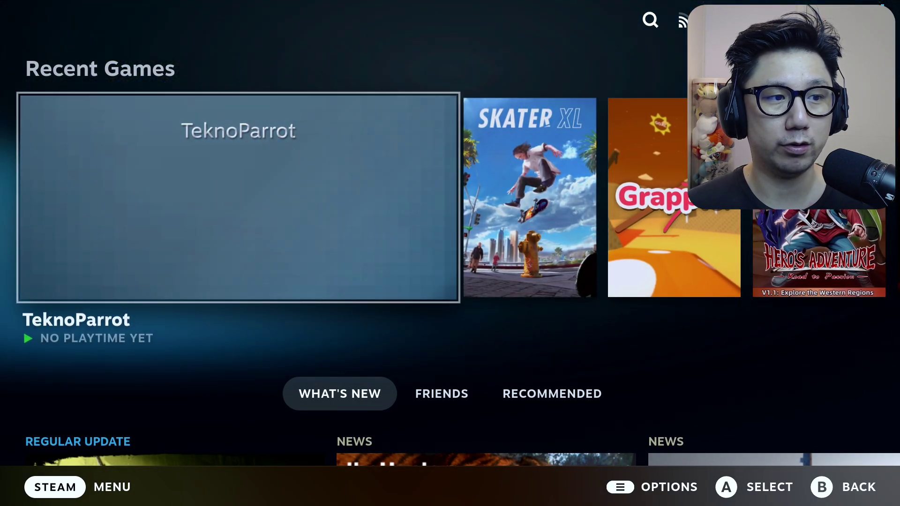
key("Menu")
key("Up")
key("Up")
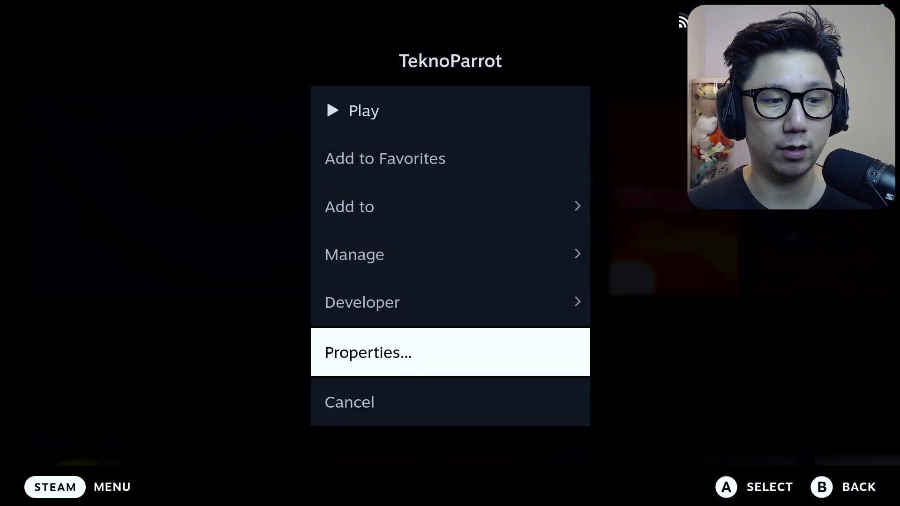
key("Escape")
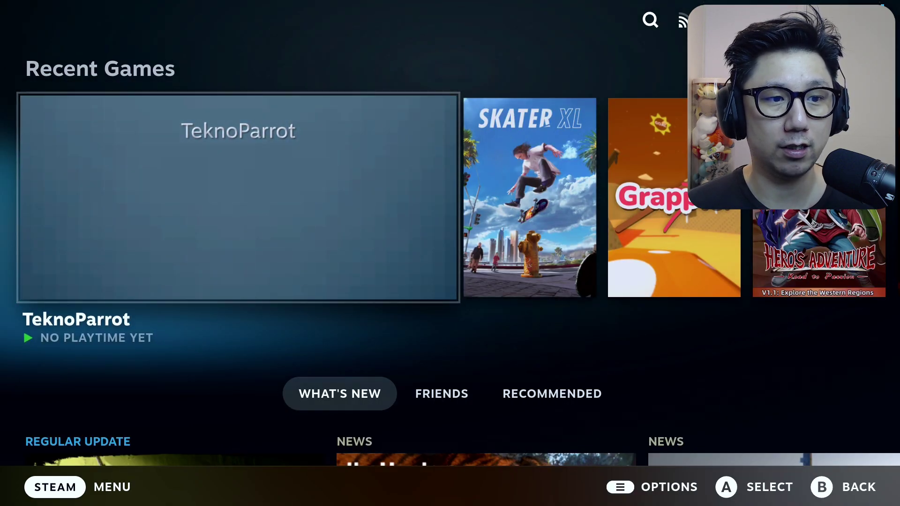
key("Menu")
key("Up")
key("Up")
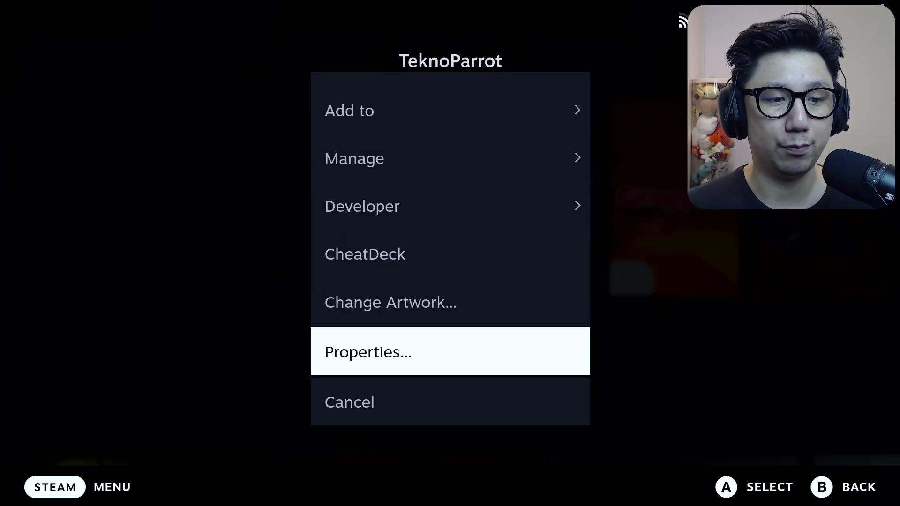
key("Return")
Set Game Resolution to 1920x1080, then return to the TeknoParrot game page
key("Right")
key("Down")
key("Right")
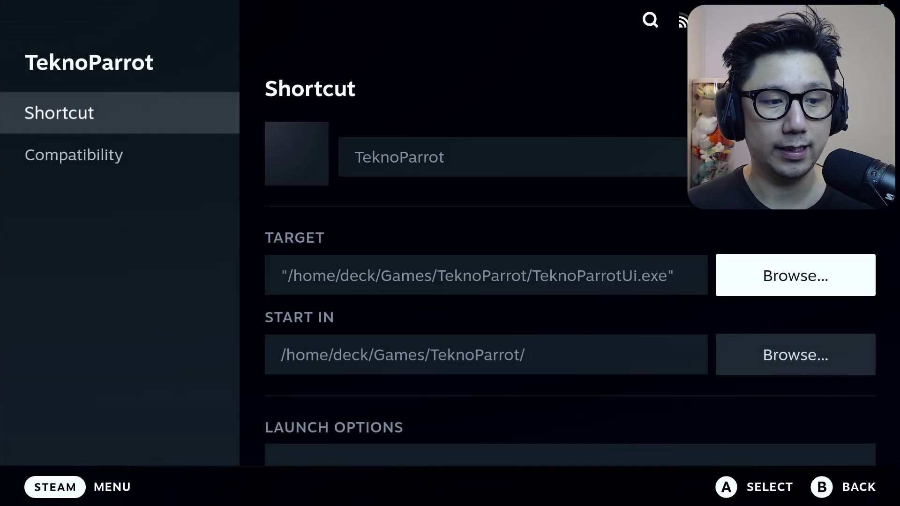
key("Down")
key("Down")
key("Down")
key("Down")
key("Up")
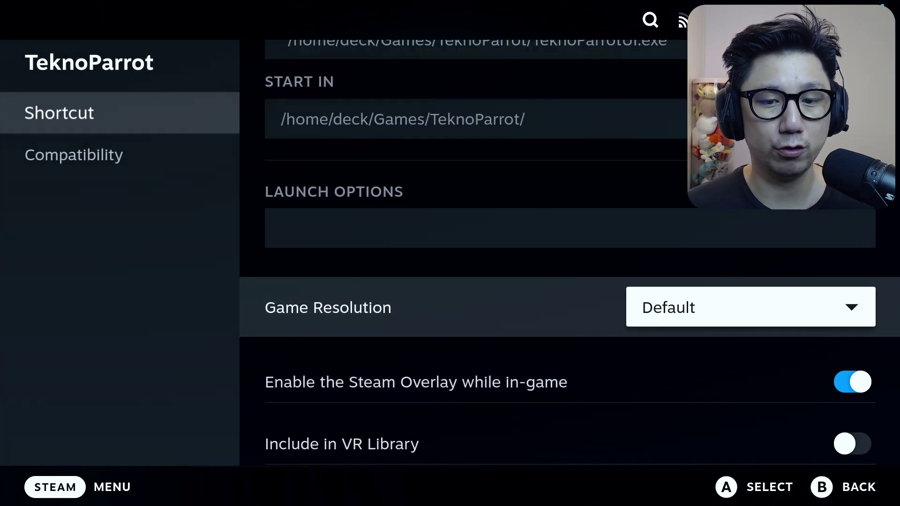
key("Return")
key("Down")
key("Down")
key("Down")
key("Down")
key("Down")
key("Down")
key("Down")
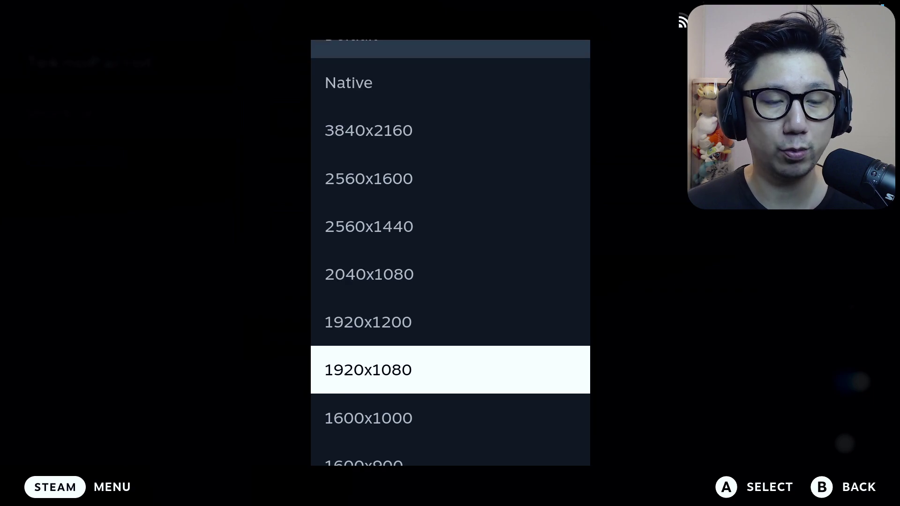
key("Return")
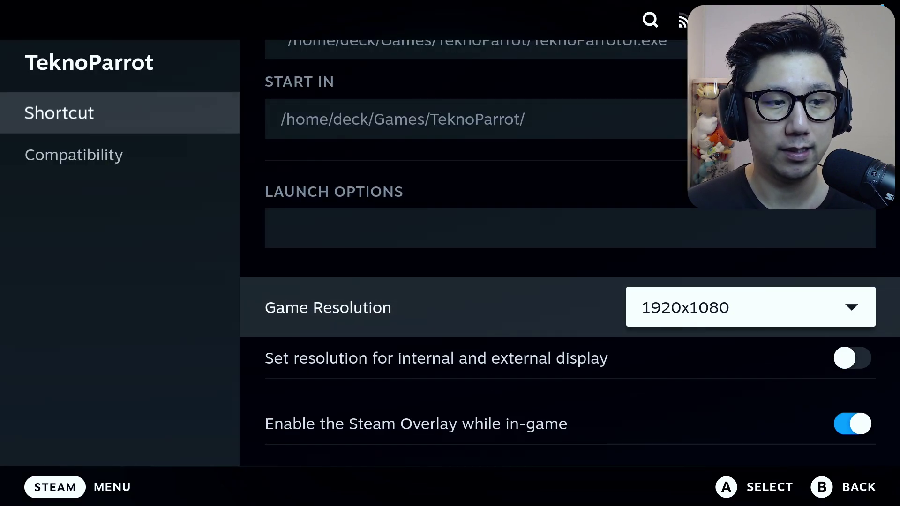
key("Escape")
key("Escape")
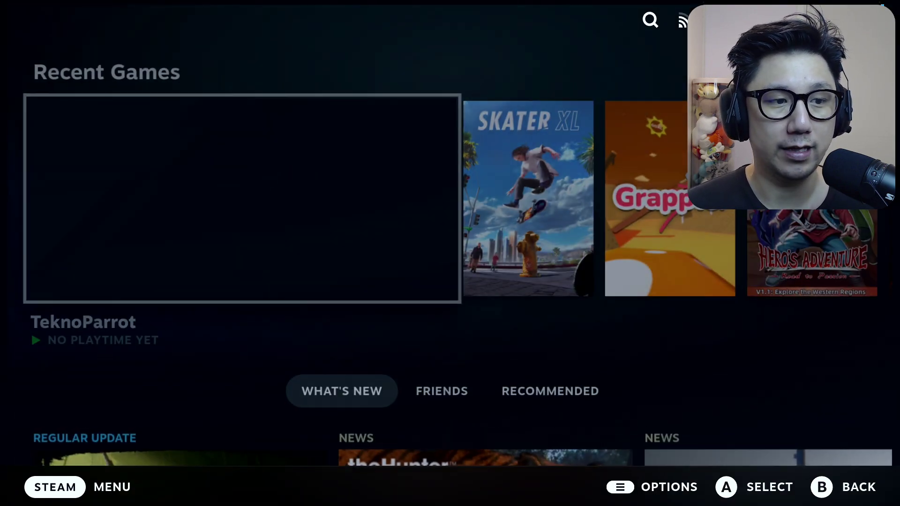
key("Return")
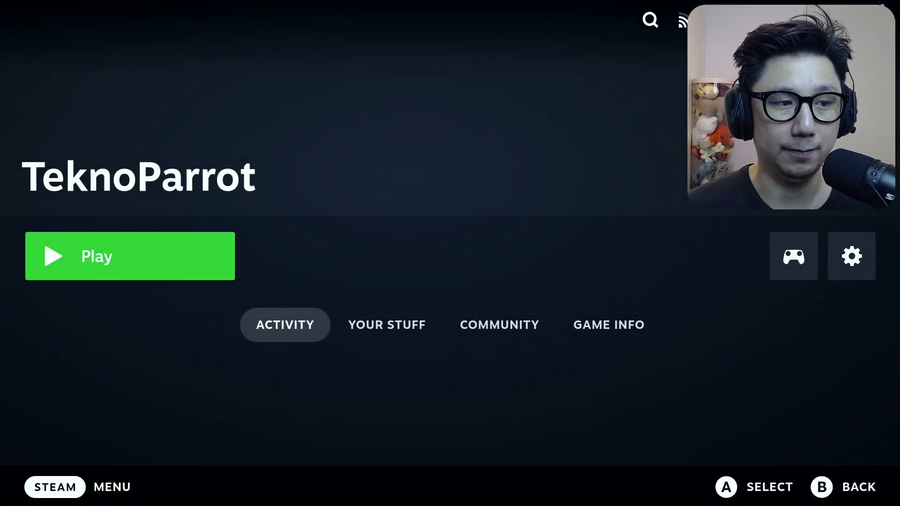
Play the TeknoParrot shortcut and launch Luigi's Mansion Arcade from TeknoParrot UI
key("Return")
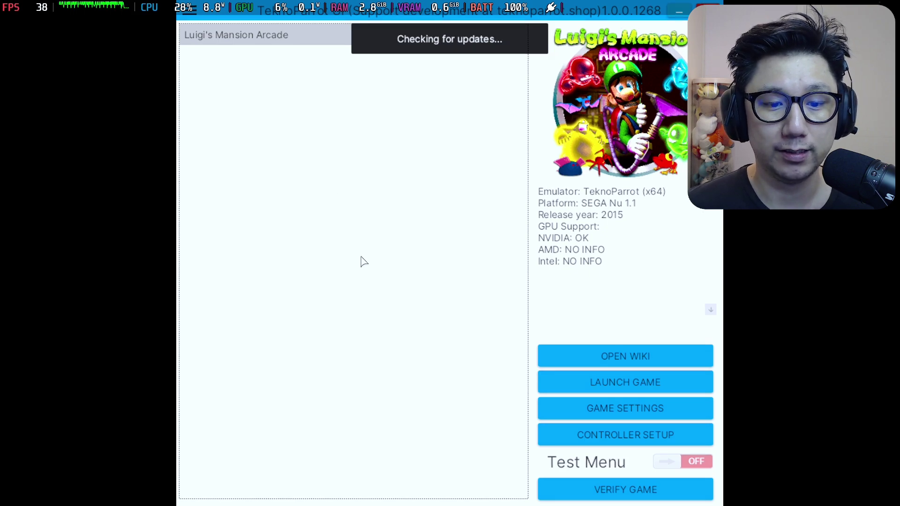
left_click(586, 384)
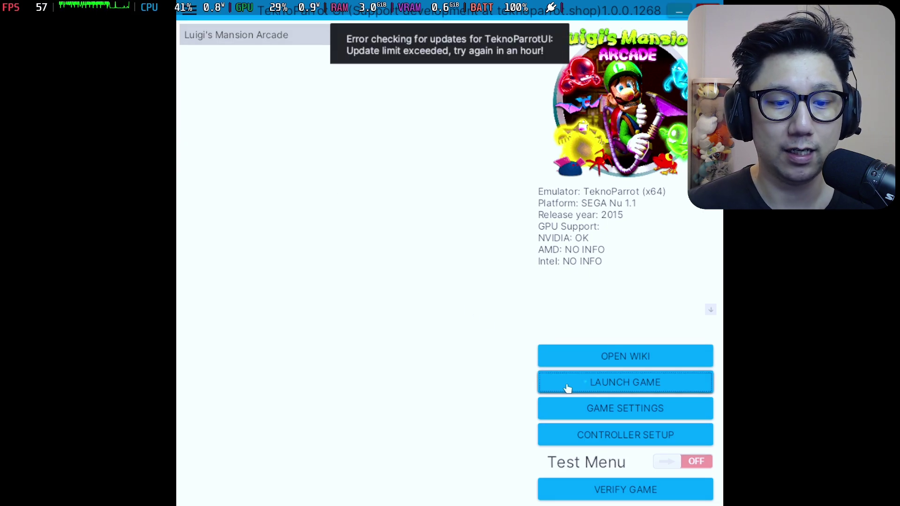
left_click(568, 389)
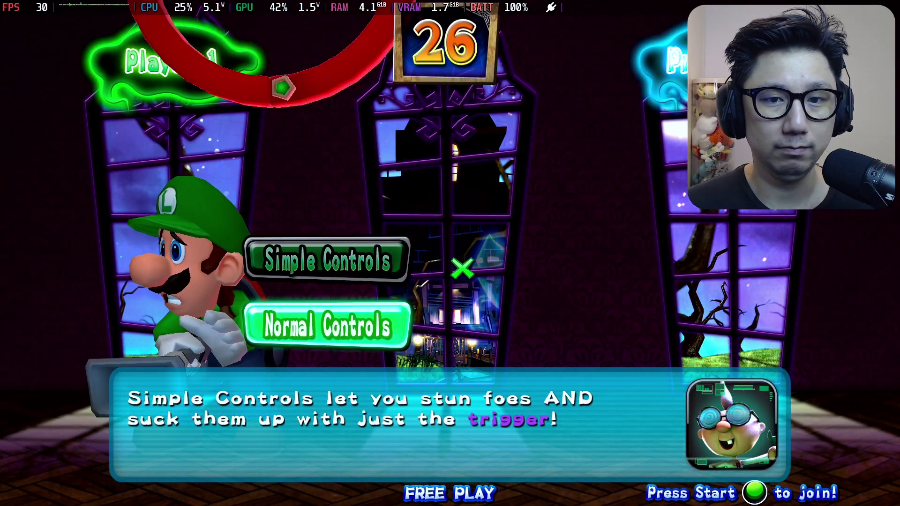
Exit the running game through Steam's menu and confirm quitting
key("super")
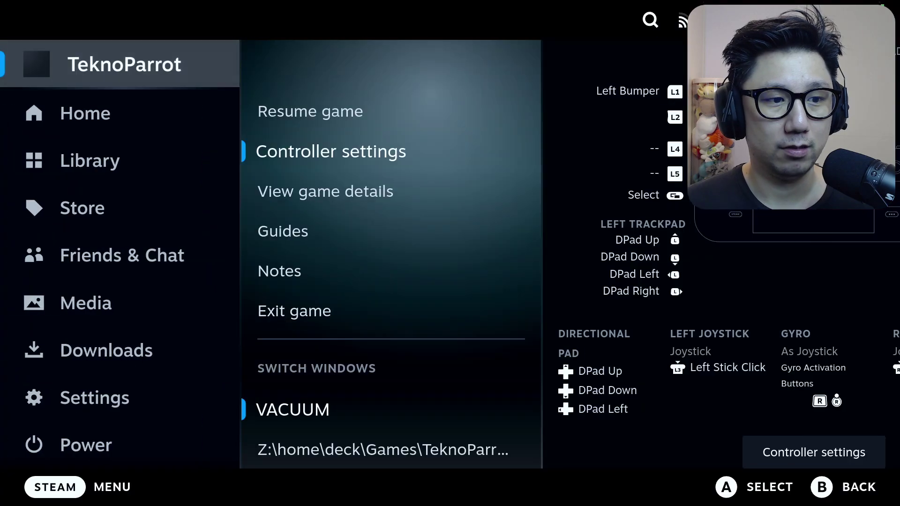
key("Down")
key("Down")
key("Down")
key("Down")
key("Down")
key("Return")
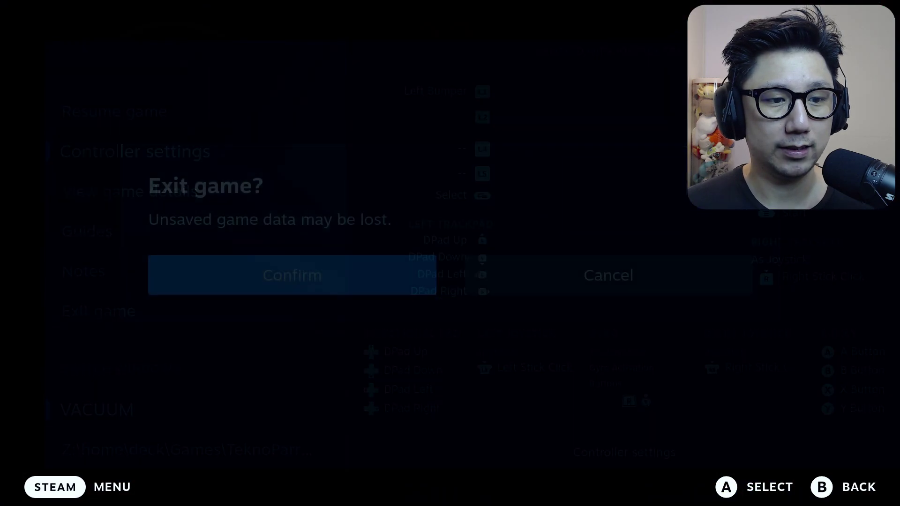
key("Return")
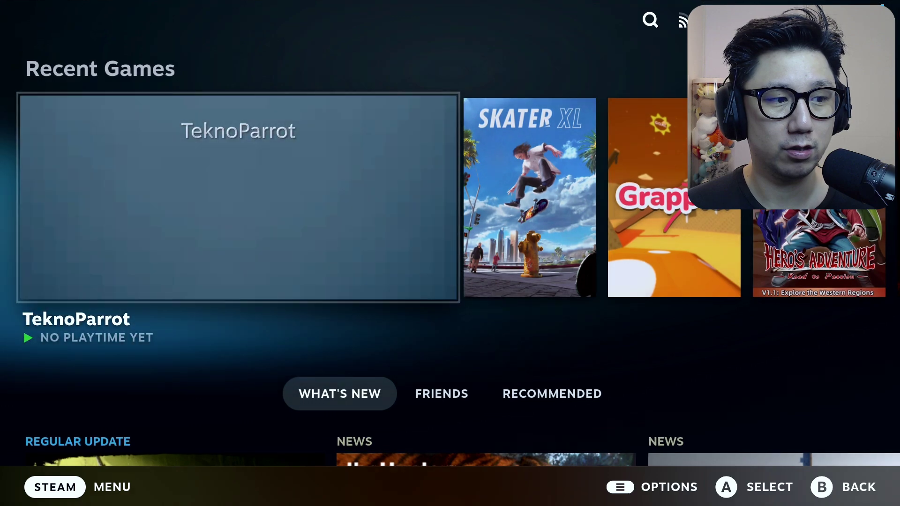
Apply the first parrot Capsule and first Wide Capsule artwork to TeknoParrot via Change Artwork
key("Menu")
key("Up")
key("Up")
key("Up")
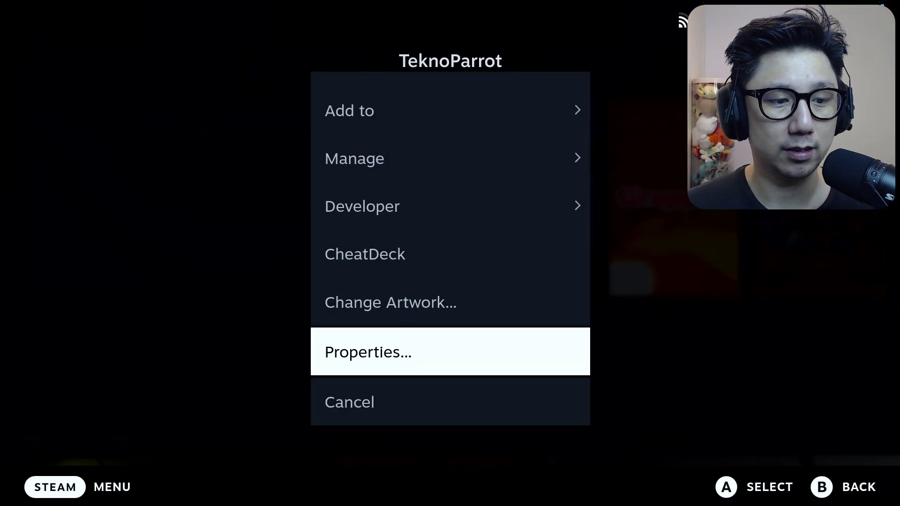
key("Return")
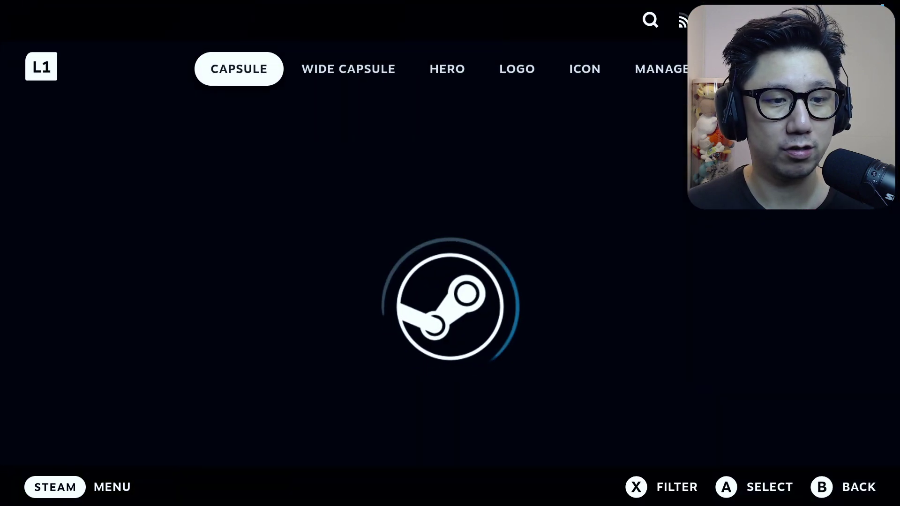
key("Down")
key("Down")
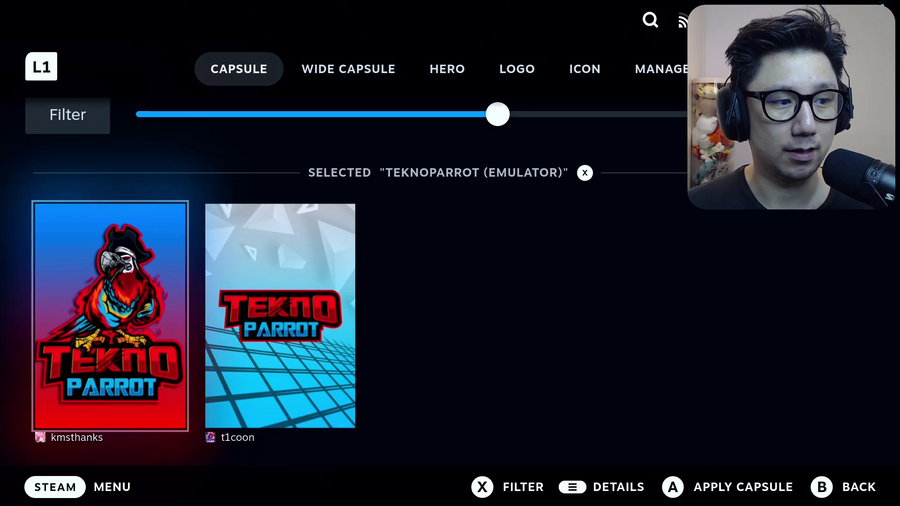
key("Tab")
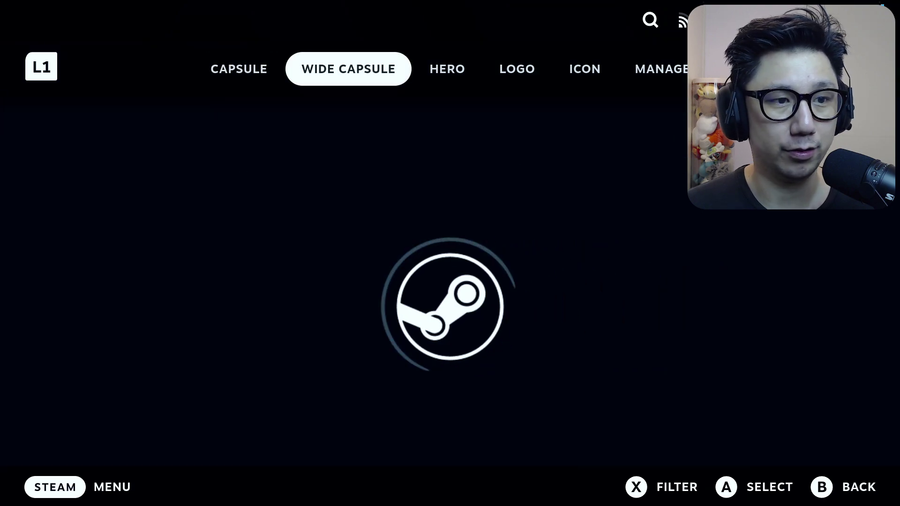
key("Return")
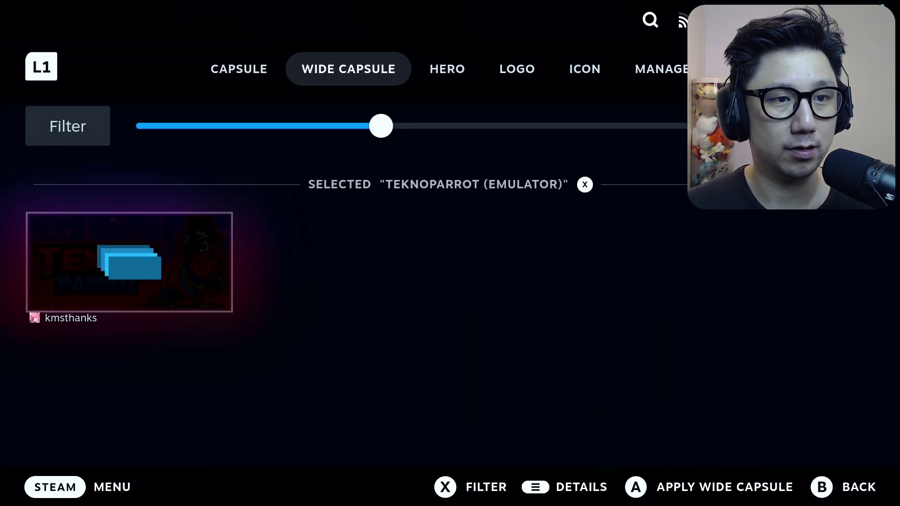
key("Tab")
Apply the arcade-cabinet hero banner and the parrot-mascot logo to TeknoParrot
key("Down")
key("Down")
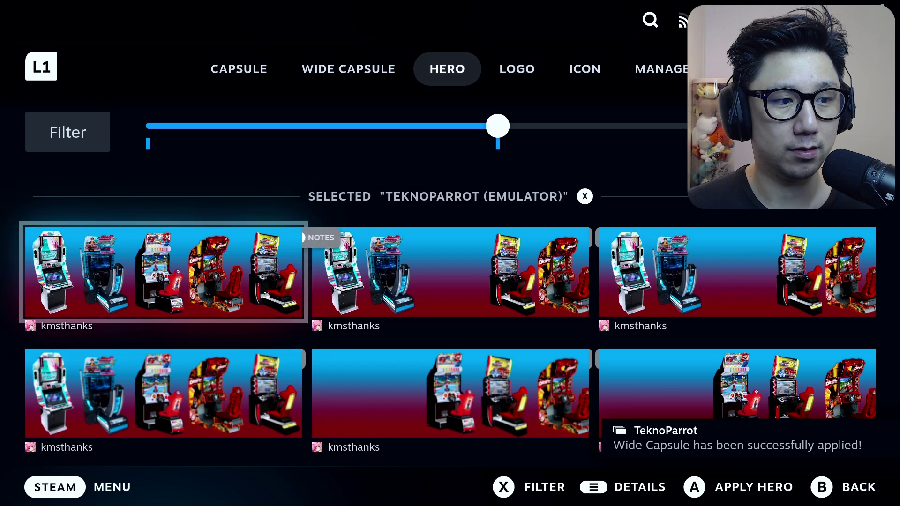
key("Tab")
key("Down")
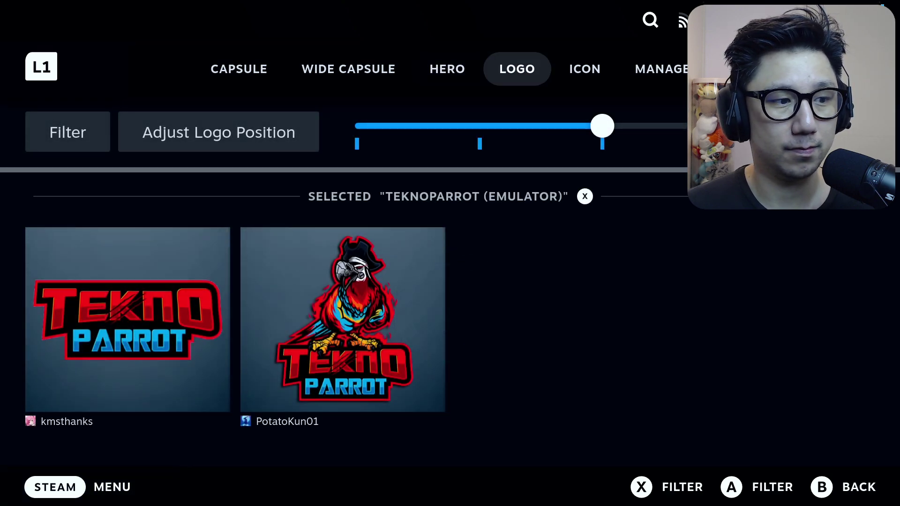
key("Down")
key("Return")
key("Right")
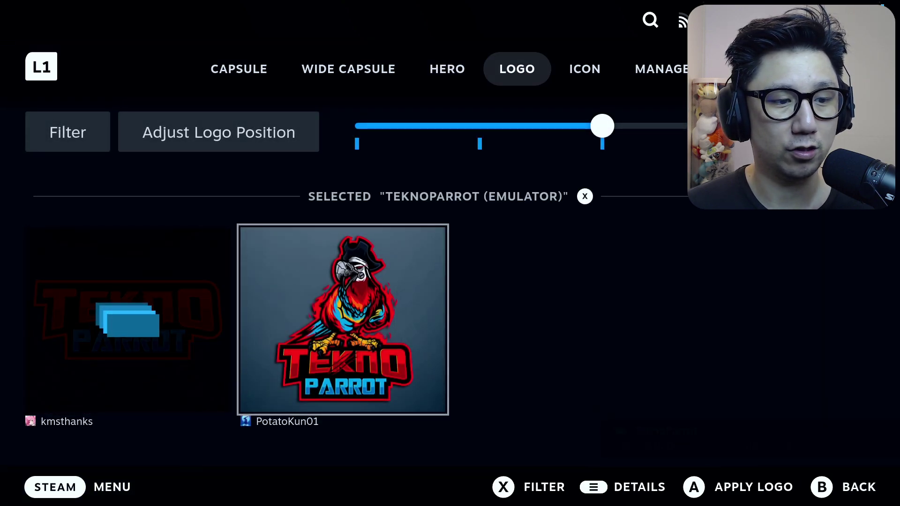
key("Return")
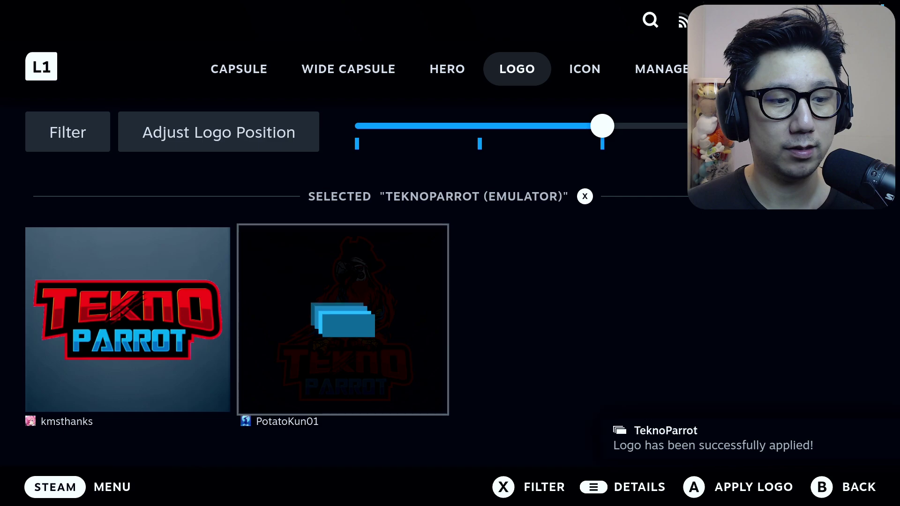
Apply the parrot icon, choosing Later on the Restart Steam prompt
key("Tab")
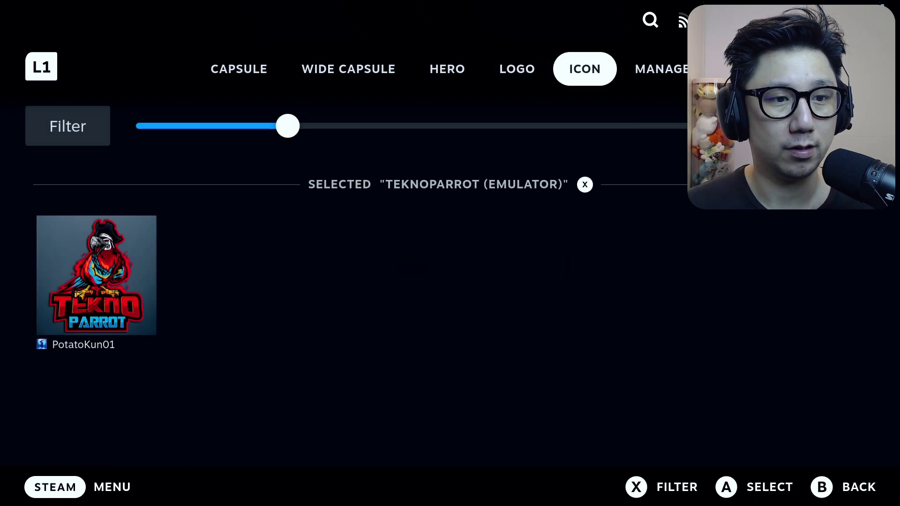
key("Down")
key("Return")
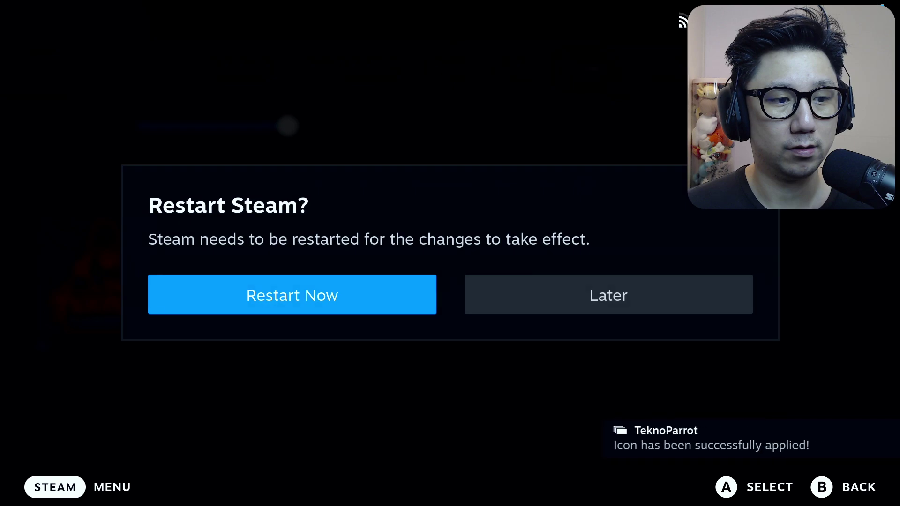
key("Right")
key("Return")
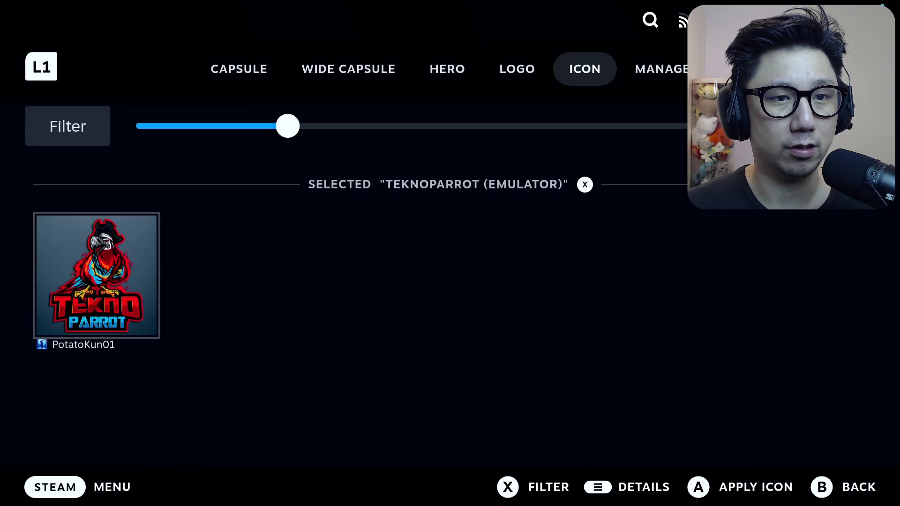
key("Return")
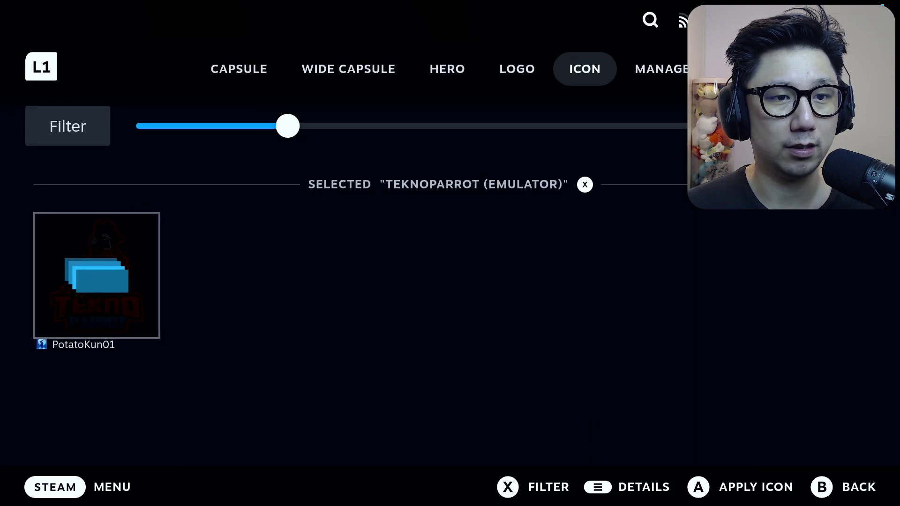
key("Page_Up")
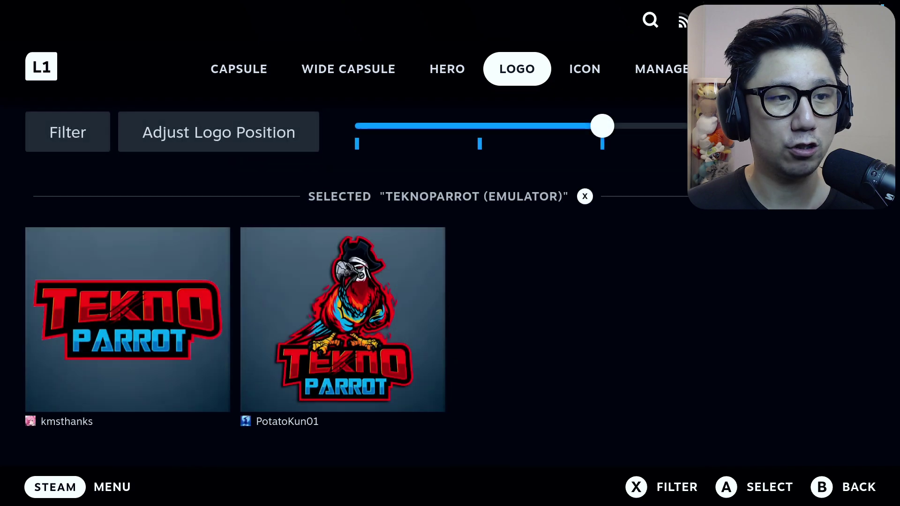
Navigate between the Icon and Logo artwork categories to reach the Logo options
key("Down")
key("Up")
key("Page_Down")
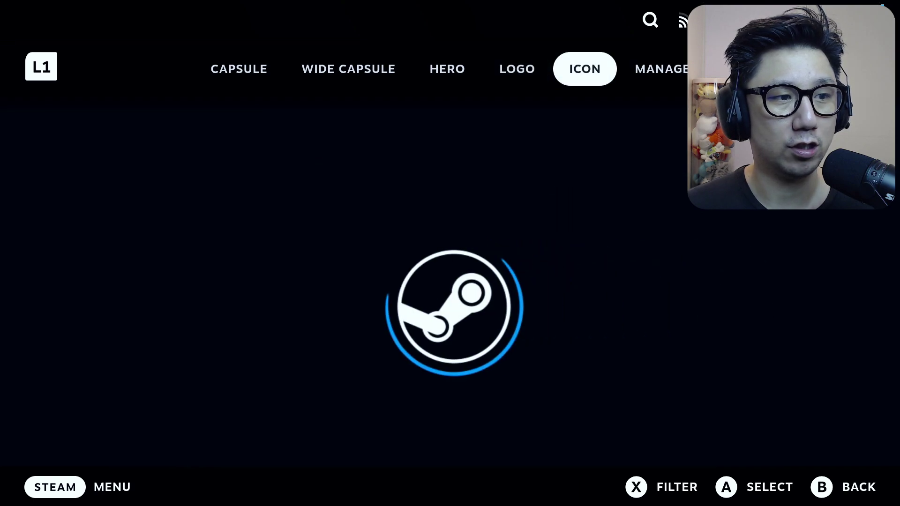
key("Page_Up")
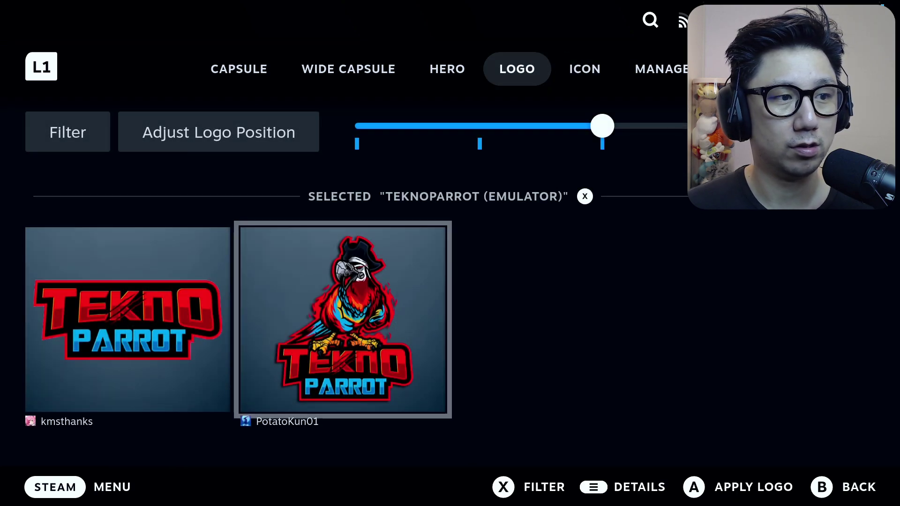
key("Up")
key("Up")
key("Down")
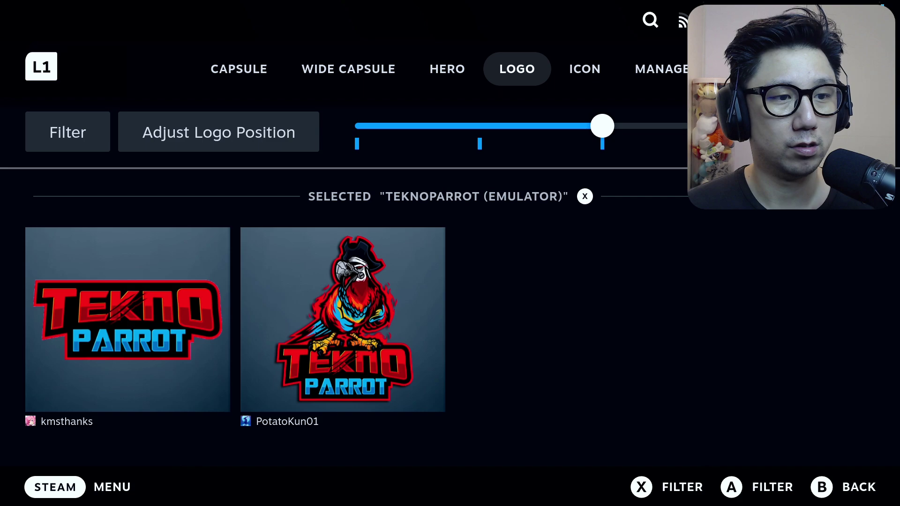
key("Up")
key("Page_Up")
key("Page_Down")
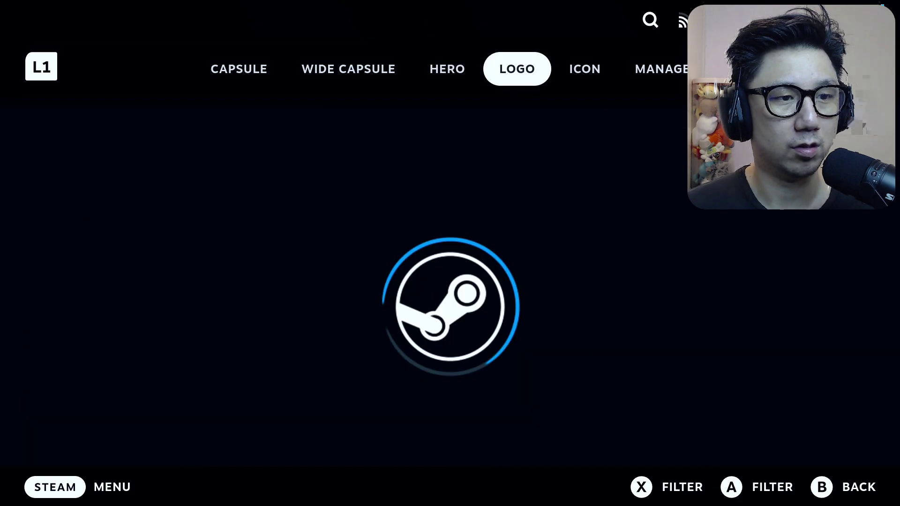
Enlarge the parrot-mascot logo over the hero banner with Adjust Logo Position and save
left_click(241, 145)
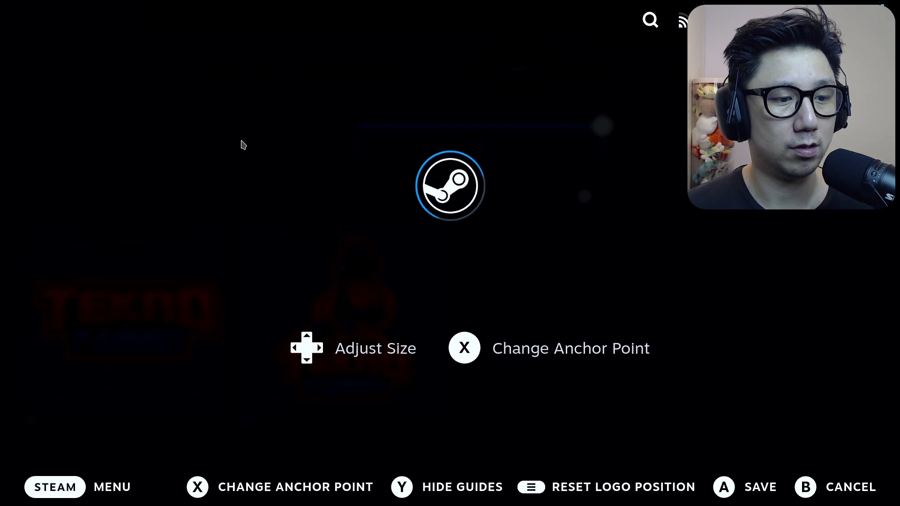
key("Up")
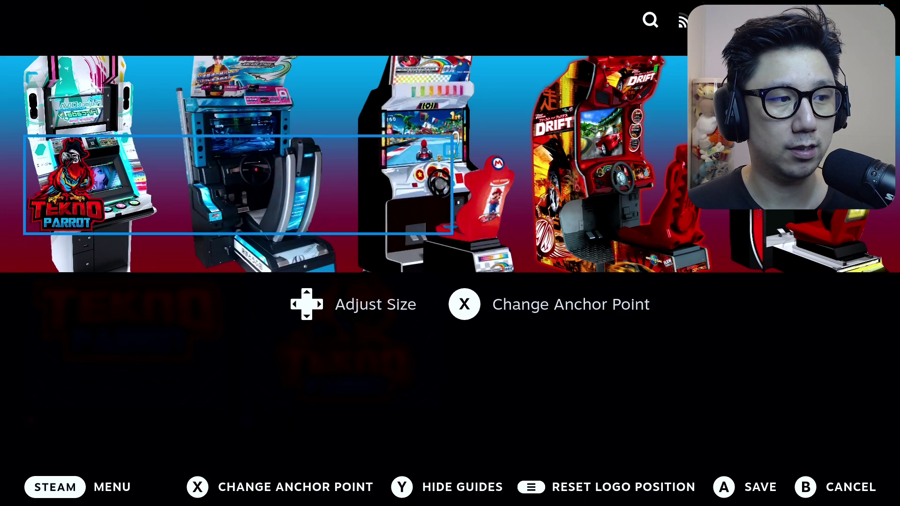
key("Return")
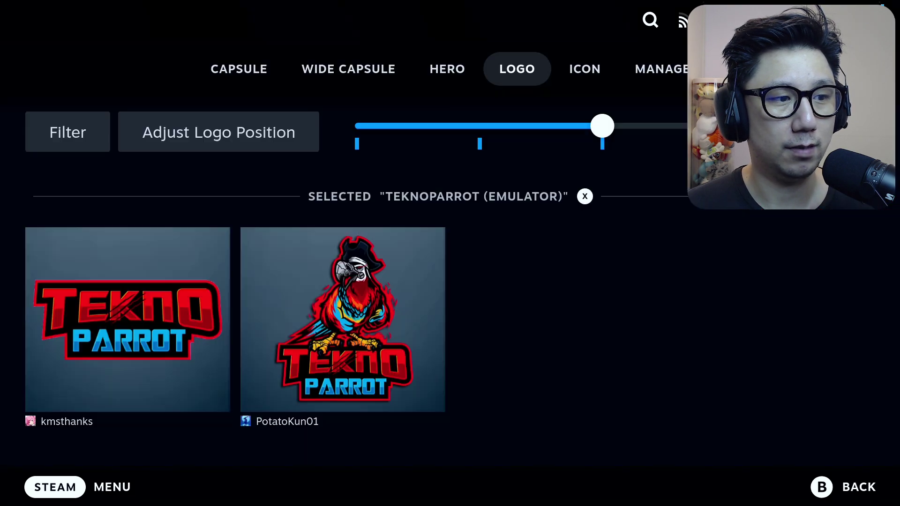
key("Up")
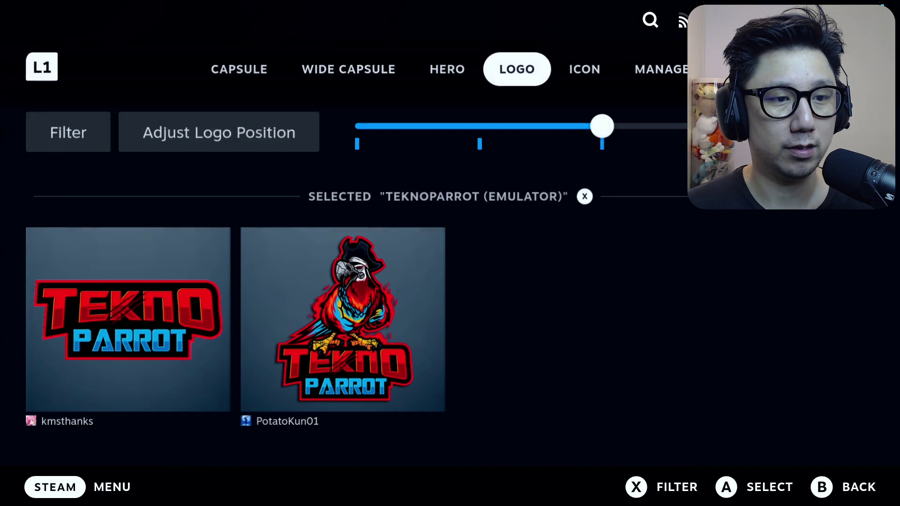